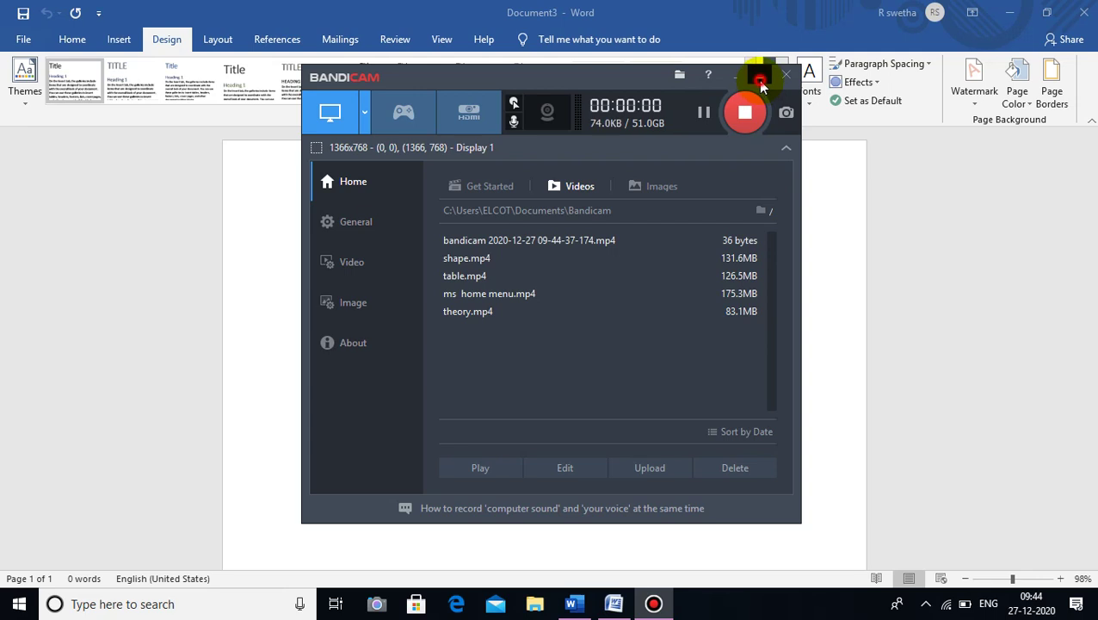
Step: Return to the blank Document3 window and place the insertion point on the page
left_click(768, 124)
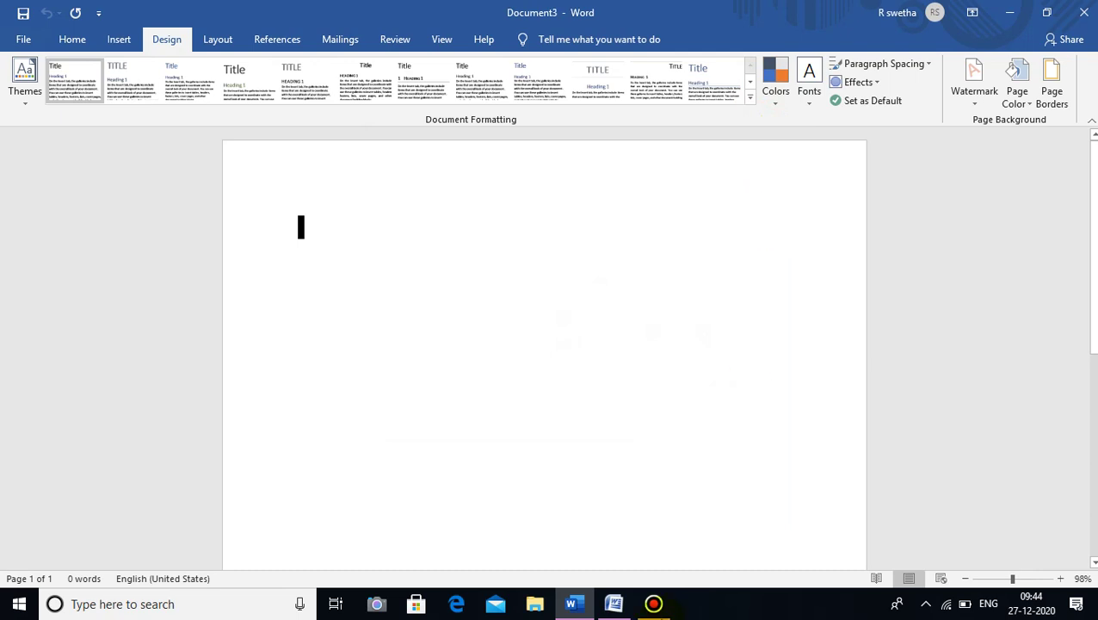
left_click(614, 604)
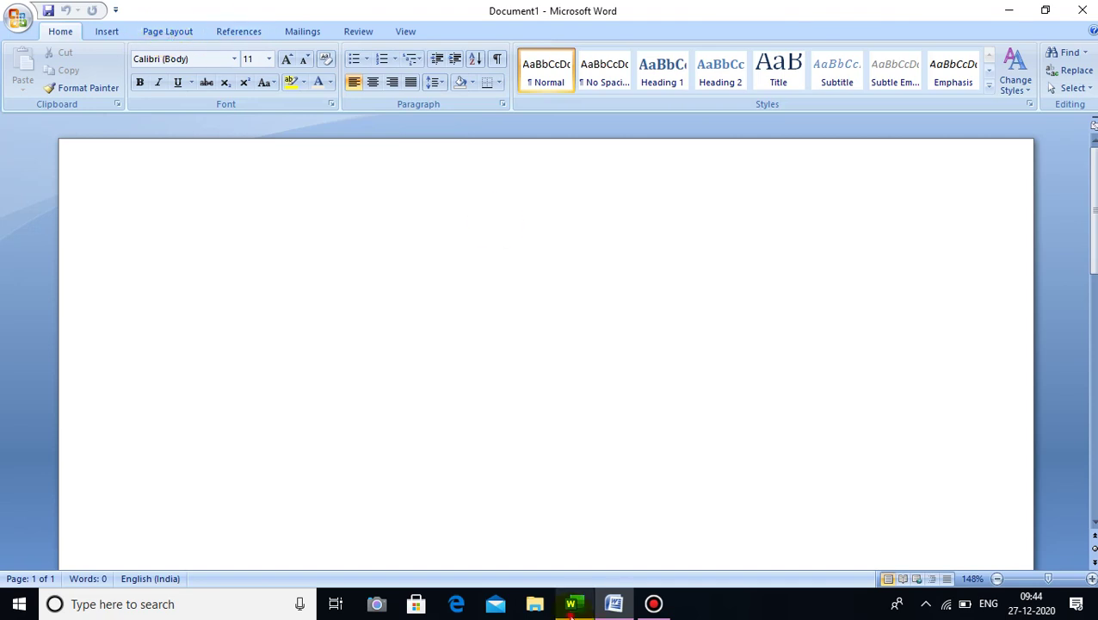
left_click(570, 603)
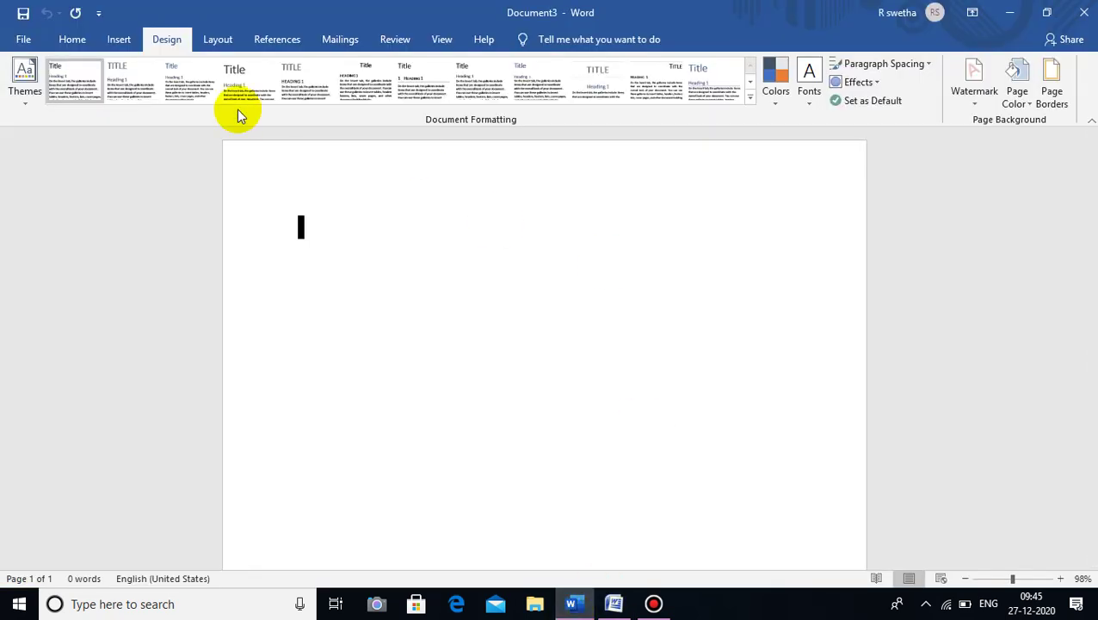
left_click(121, 39)
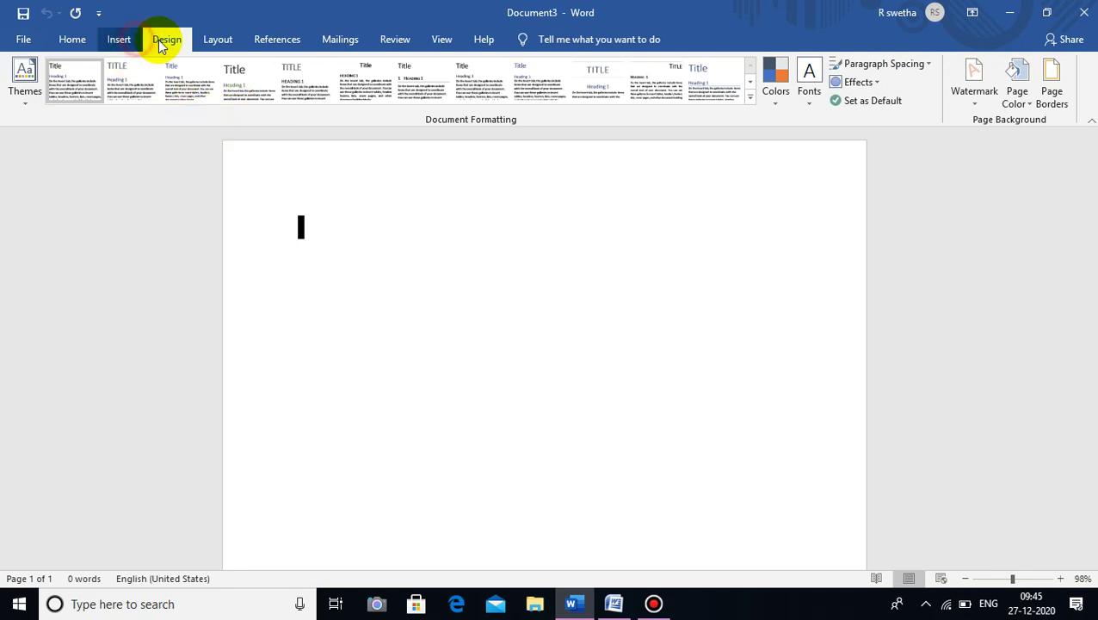
left_click(159, 41)
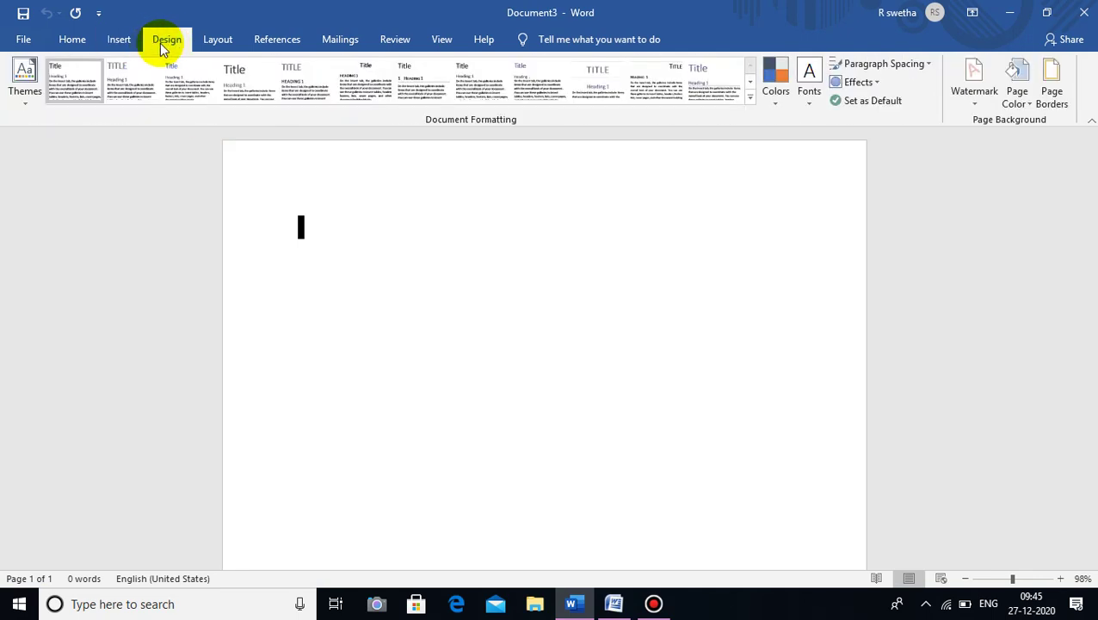
left_click(215, 40)
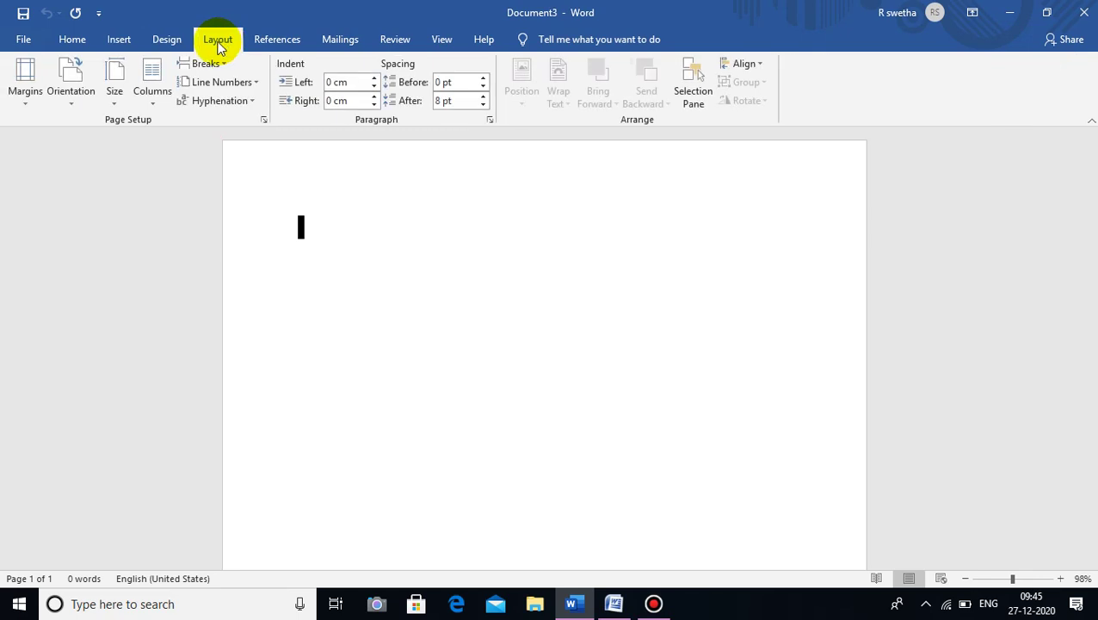
left_click(148, 40)
left_click(344, 224)
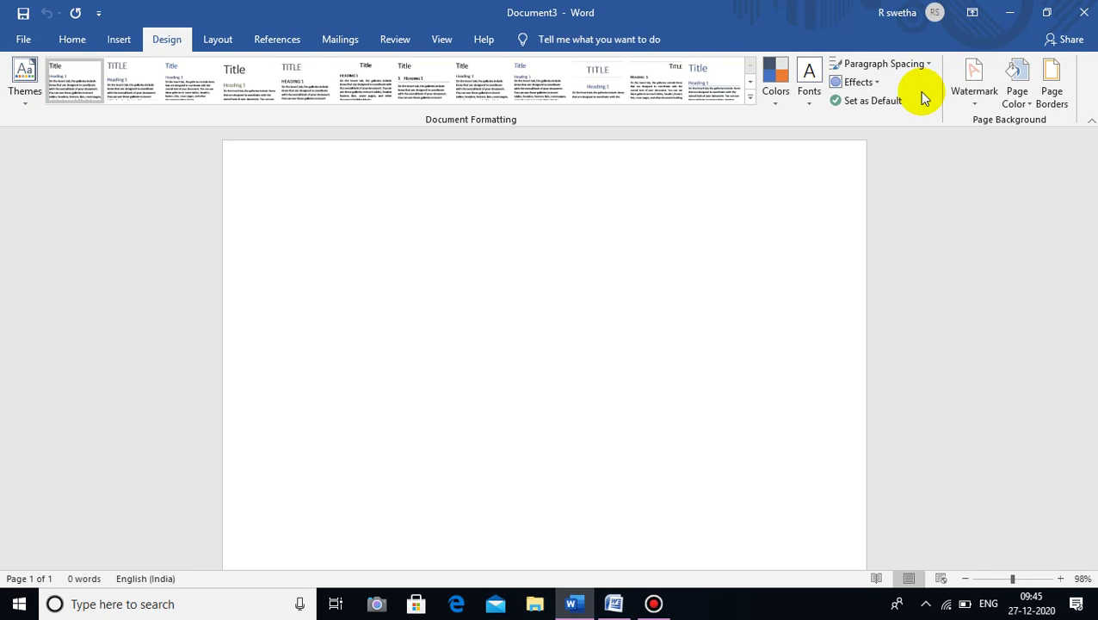
Step: Add a 3 pt thick-and-thin double-line box border around the whole page
left_click(1058, 99)
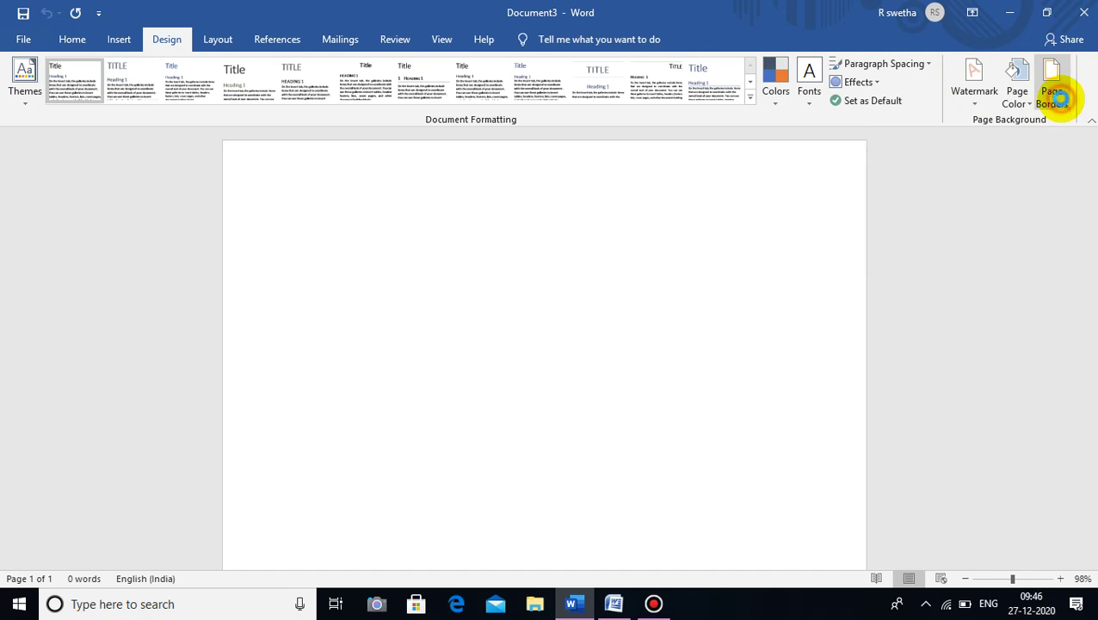
left_click_drag(496, 128, 487, 155)
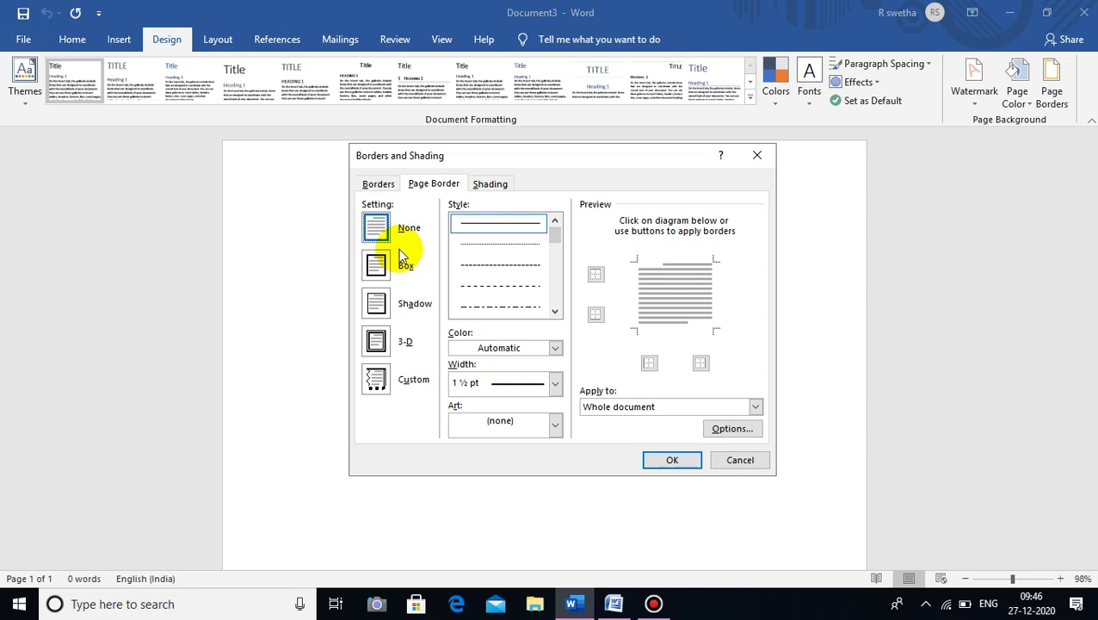
left_click(379, 267)
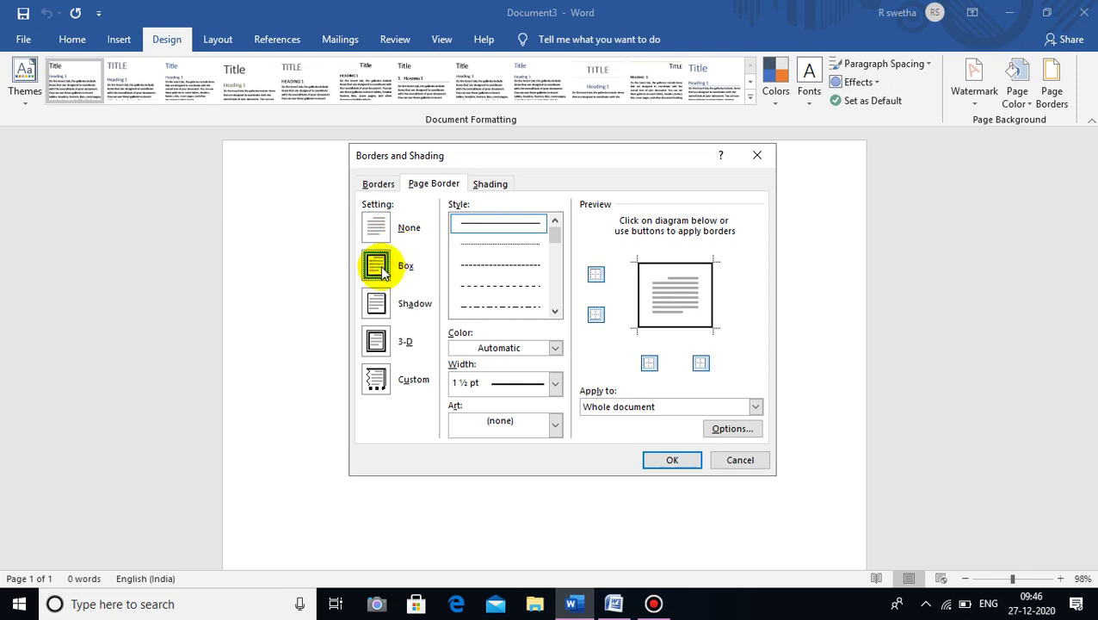
left_click_drag(555, 233, 558, 251)
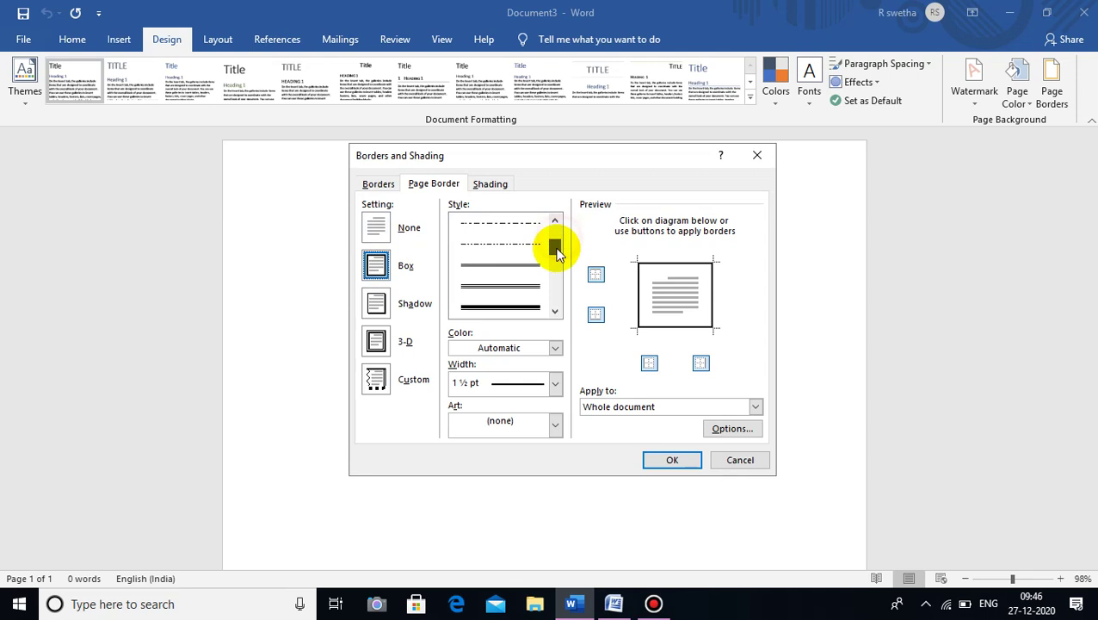
left_click(527, 294)
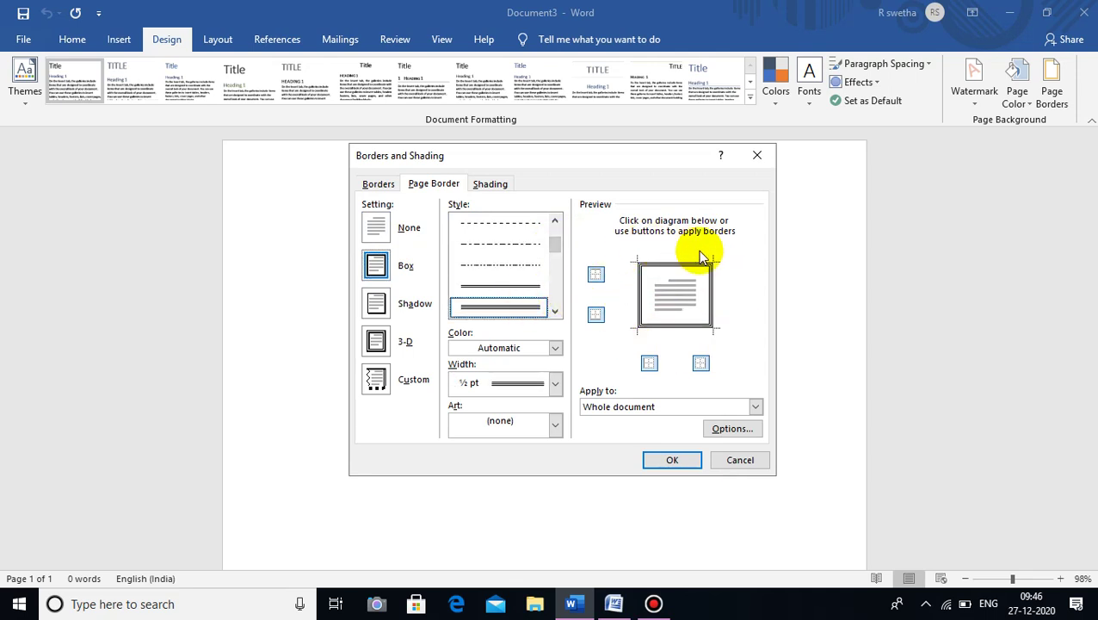
scroll(556, 270, "down", 5)
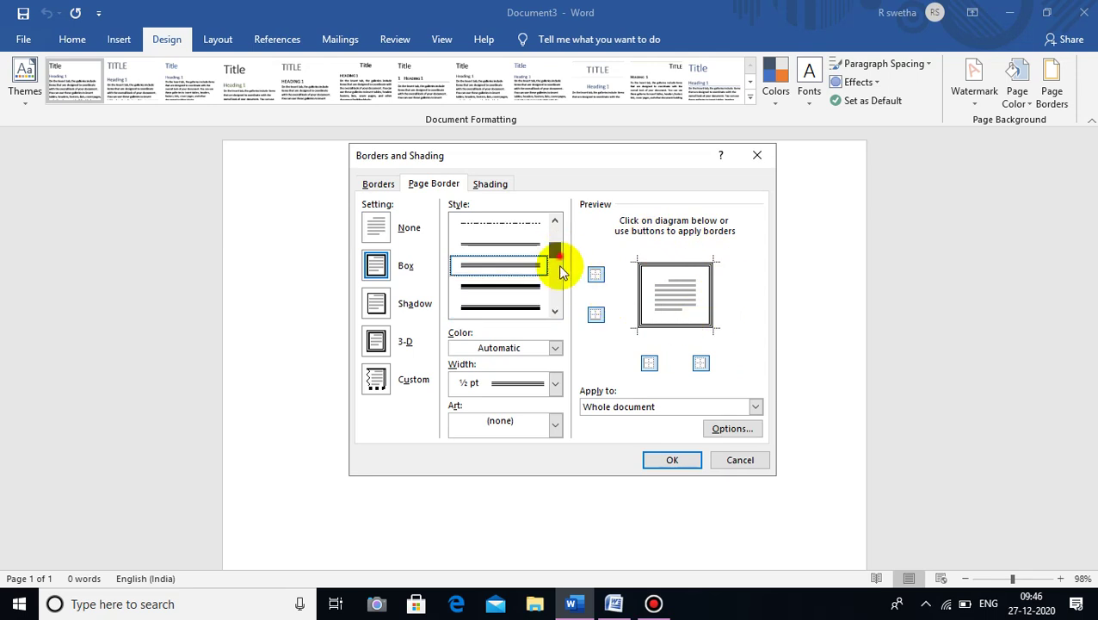
left_click(525, 294)
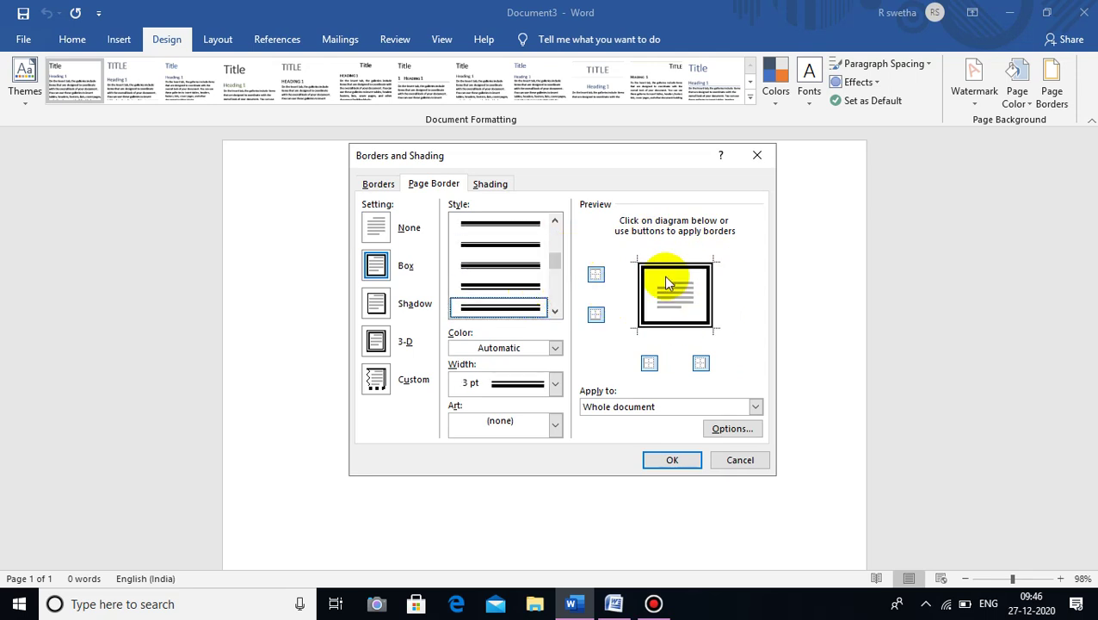
left_click(670, 461)
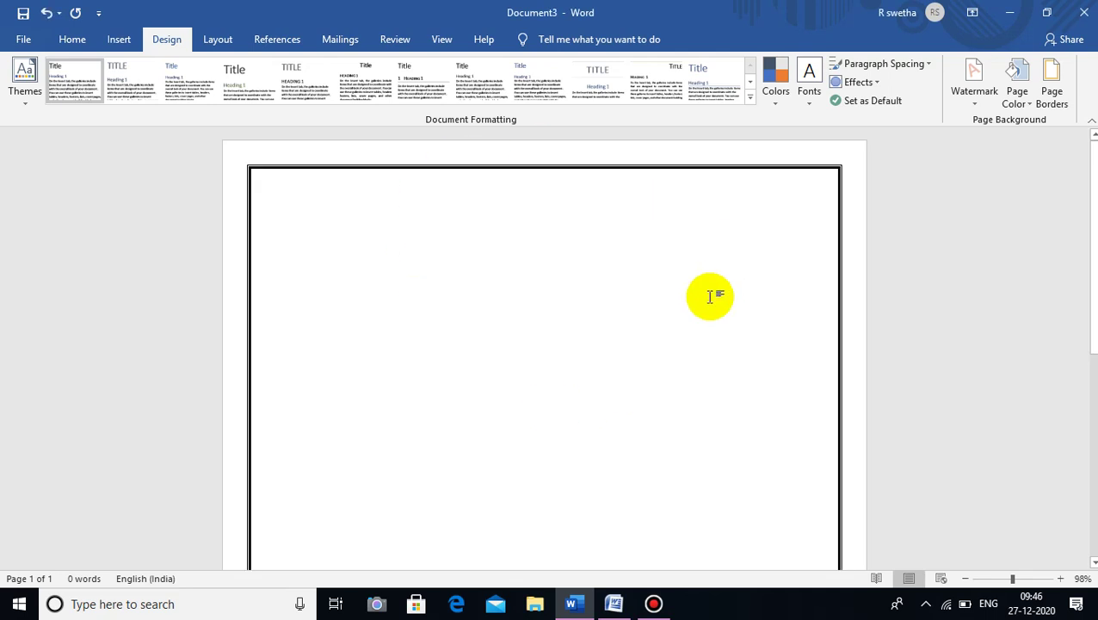
left_click(1050, 100)
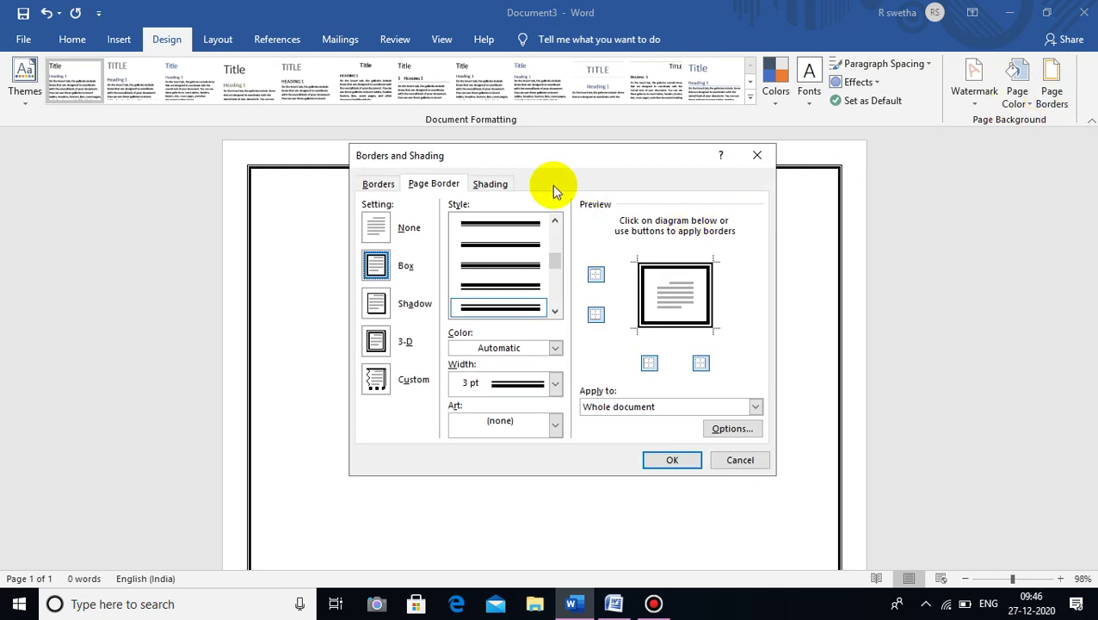
Step: Remove the black page border and apply an orange 1 ½ pt box border instead
left_click(374, 228)
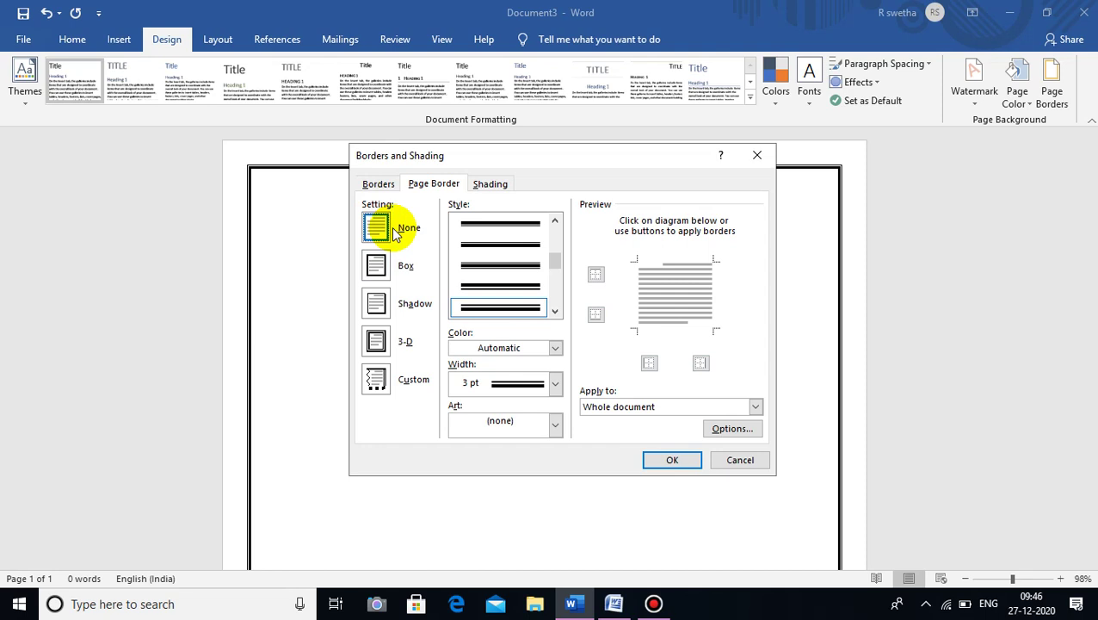
left_click(673, 459)
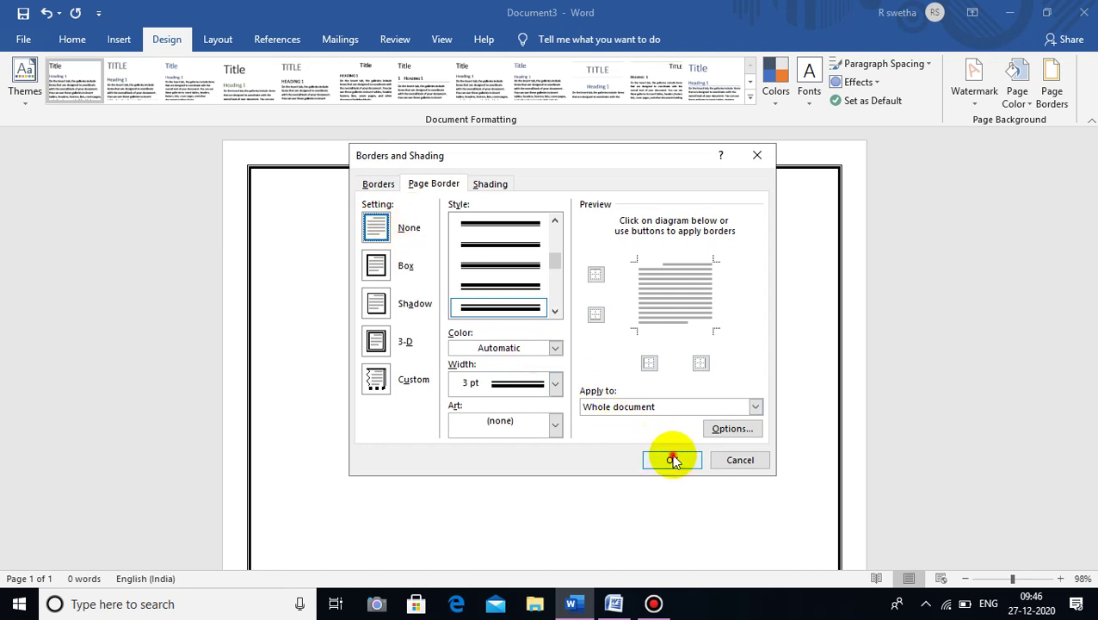
left_click(1051, 77)
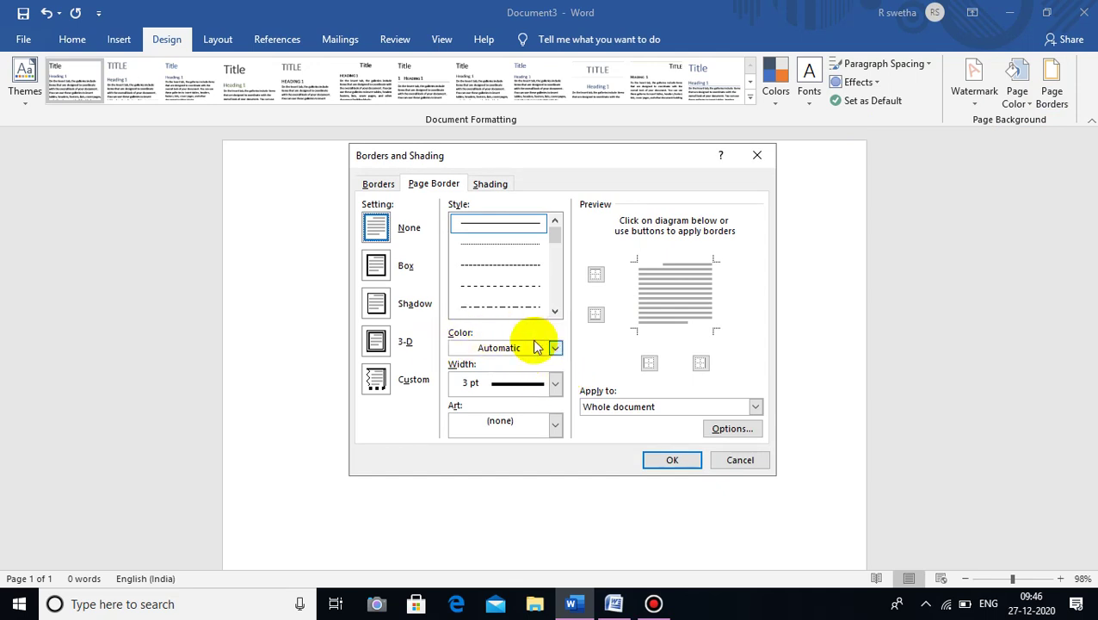
left_click(376, 265)
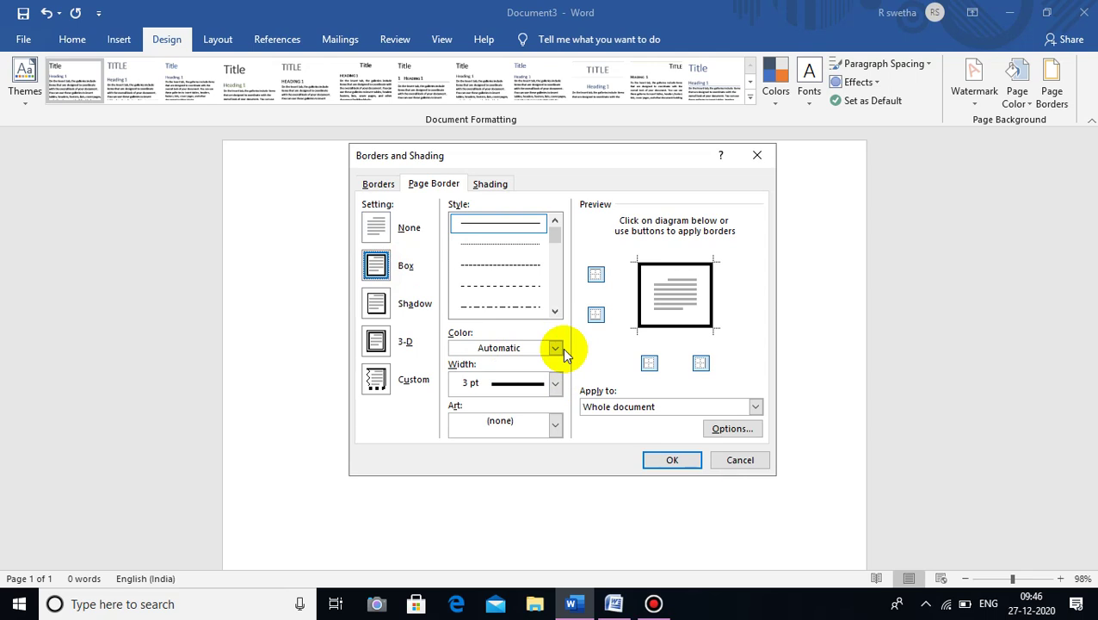
left_click(557, 349)
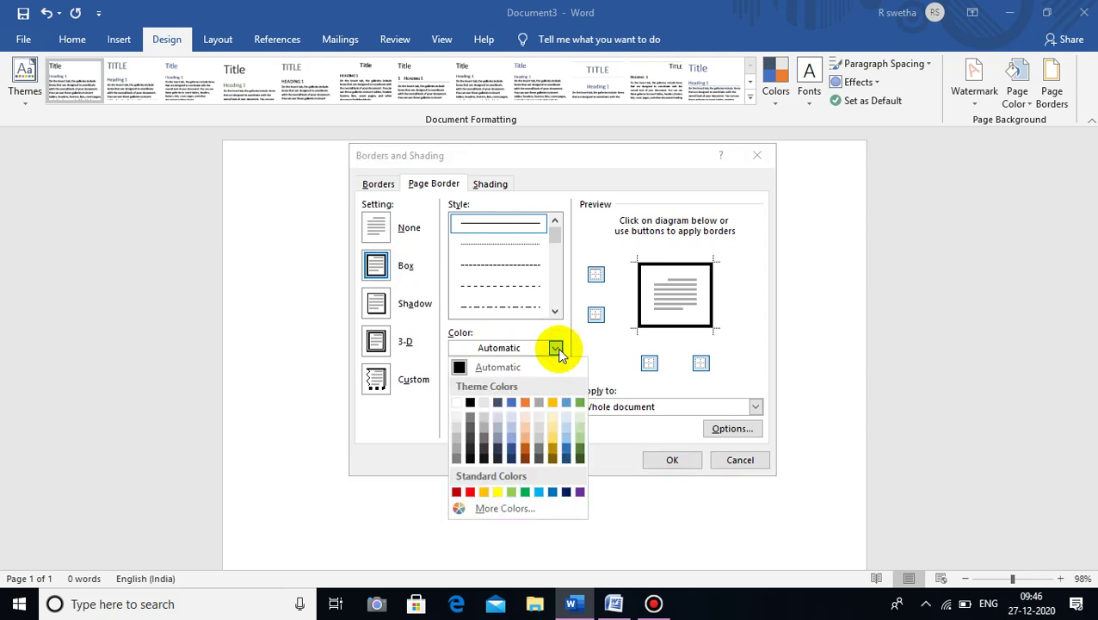
left_click(525, 408)
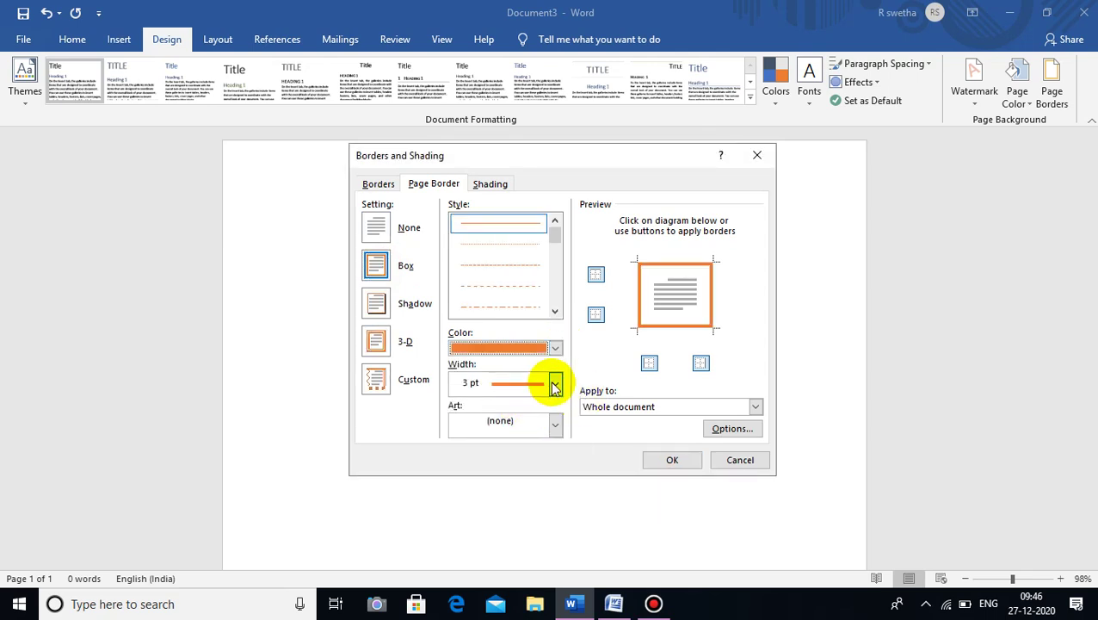
left_click(555, 385)
left_click(534, 492)
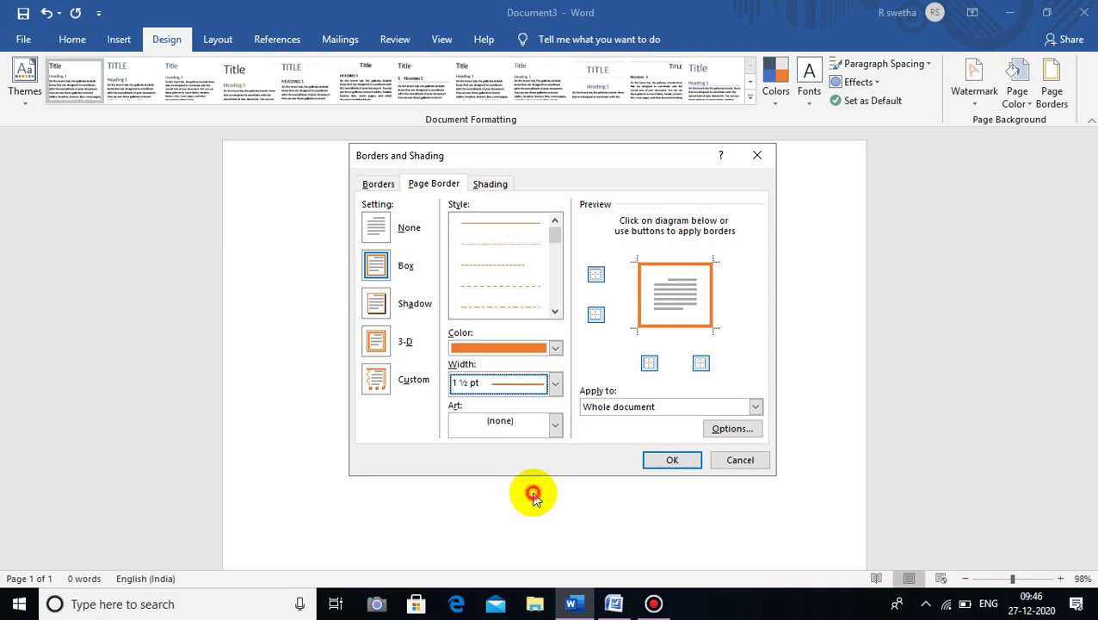
left_click(668, 462)
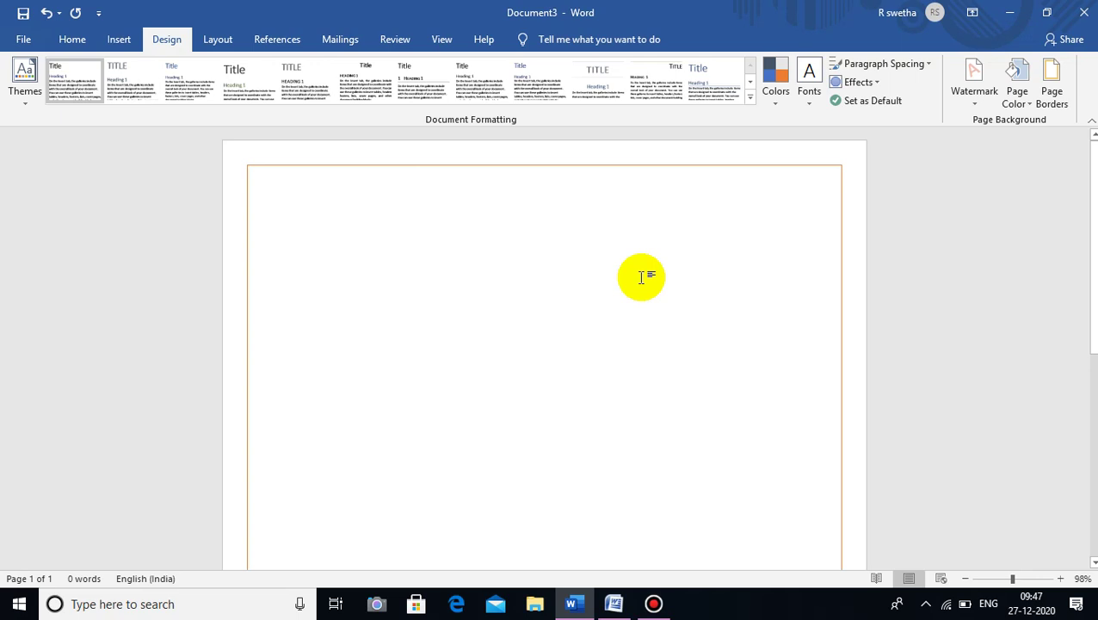
Step: Give the Document3 page a light grey Page Color background
left_click(311, 223)
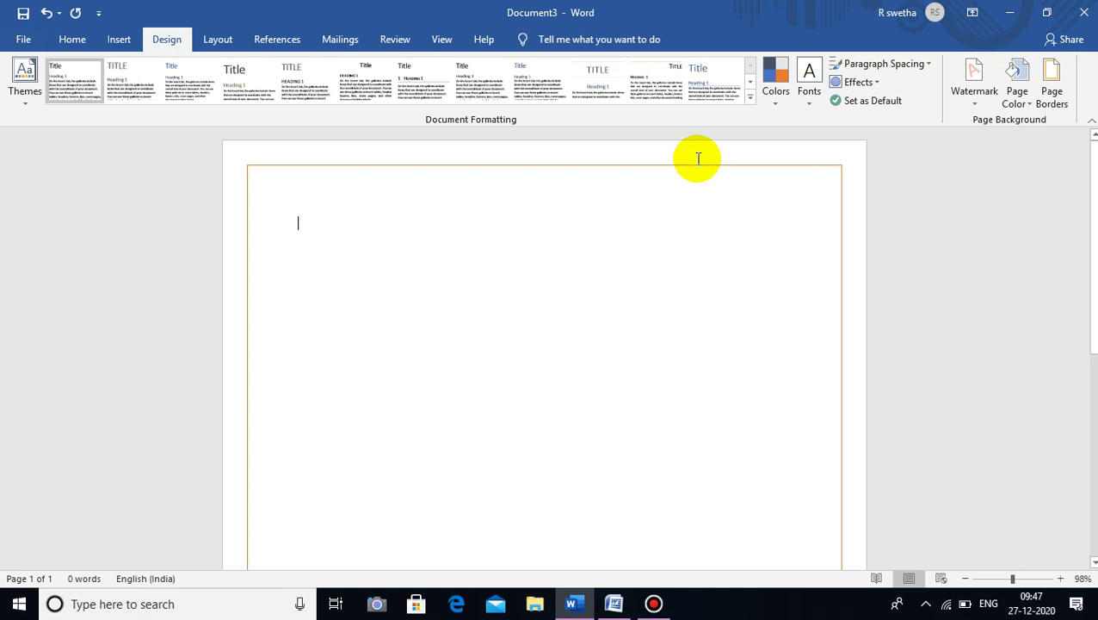
left_click(1014, 102)
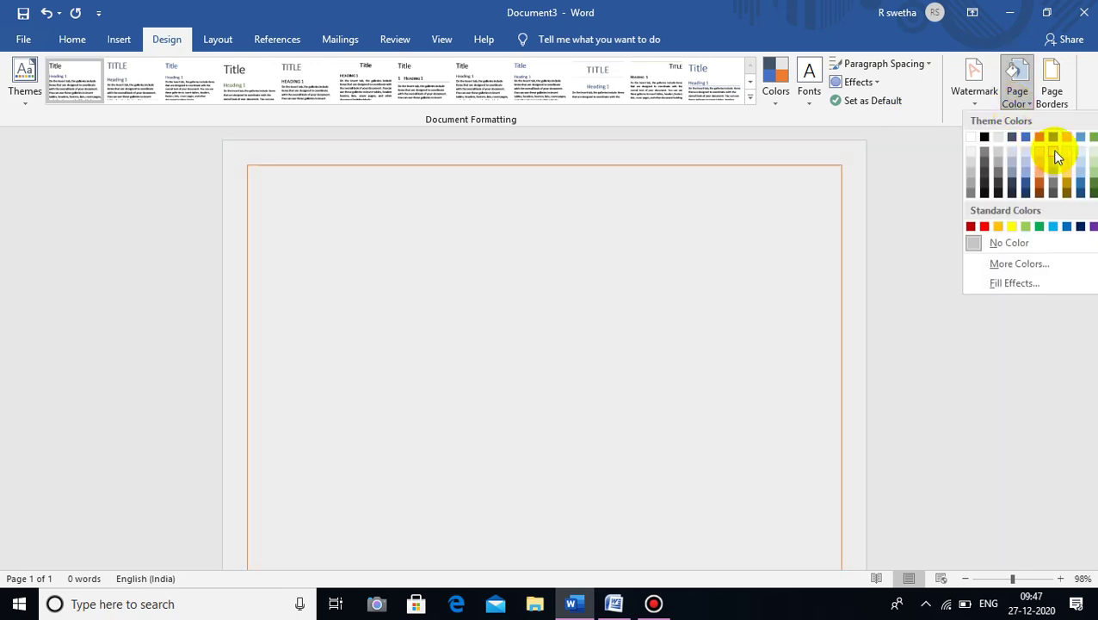
left_click(1057, 156)
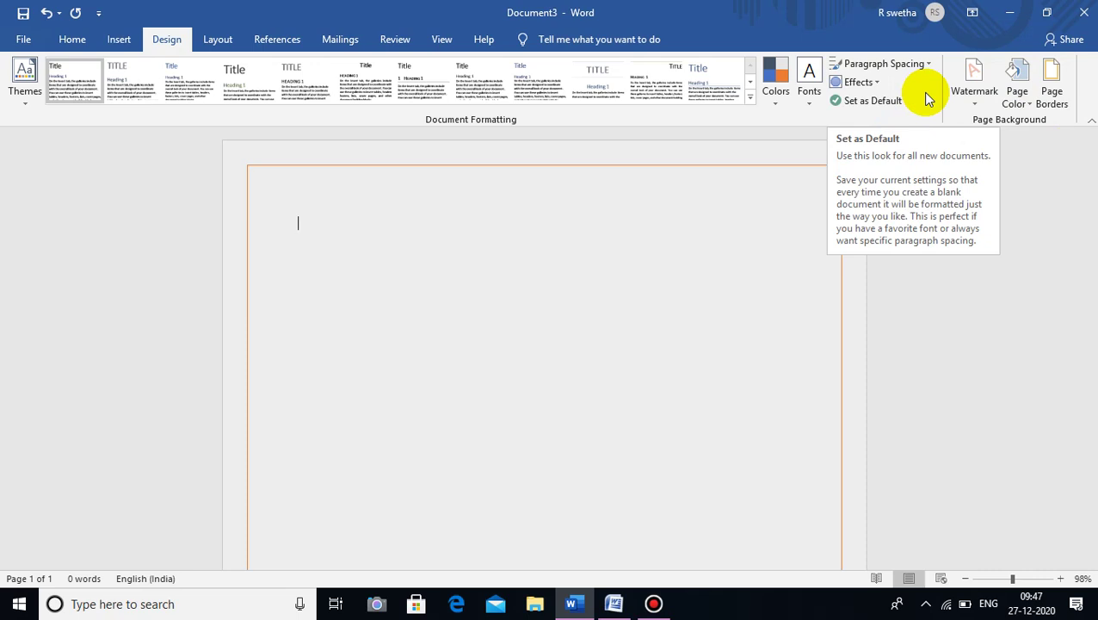
Step: Apply the diagonal DO NOT COPY watermark from the watermark gallery
left_click(986, 107)
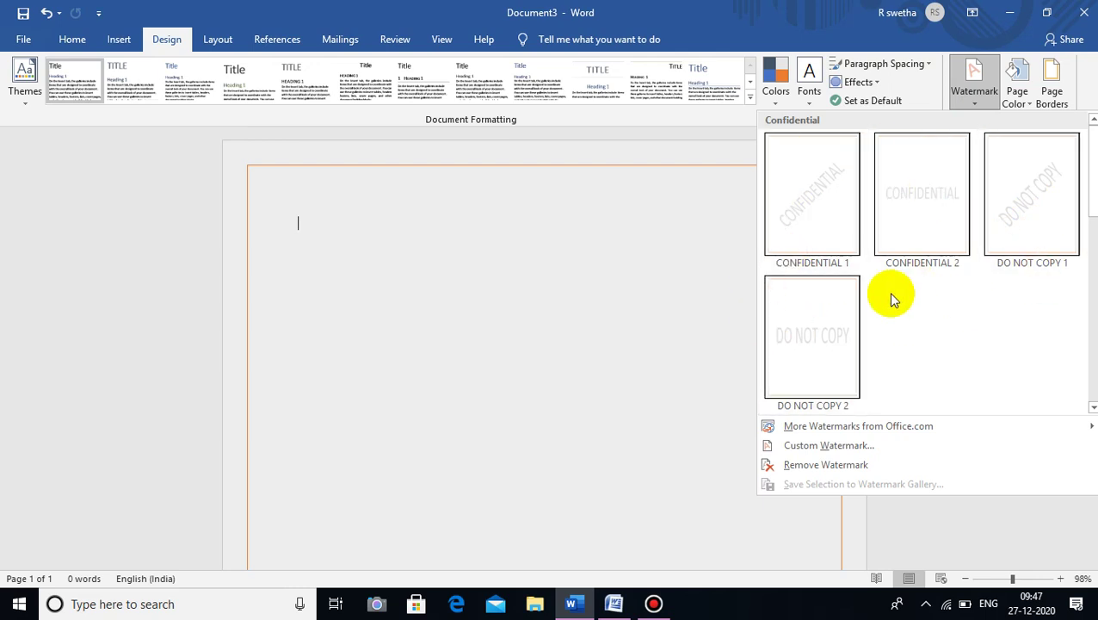
left_click(997, 211)
scroll(579, 307, "down", 3)
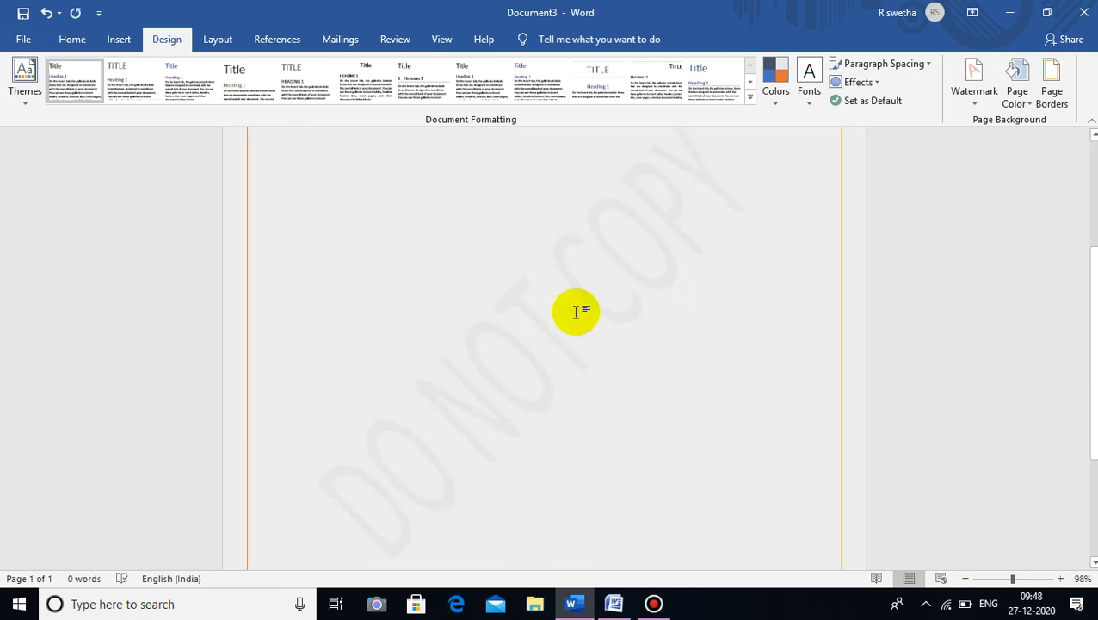
Step: Open the Custom Watermark option to show the Printed Watermark dialog
left_click(967, 101)
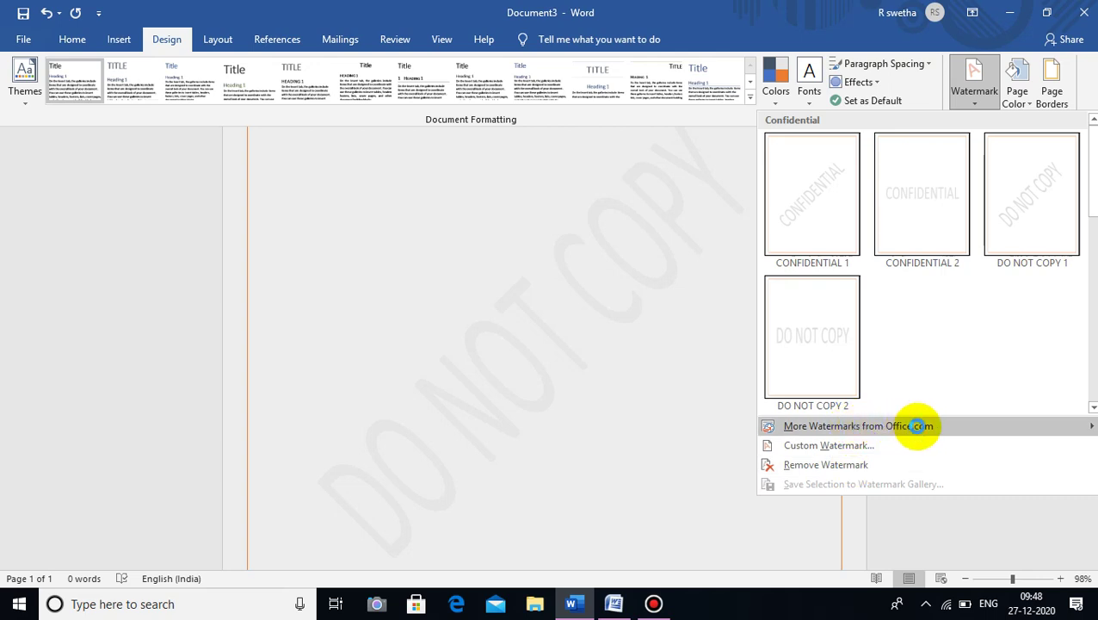
mouse_move(918, 427)
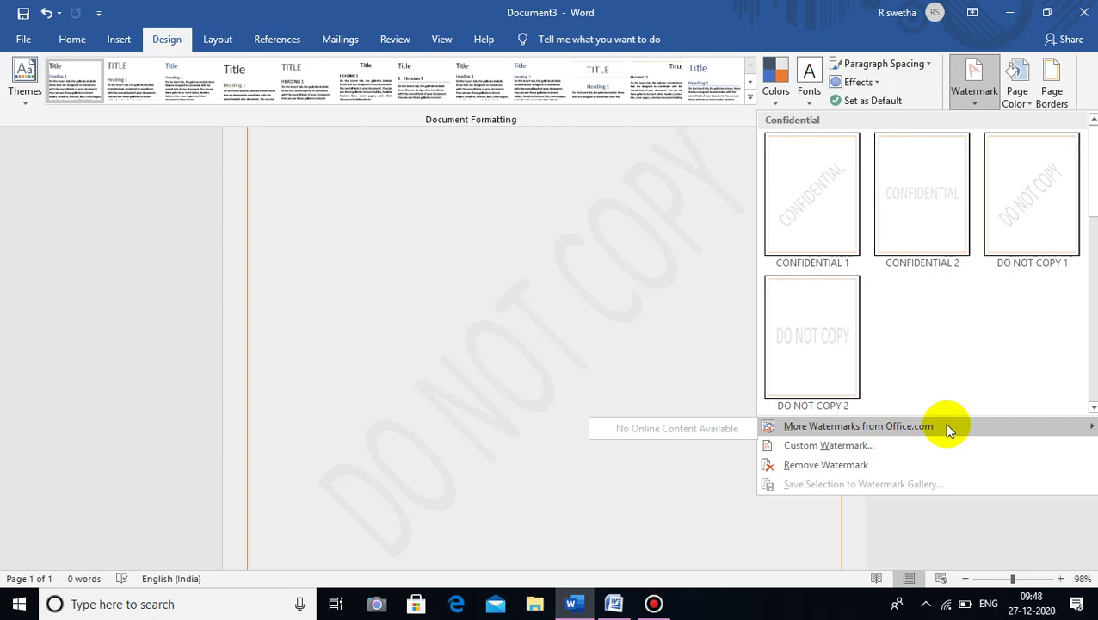
left_click(876, 445)
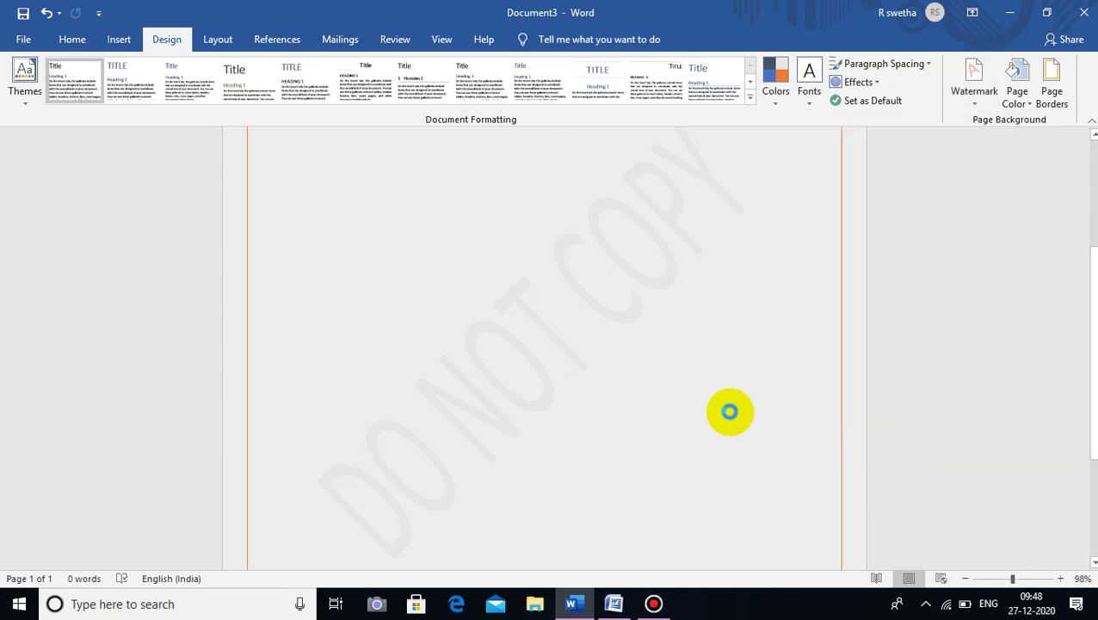
mouse_move(557, 168)
left_mouse_down()
mouse_move(652, 166)
mouse_move(674, 186)
left_mouse_up()
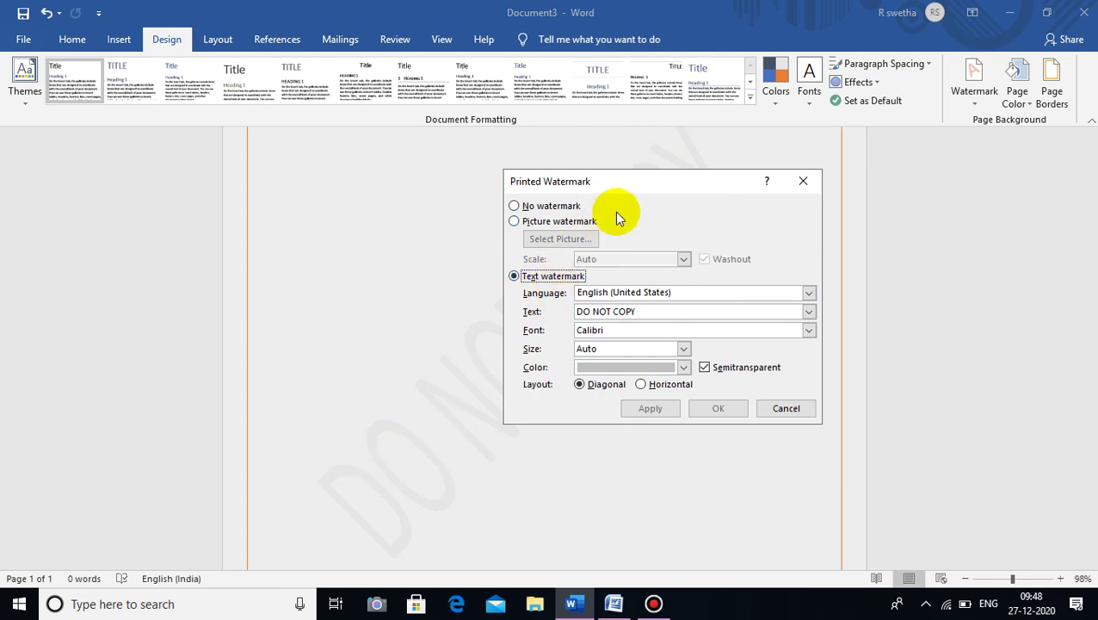
Step: Replace the watermark text DO NOT COPY with 'mad creative art'
left_click_drag(637, 191, 737, 167)
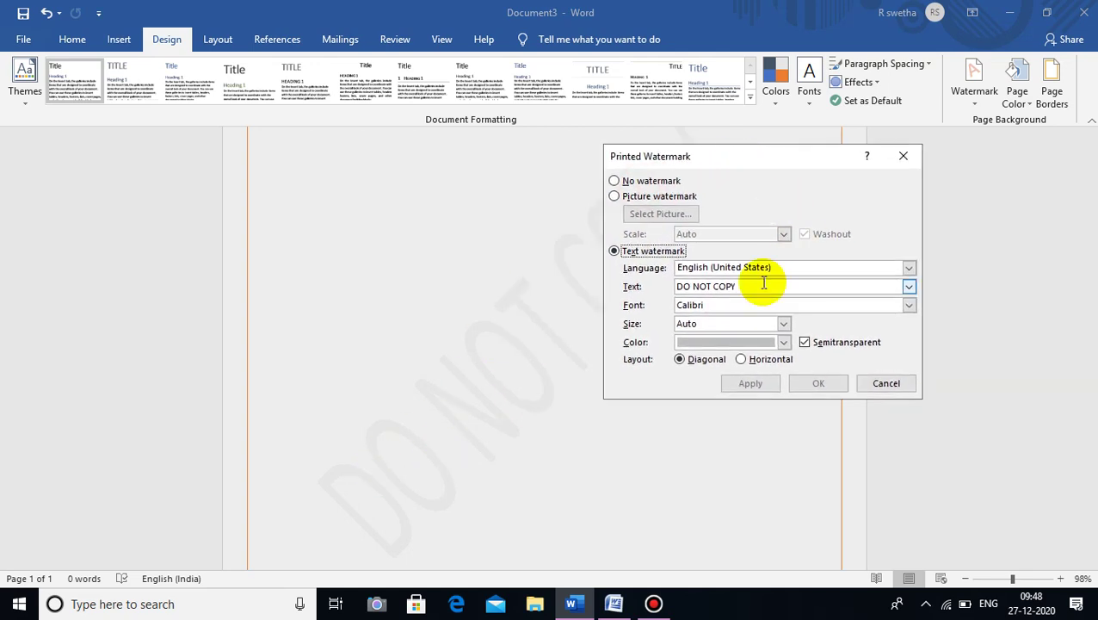
left_click_drag(763, 286, 652, 287)
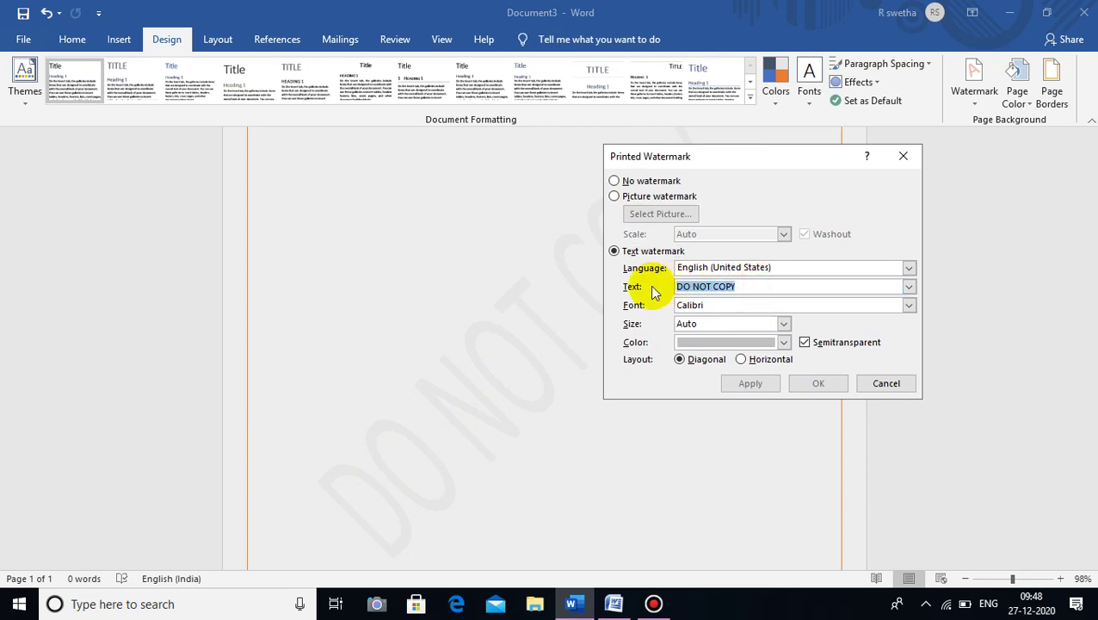
left_click(801, 286)
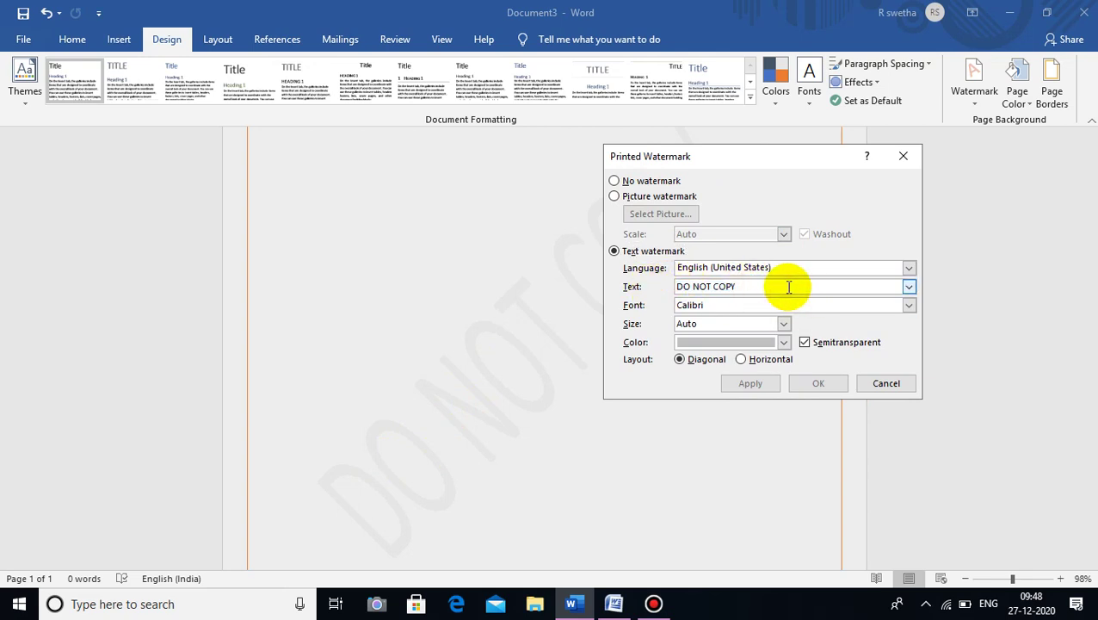
key("BackSpace")
key("BackSpace")
key("BackSpace")
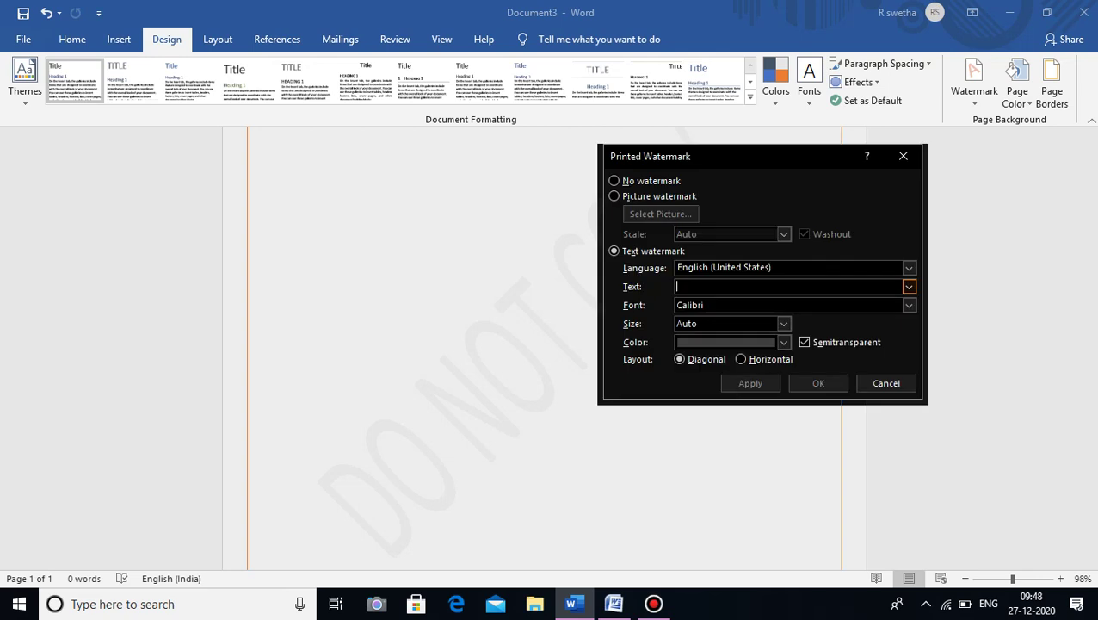
type("mad creative art")
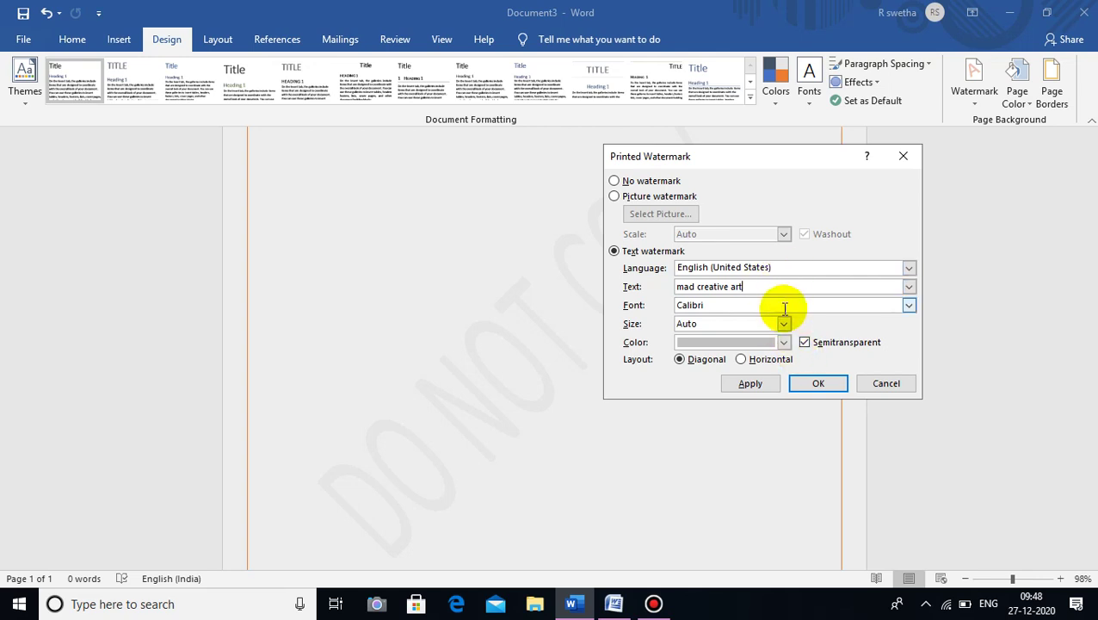
Step: Set the watermark font to Gulim and apply the text watermark to the page
left_click(910, 305)
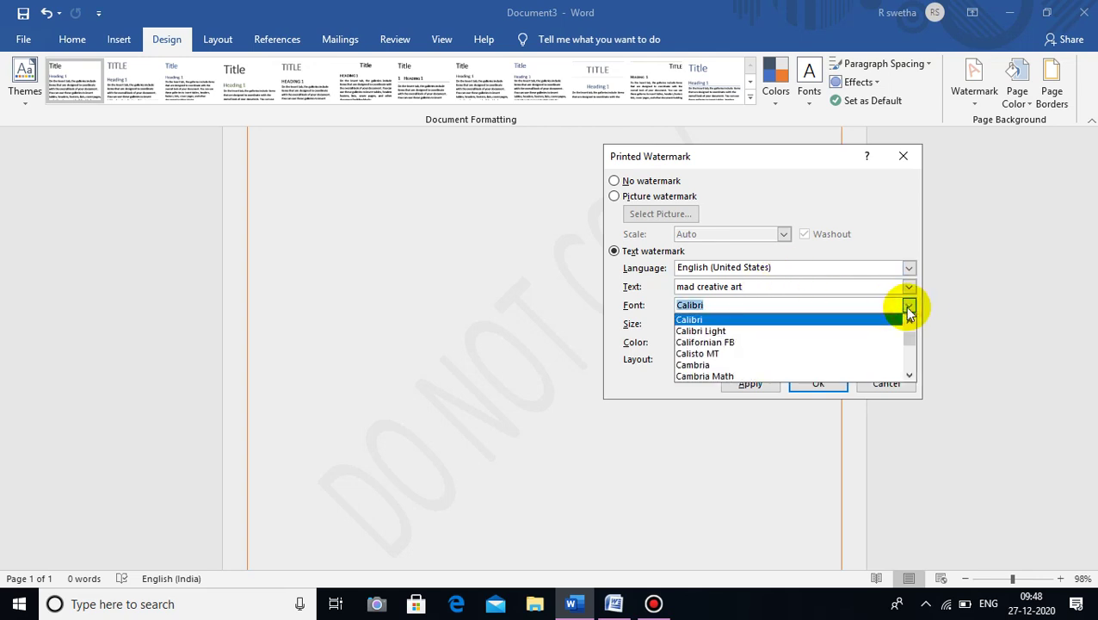
scroll(870, 327, "down", 1)
scroll(870, 327, "down", 5)
scroll(869, 327, "down", 5)
scroll(869, 327, "down", 5)
scroll(870, 327, "down", 5)
scroll(869, 327, "down", 3)
scroll(870, 327, "down", 3)
scroll(870, 327, "down", 3)
scroll(870, 327, "down", 2)
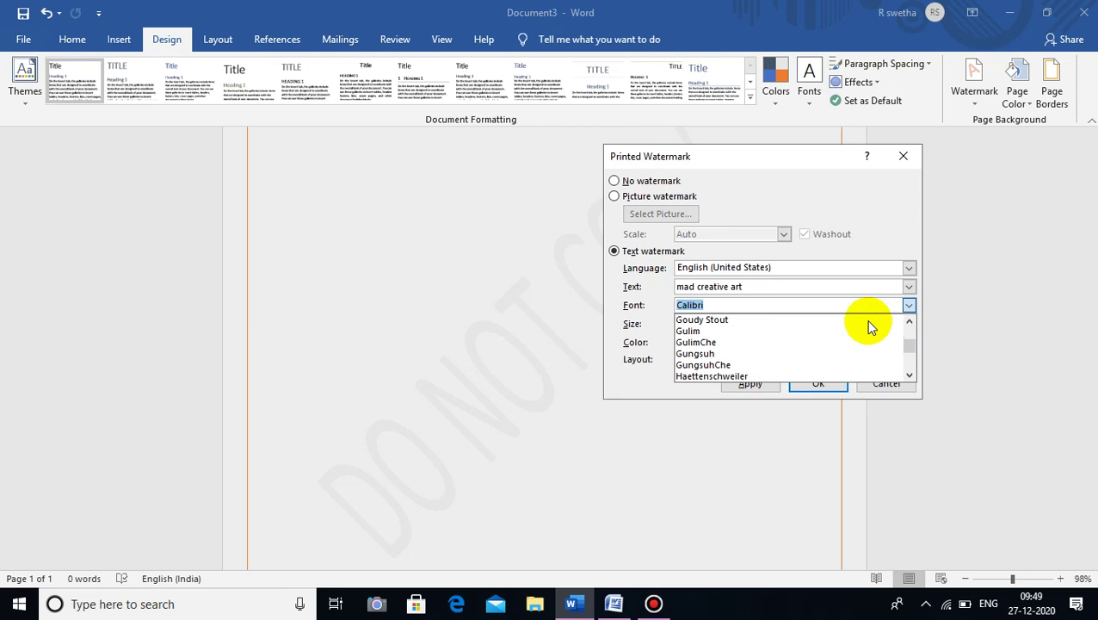
left_click(822, 330)
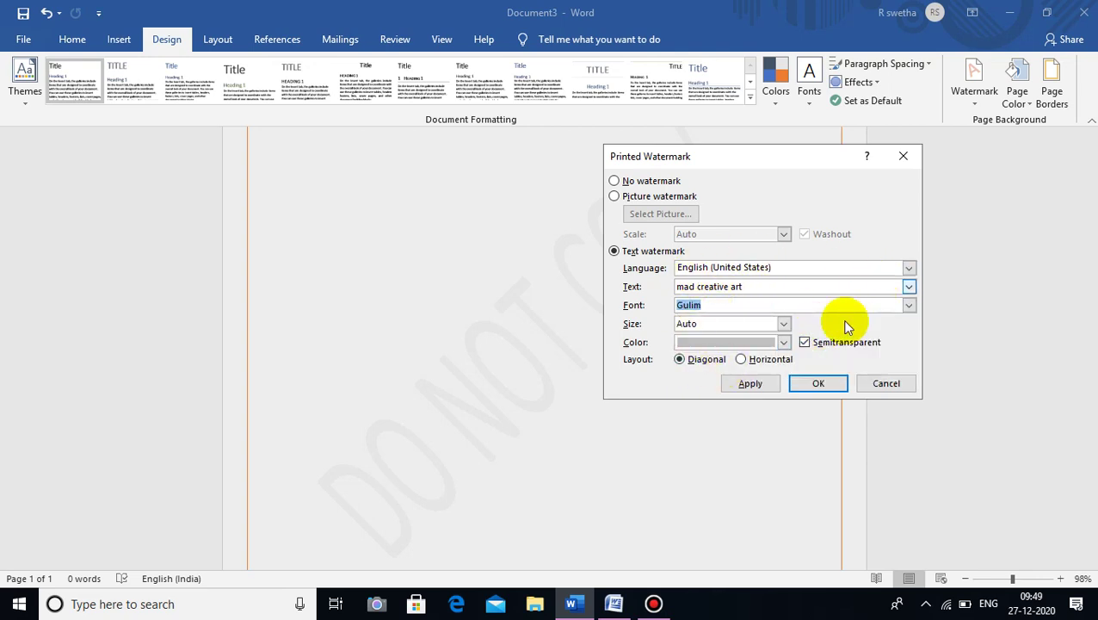
left_click(820, 387)
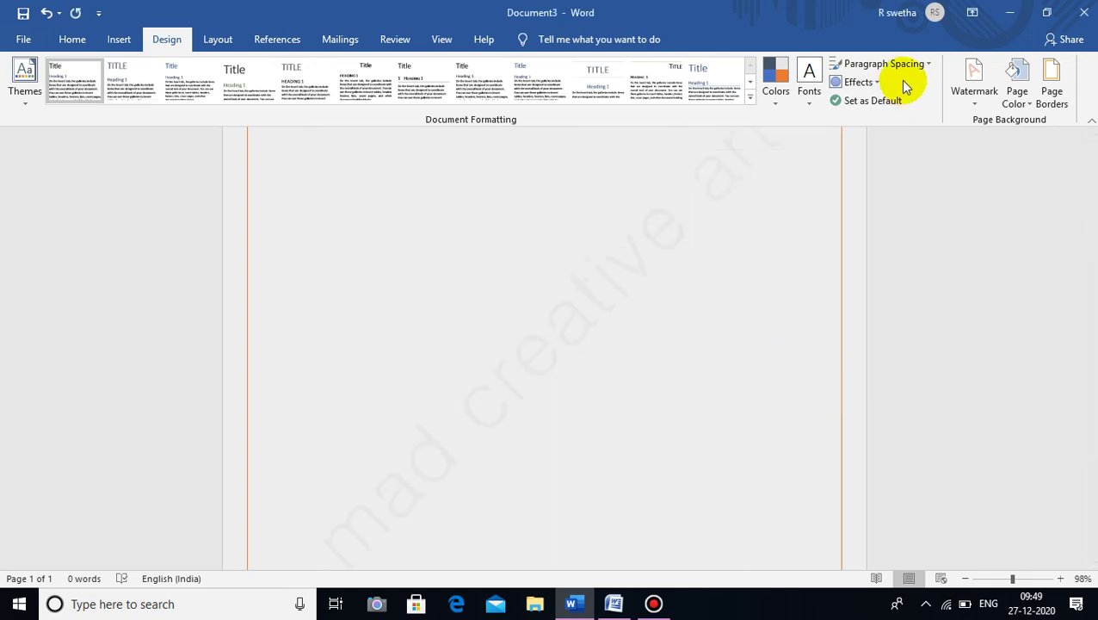
left_click(982, 98)
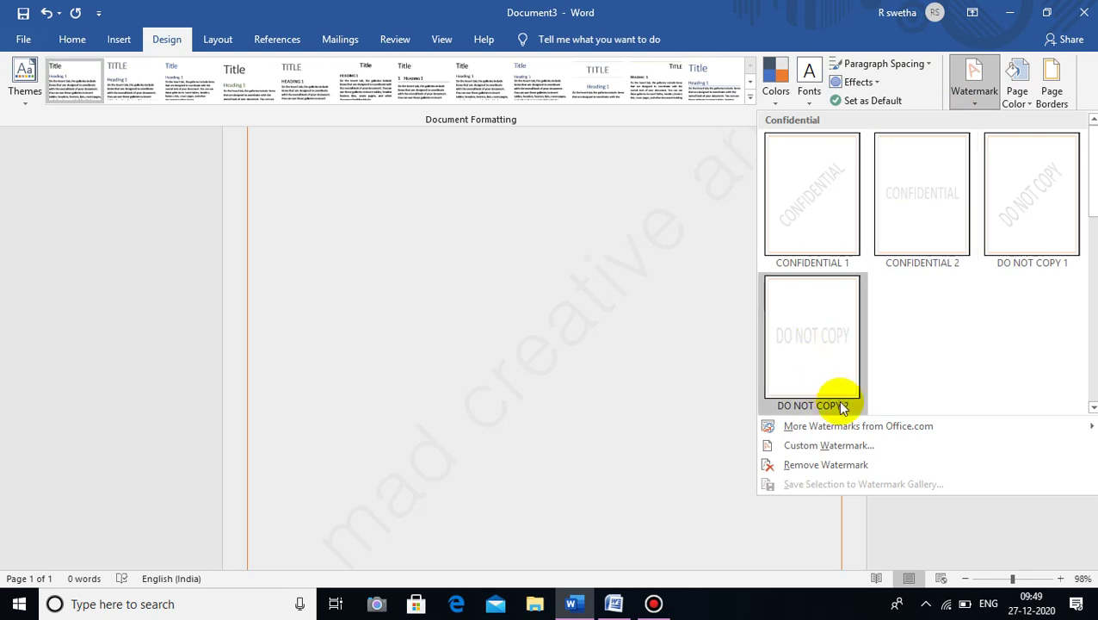
Step: Choose Custom Watermark to reopen the Printed Watermark dialog for 'mad creative art'
left_click(849, 445)
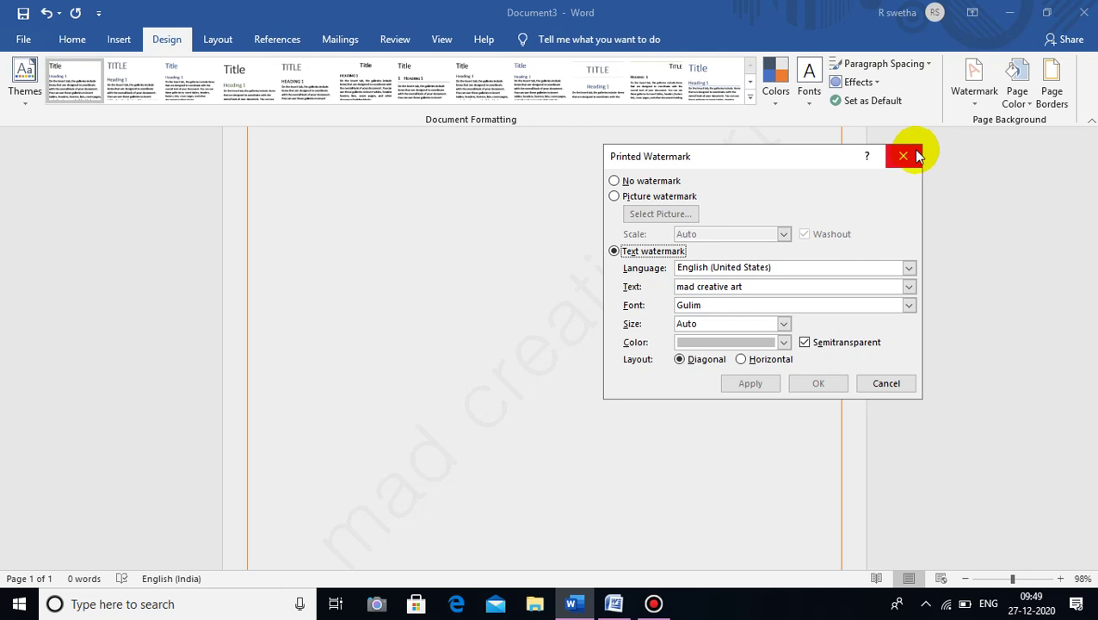
Step: Use 0D496dK-696778312.jpg from drive D: as a washed-out picture watermark
left_click(617, 199)
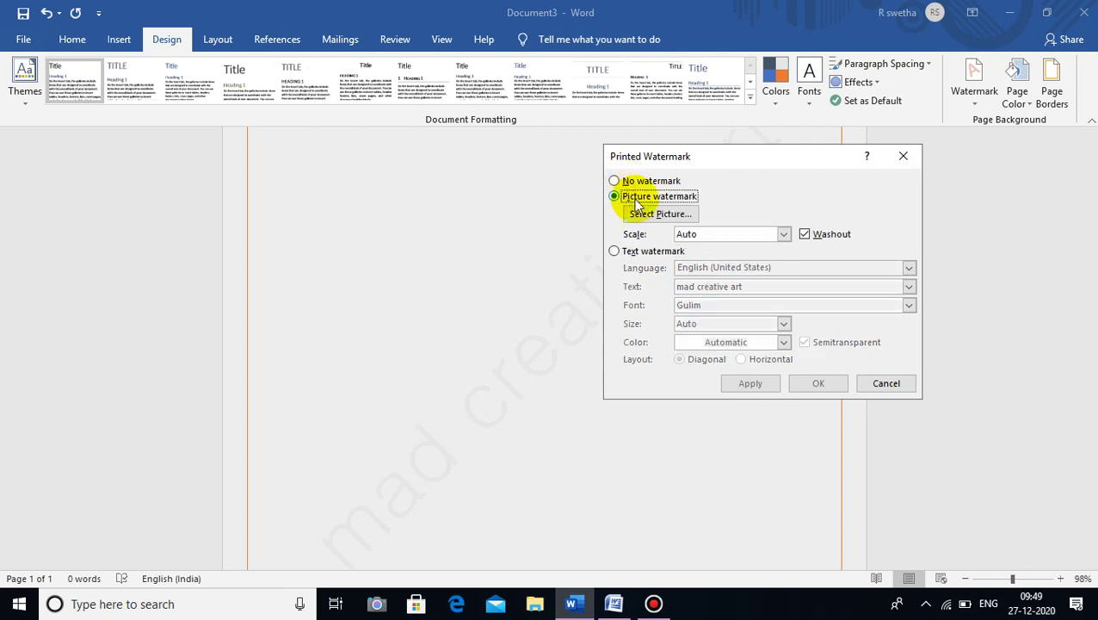
left_click(642, 215)
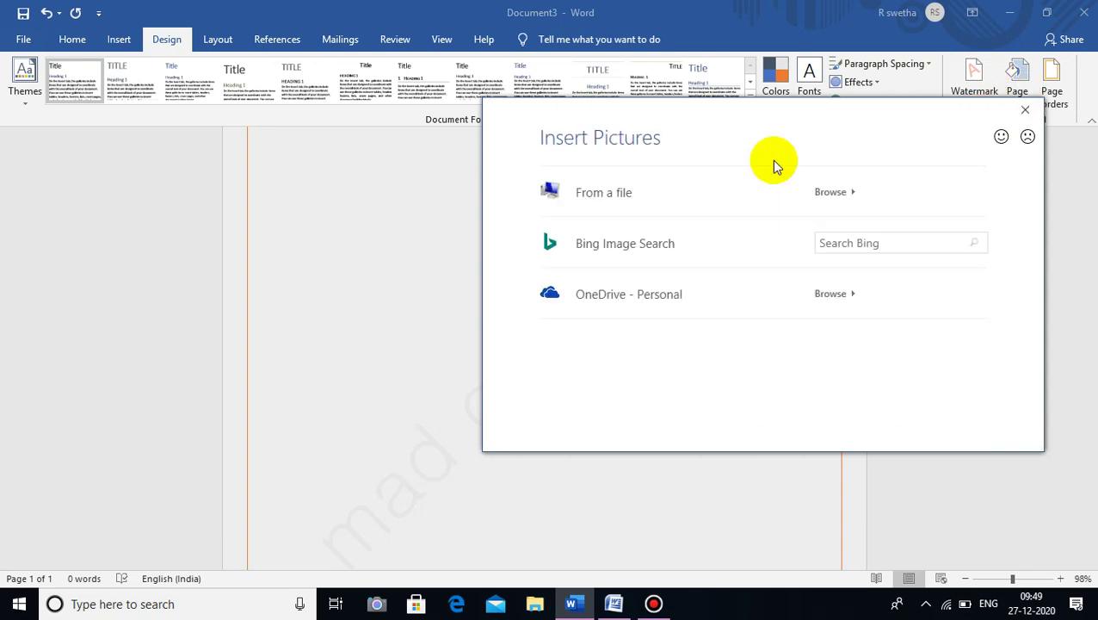
left_click(680, 188)
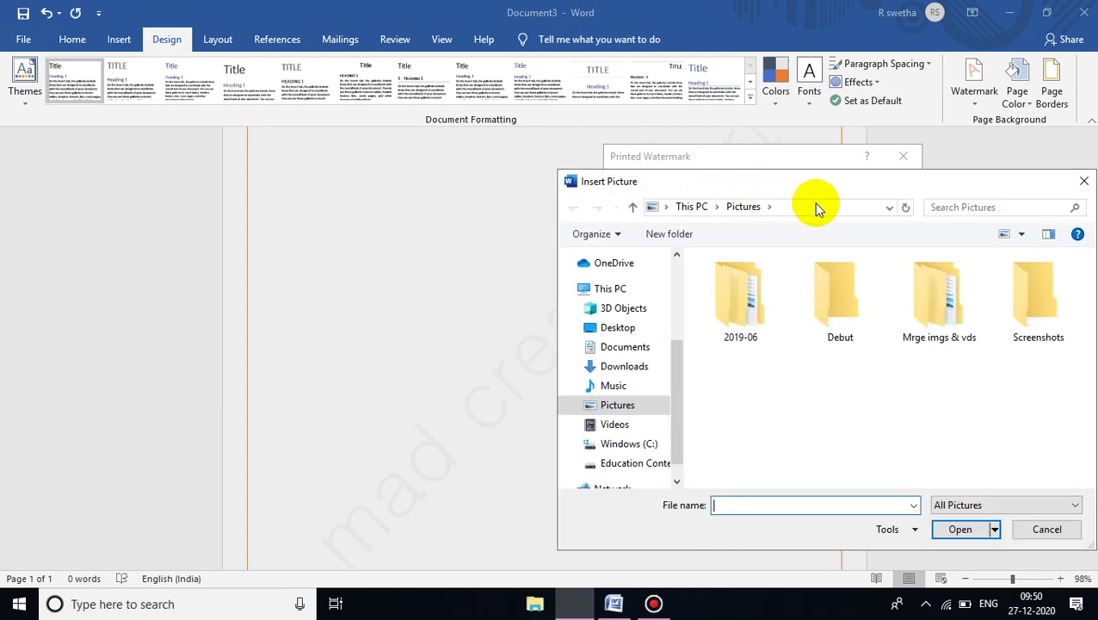
scroll(680, 419, "down", 1)
left_click(653, 439)
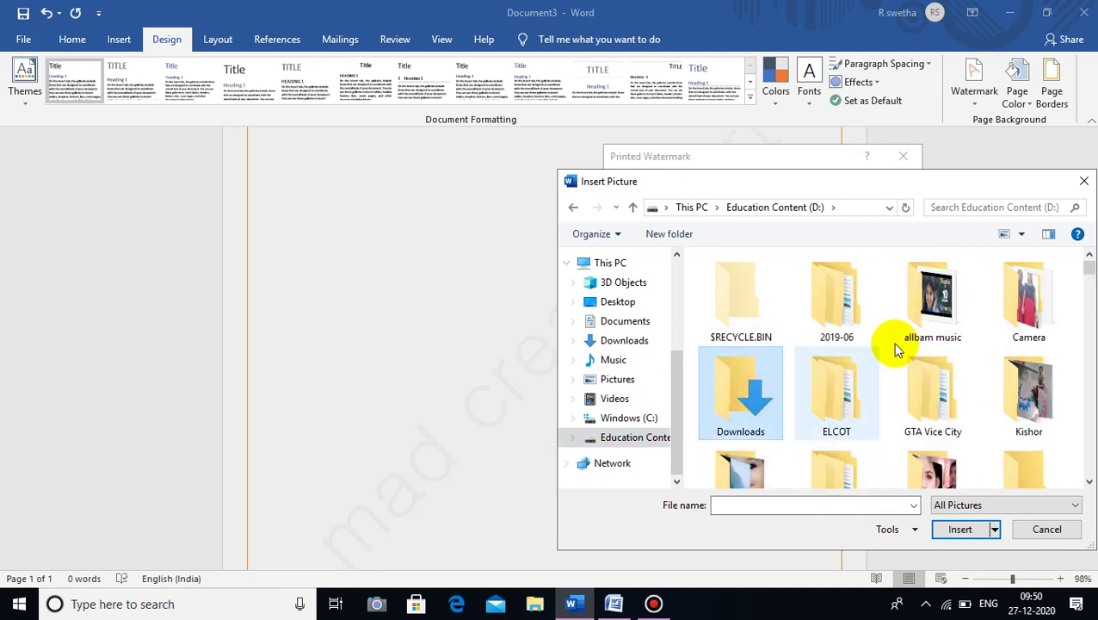
scroll(926, 362, "down", 2)
scroll(930, 320, "down", 1)
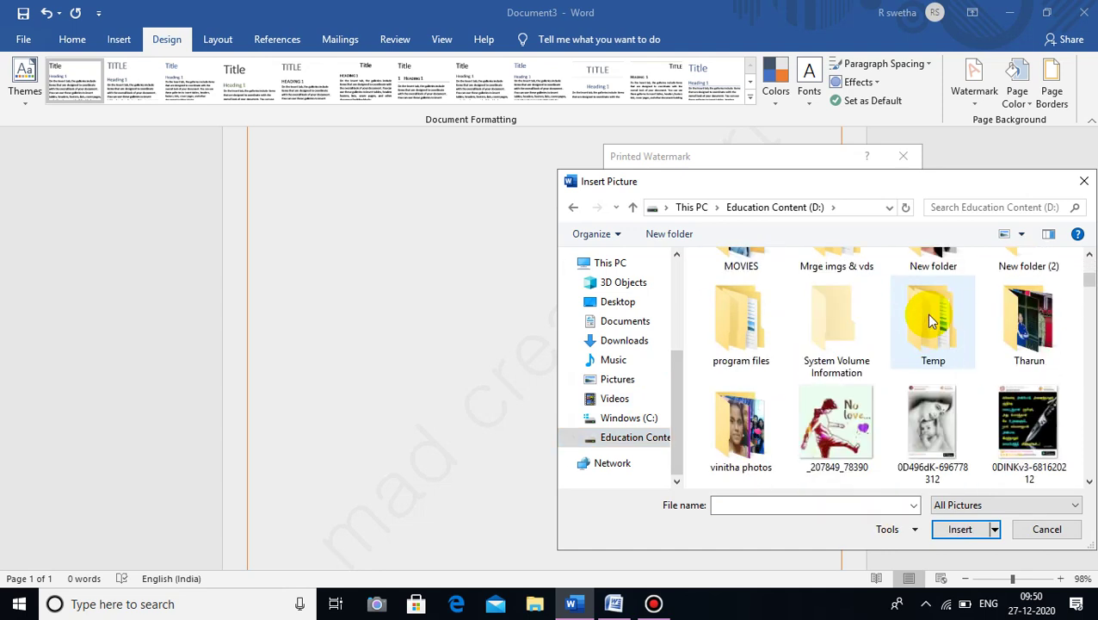
left_click(928, 417)
left_click(960, 531)
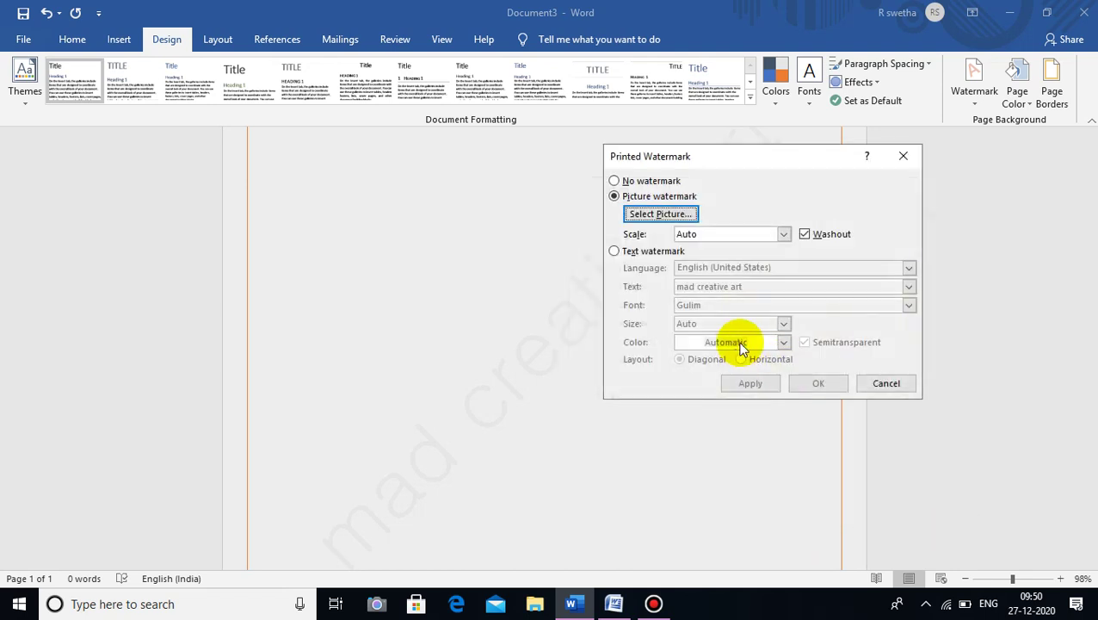
left_click(745, 384)
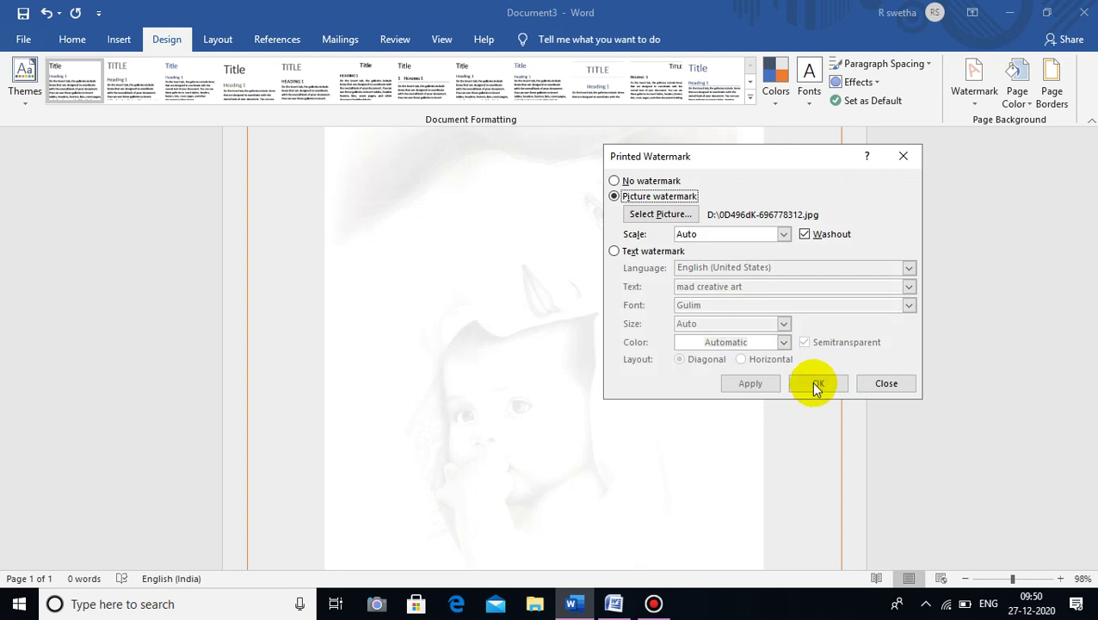
left_click(882, 383)
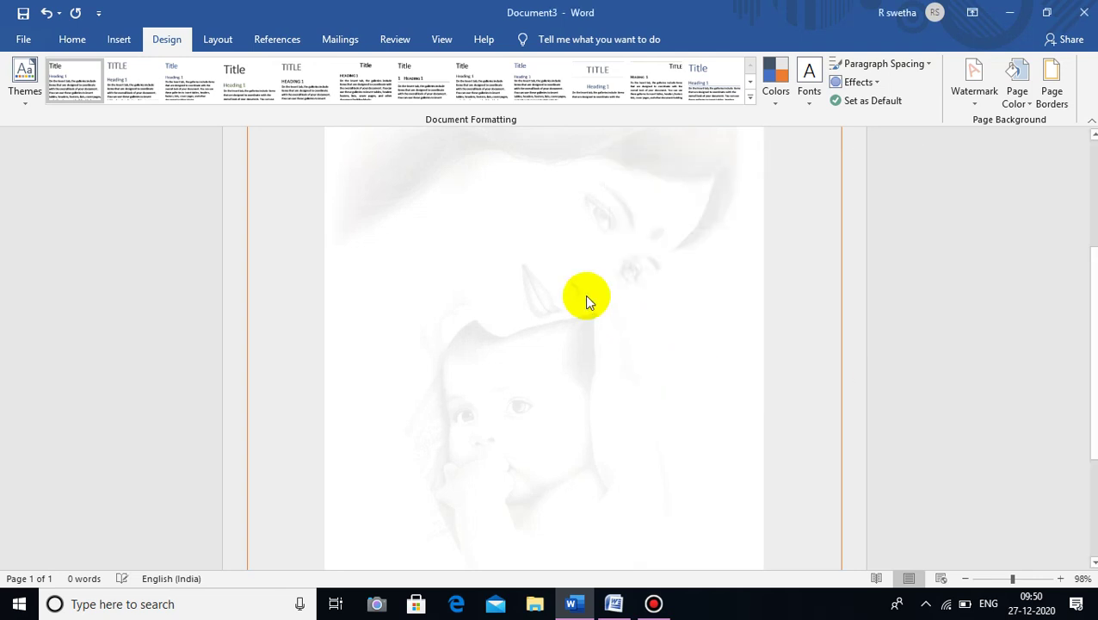
Step: Scroll to the page top and switch to the Word 2007 window with Document1
scroll(689, 321, "up", 3)
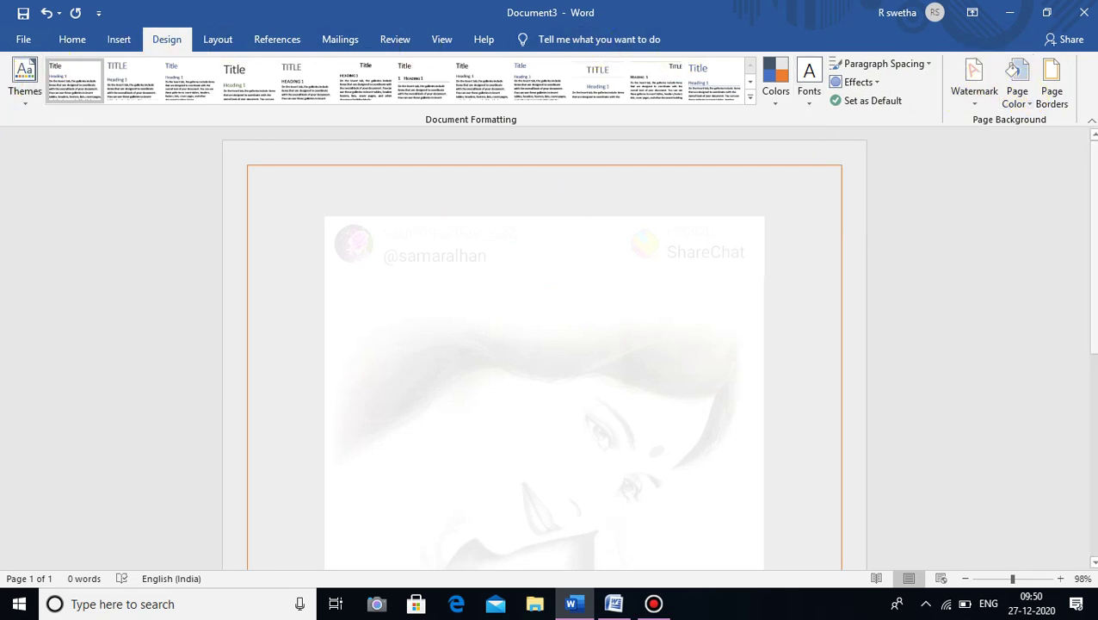
left_click(615, 611)
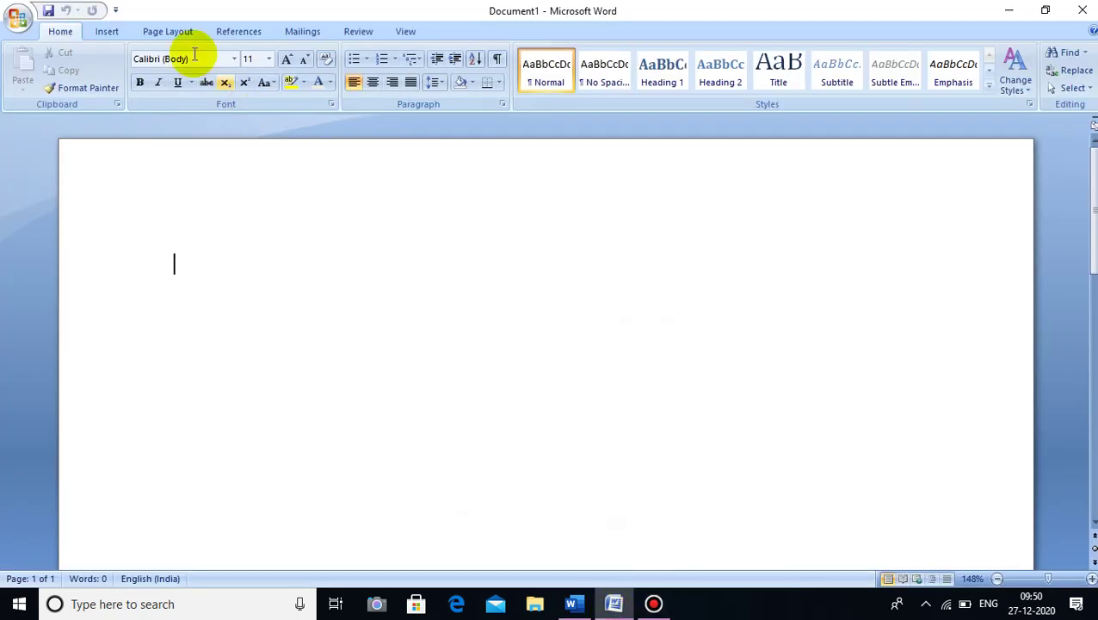
Step: View Word 2007's Page Layout options, then return to the Document3 window
left_click(183, 36)
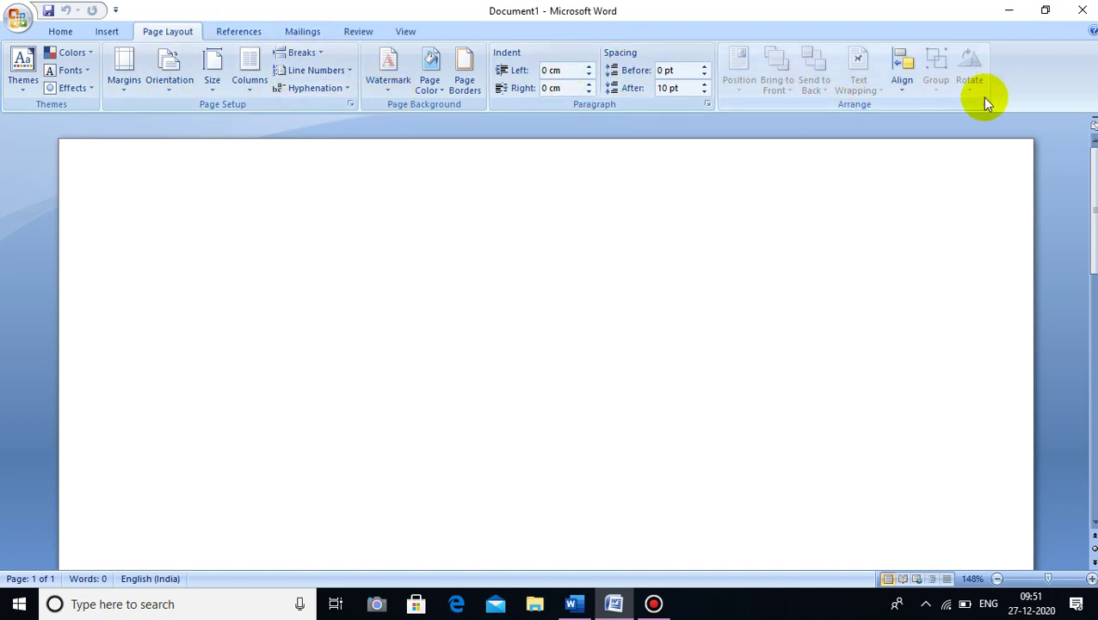
left_click(590, 606)
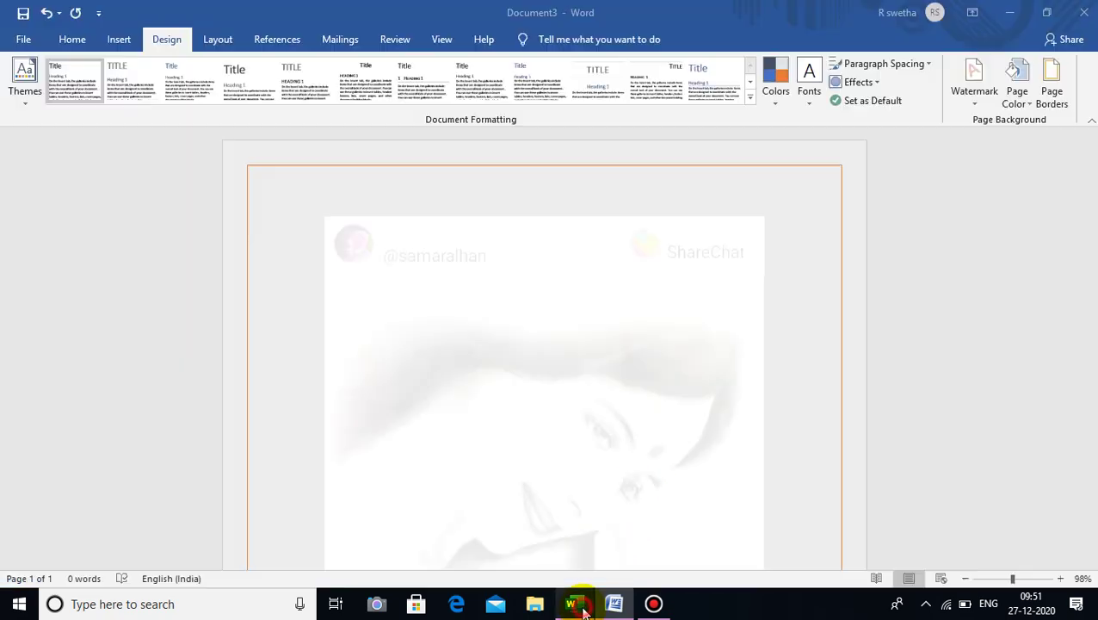
left_click(220, 40)
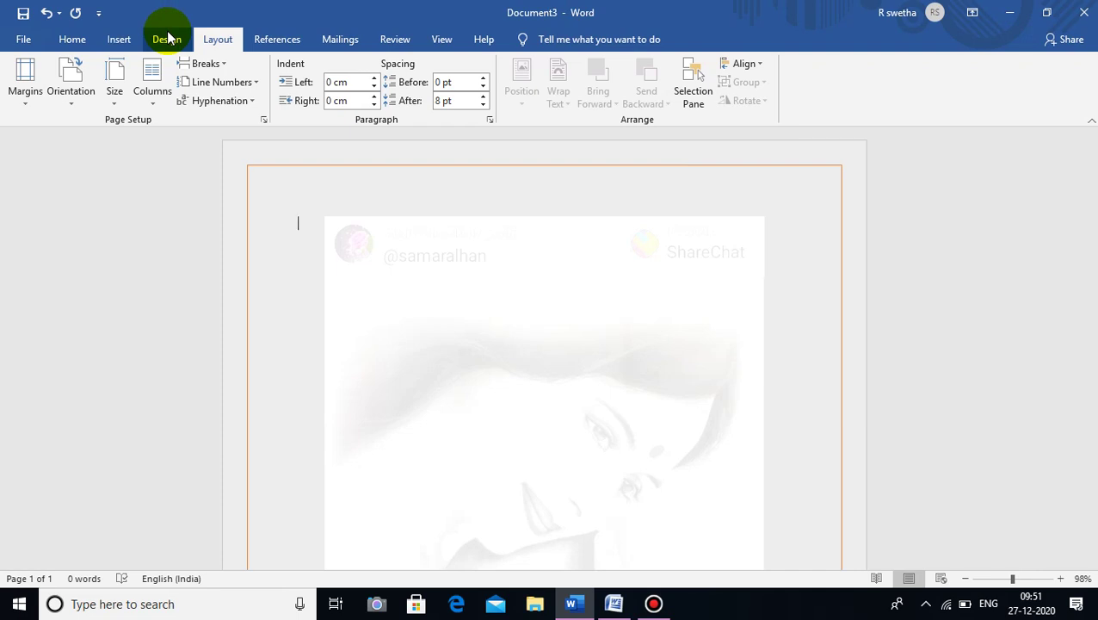
left_click(169, 38)
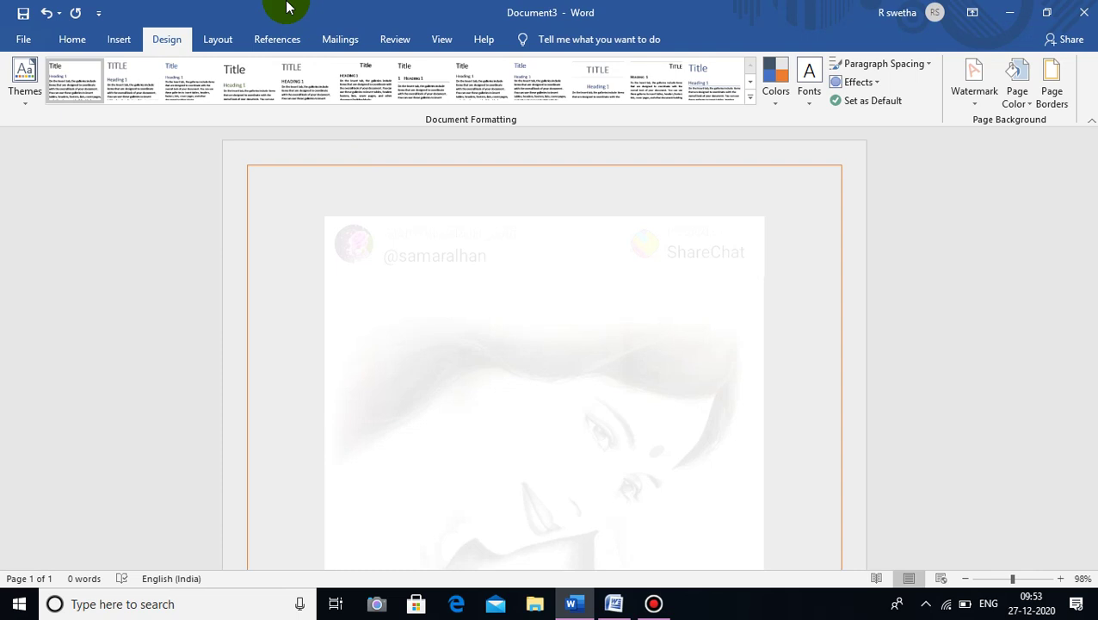
Step: Look through the Home, Insert and Layout tabs, then switch to Word 2007's Document1
left_click(71, 41)
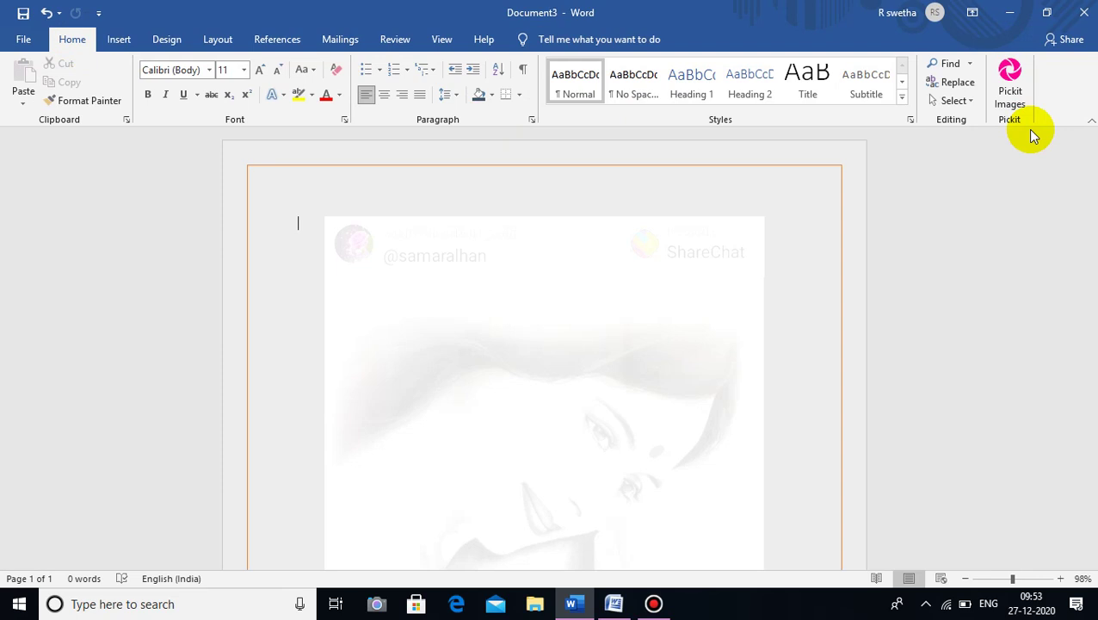
left_click(120, 41)
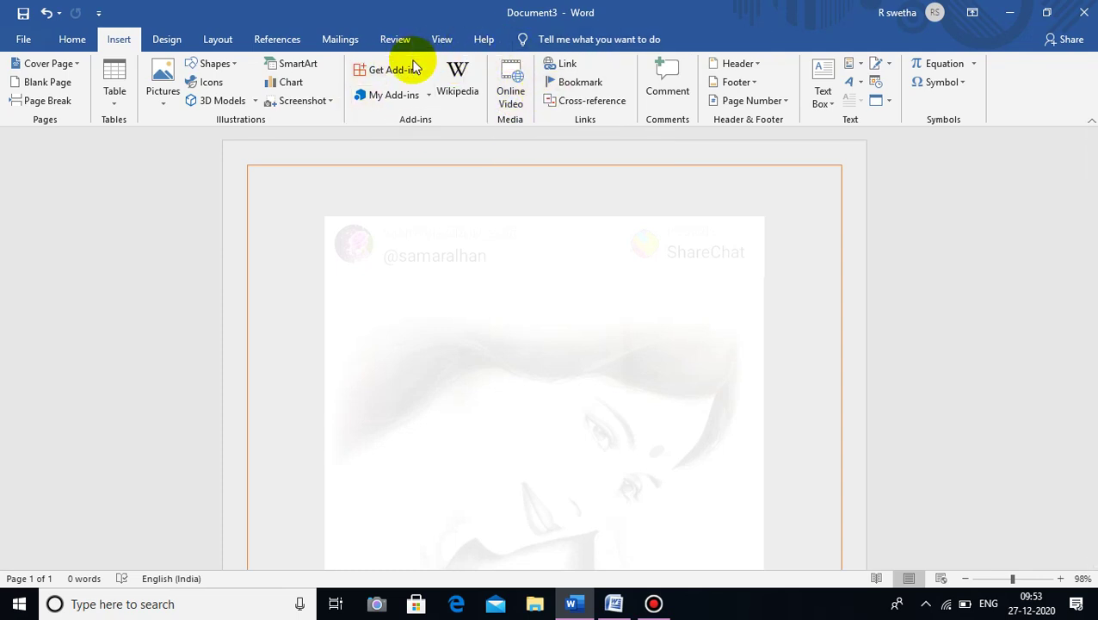
left_click(216, 41)
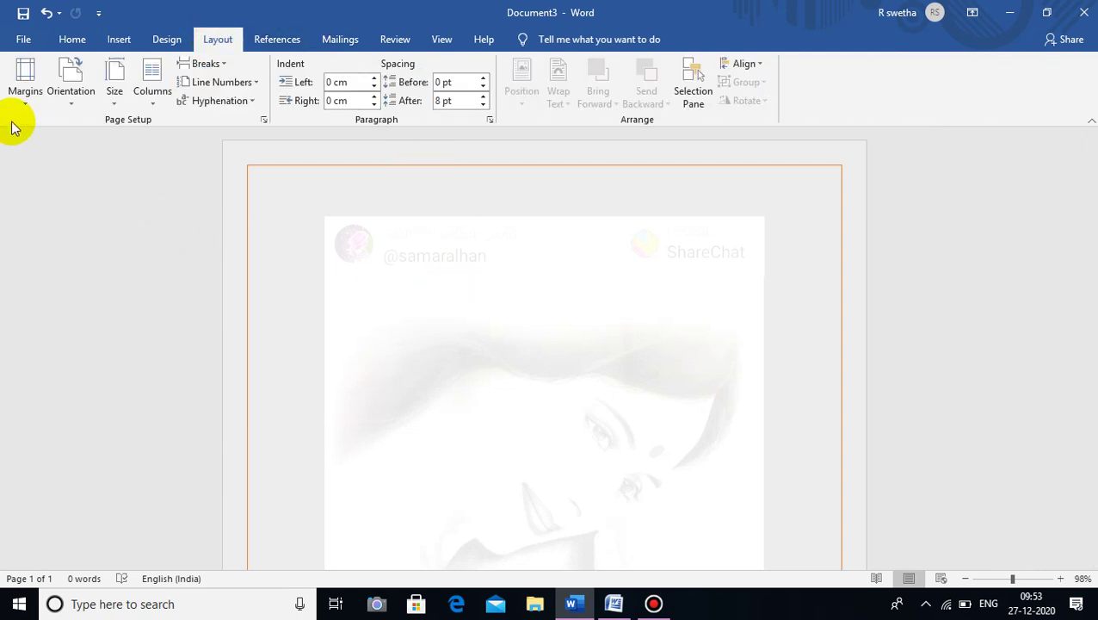
left_click(614, 603)
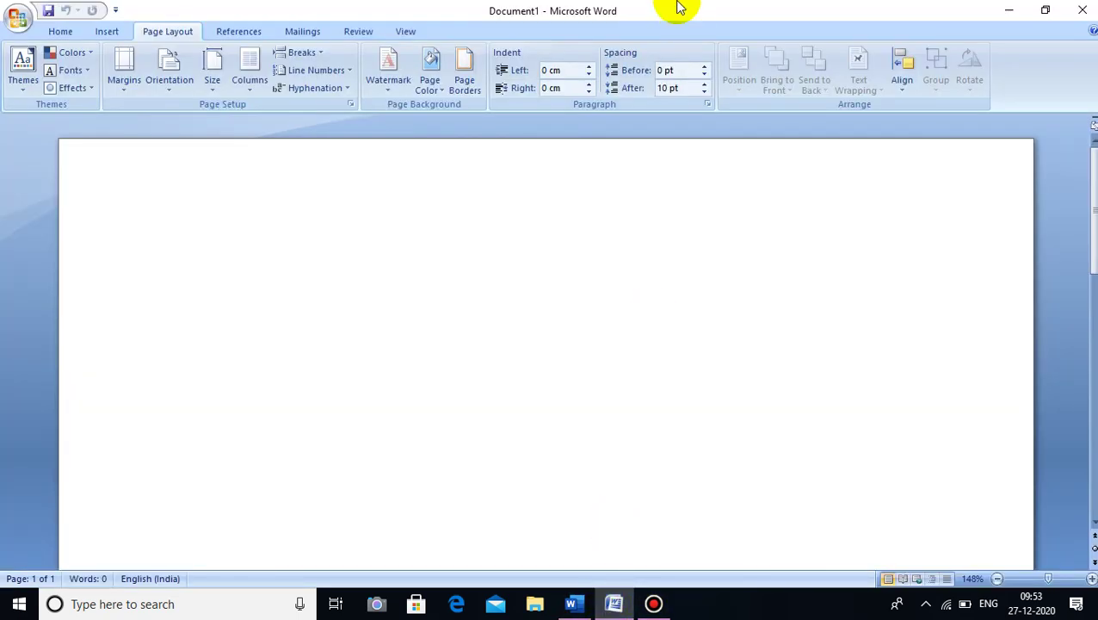
Step: Re-maximize the Word window and type the test text 'gfhfghjgfhgfhjgf'
left_click(1045, 10)
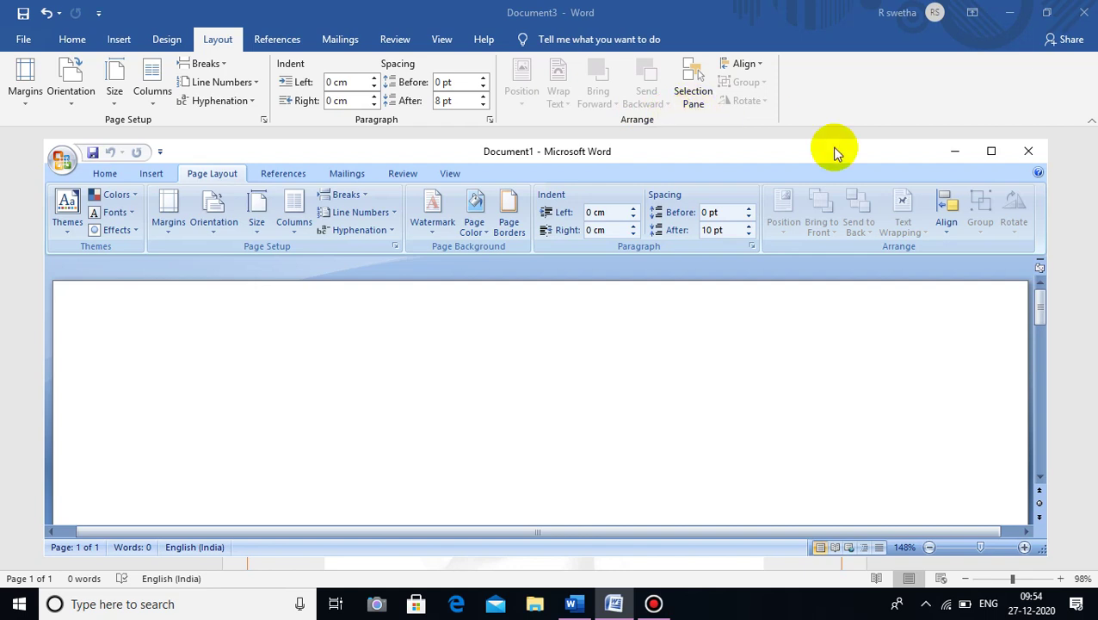
left_click(991, 153)
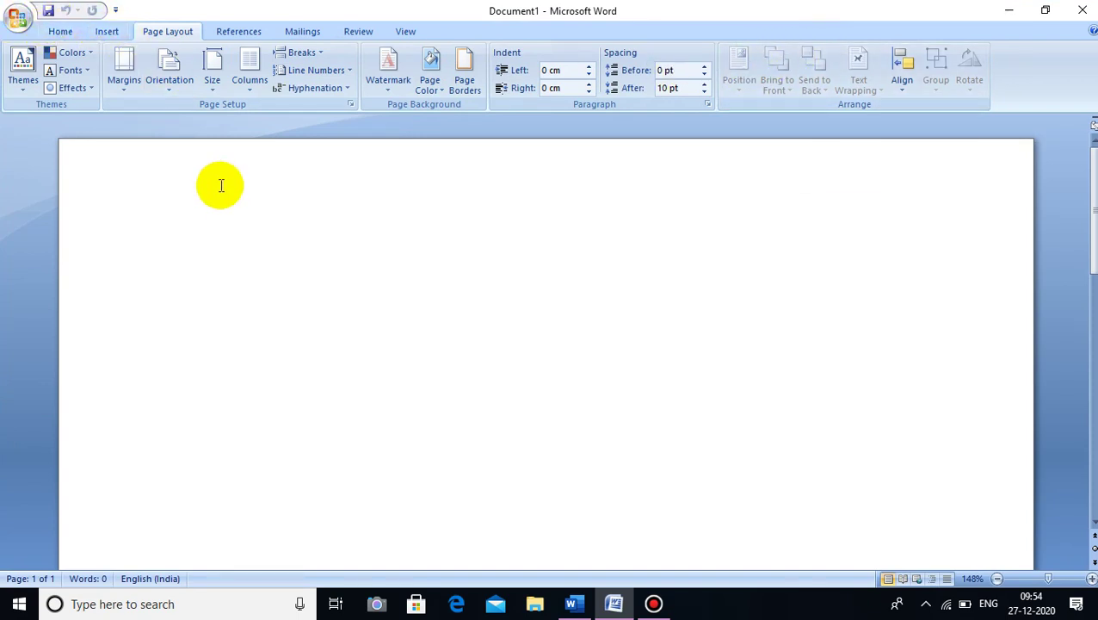
type("gfhfghjgfhgfhjgf")
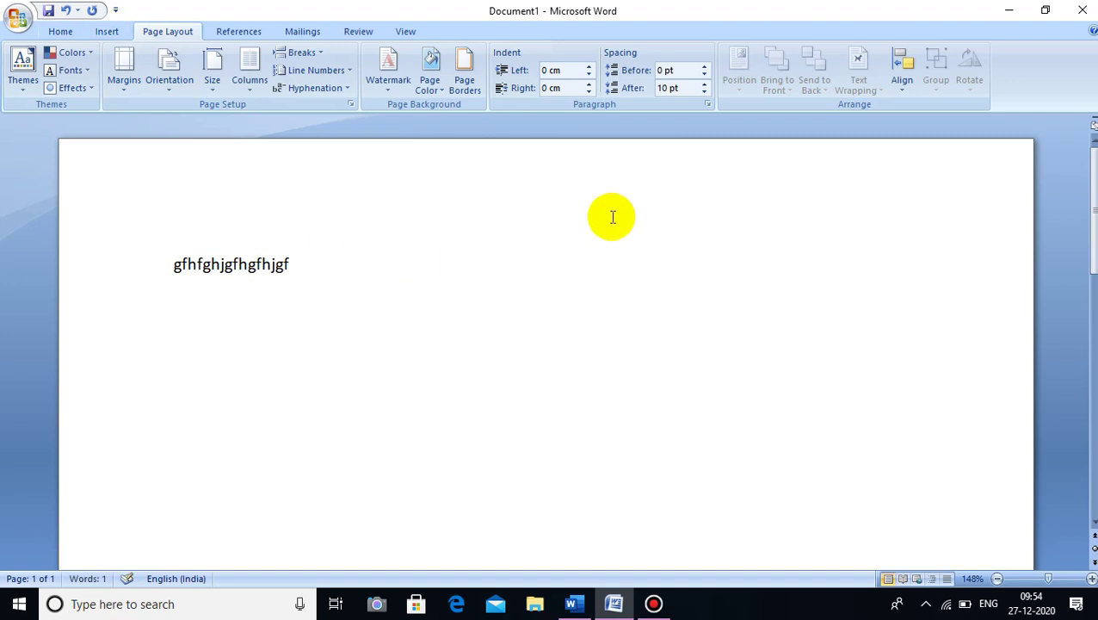
Step: Select the test text and undo it so the page is empty again
double_click(205, 255)
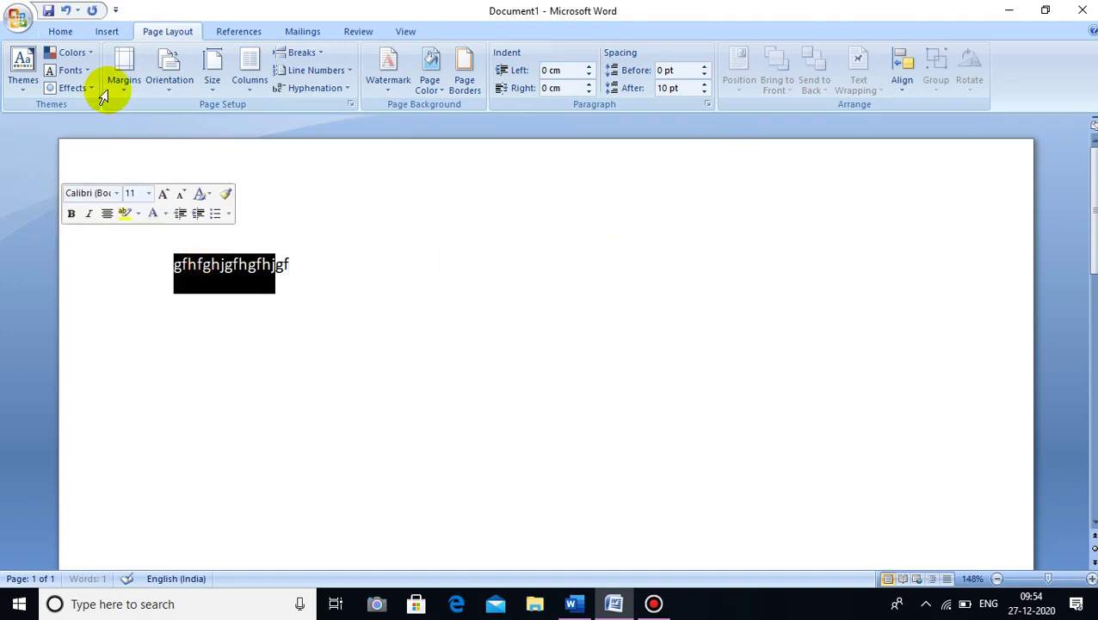
left_click_drag(328, 268, 137, 268)
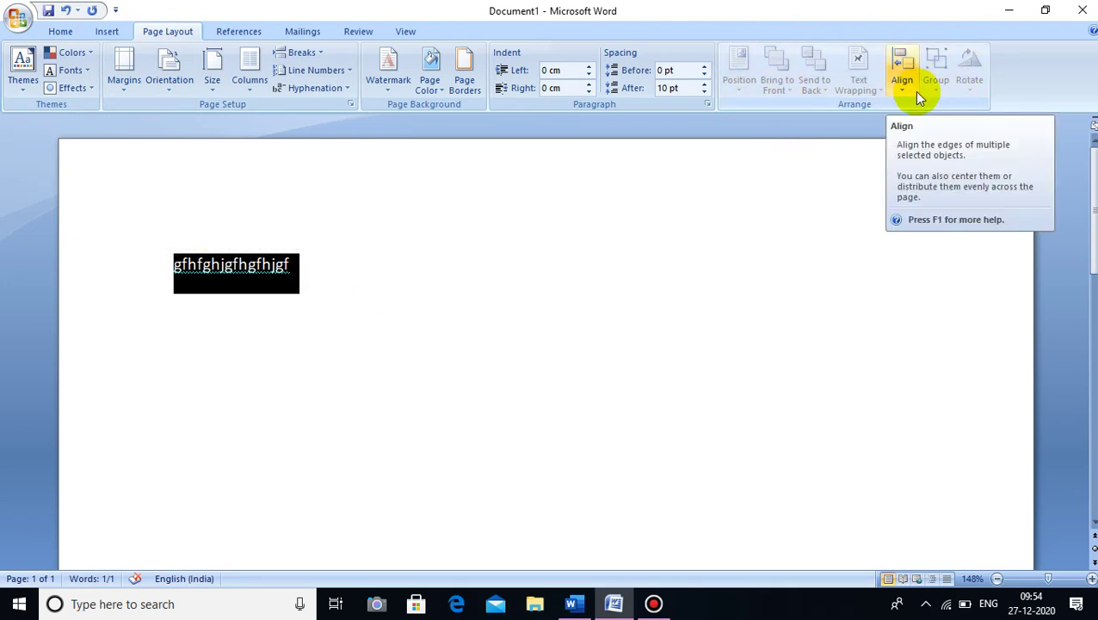
key("ctrl+z")
key("ctrl+z")
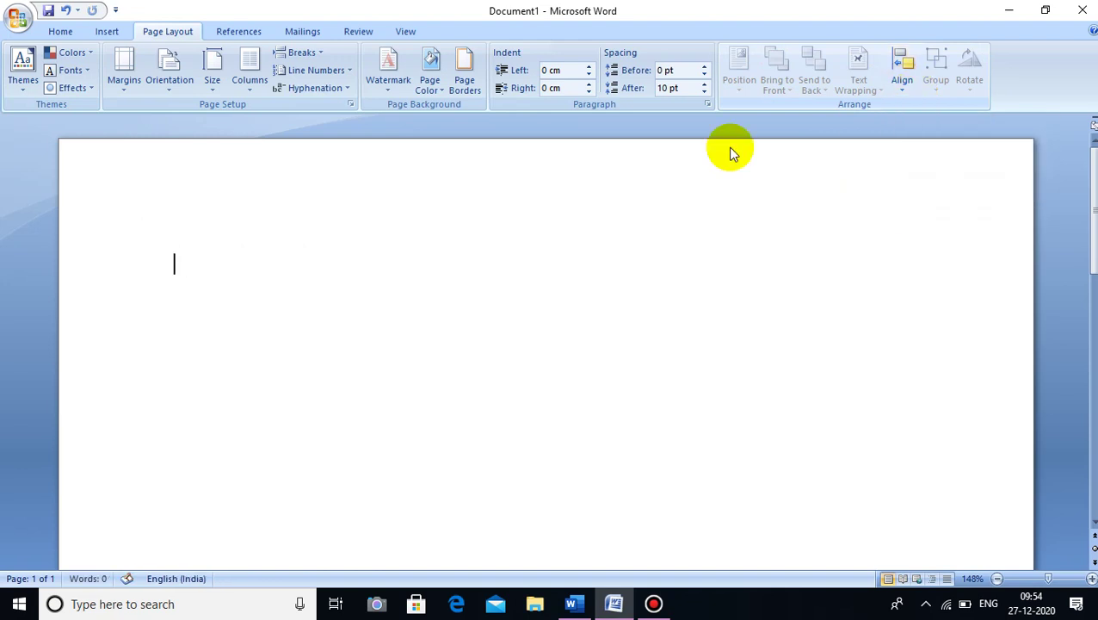
left_click(105, 32)
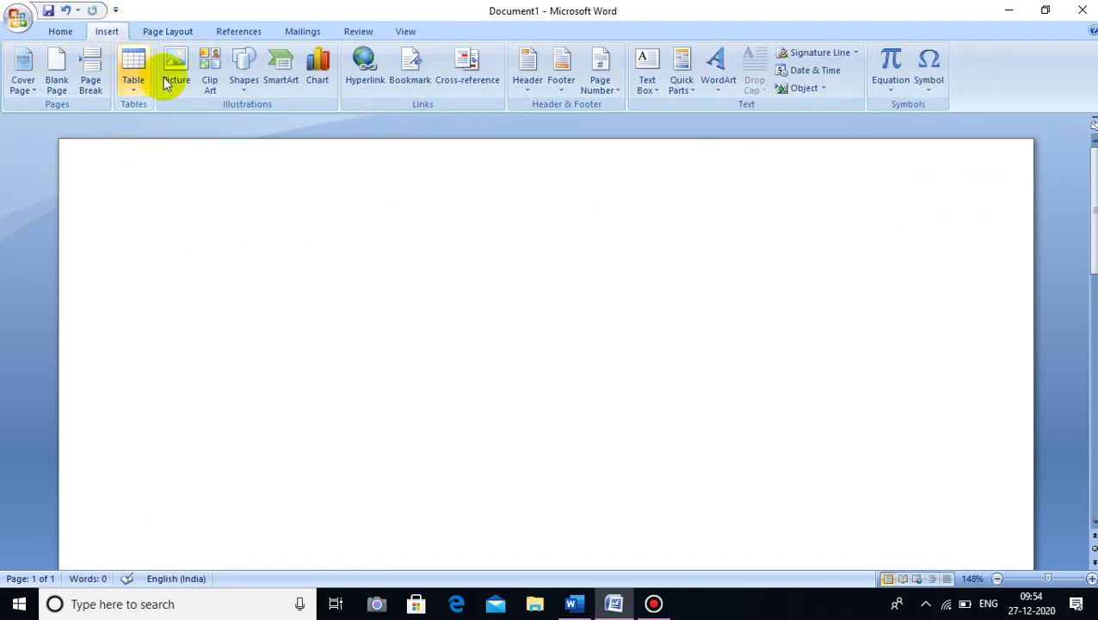
Step: Draw a rectangle and an oval overlapping its right edge
left_click(245, 76)
left_click(286, 125)
left_click_drag(184, 232, 438, 446)
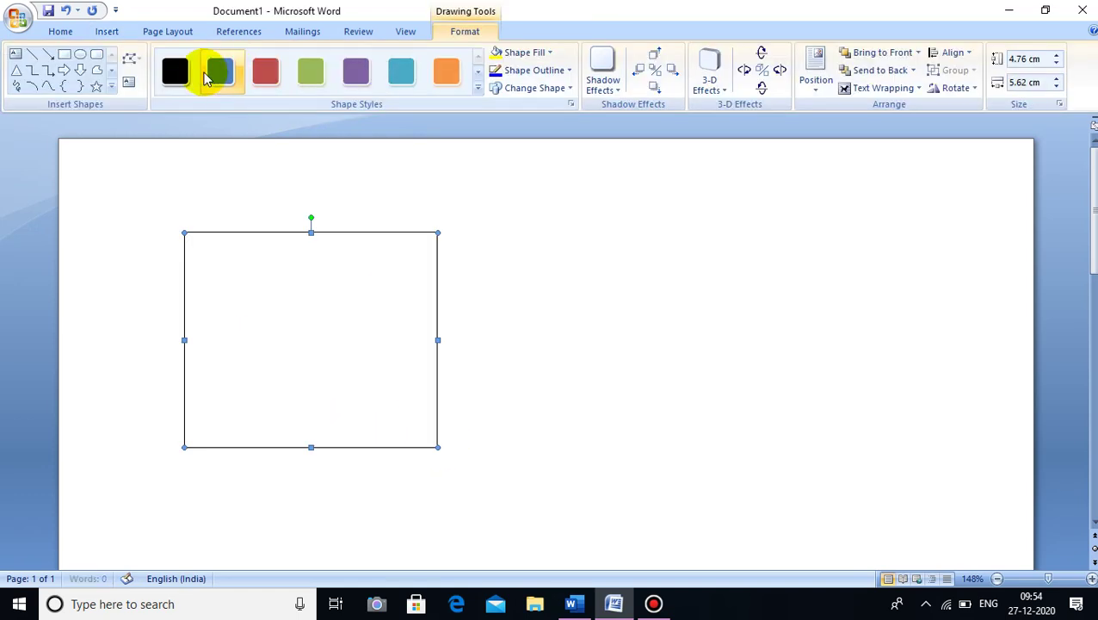
left_click(80, 56)
left_click_drag(376, 282, 542, 422)
left_click_drag(510, 373, 500, 357)
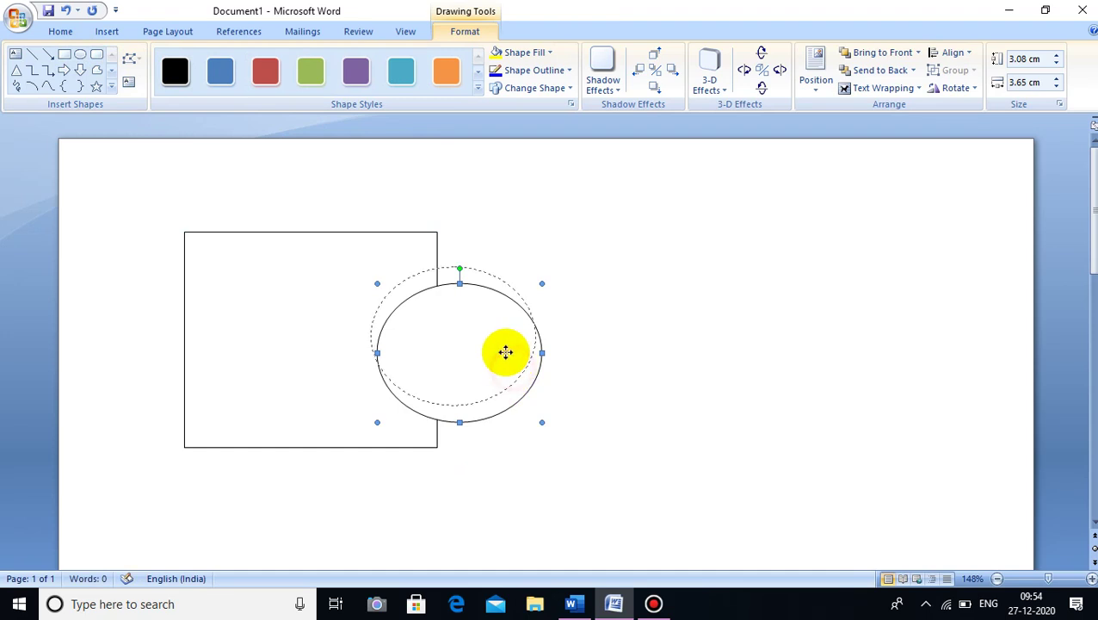
Step: Give the oval an orange shape style and the rectangle a purple style
left_click(446, 73)
left_click(366, 237)
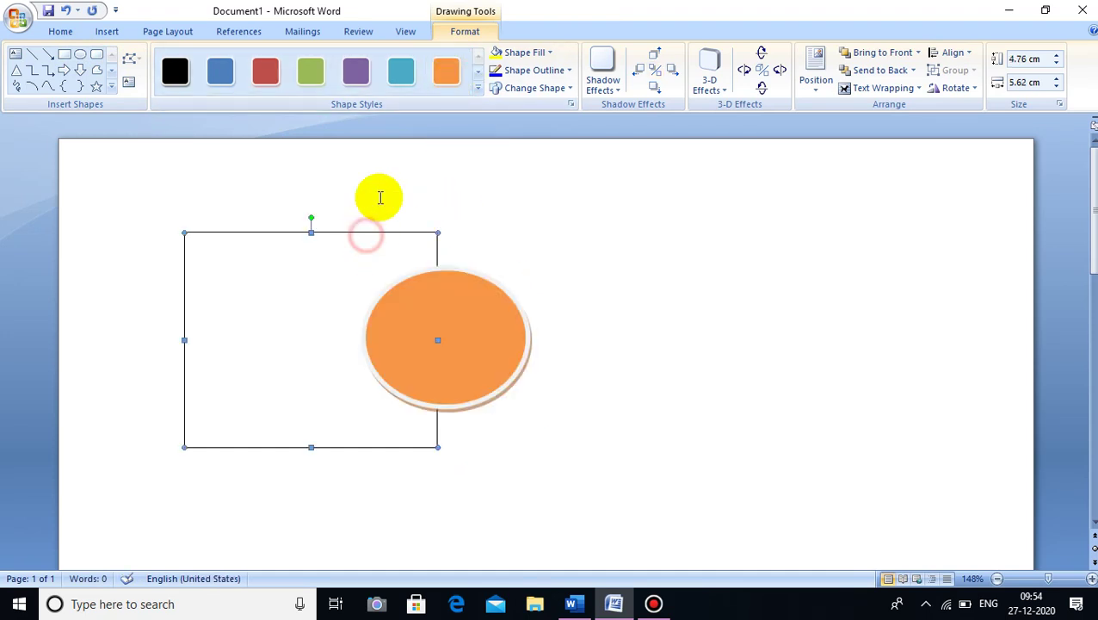
left_click(356, 72)
left_click(566, 241)
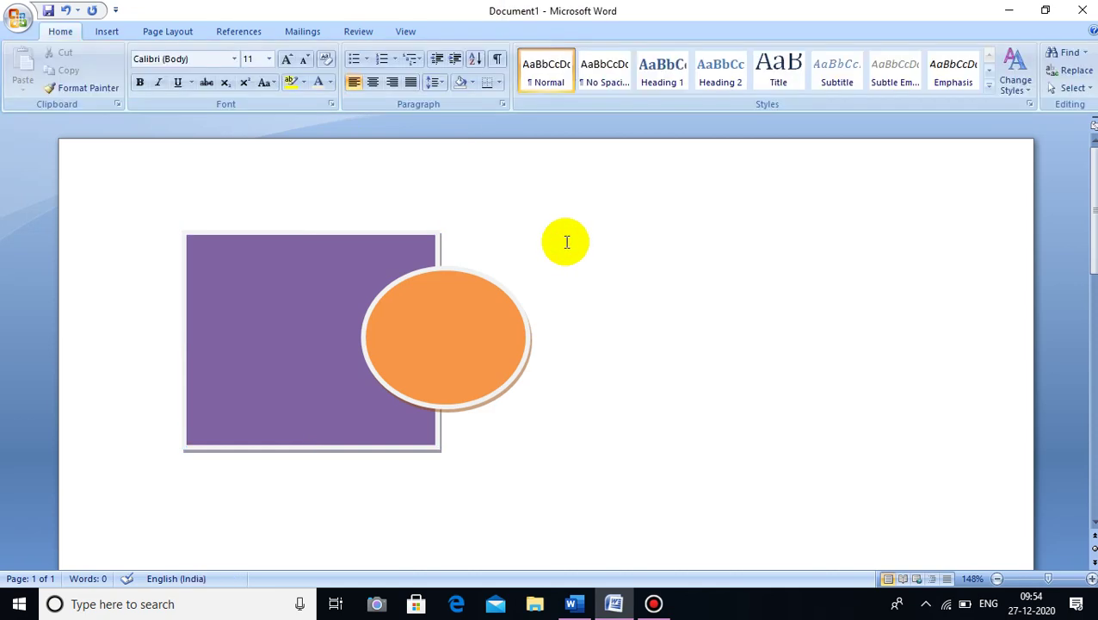
left_click(439, 303)
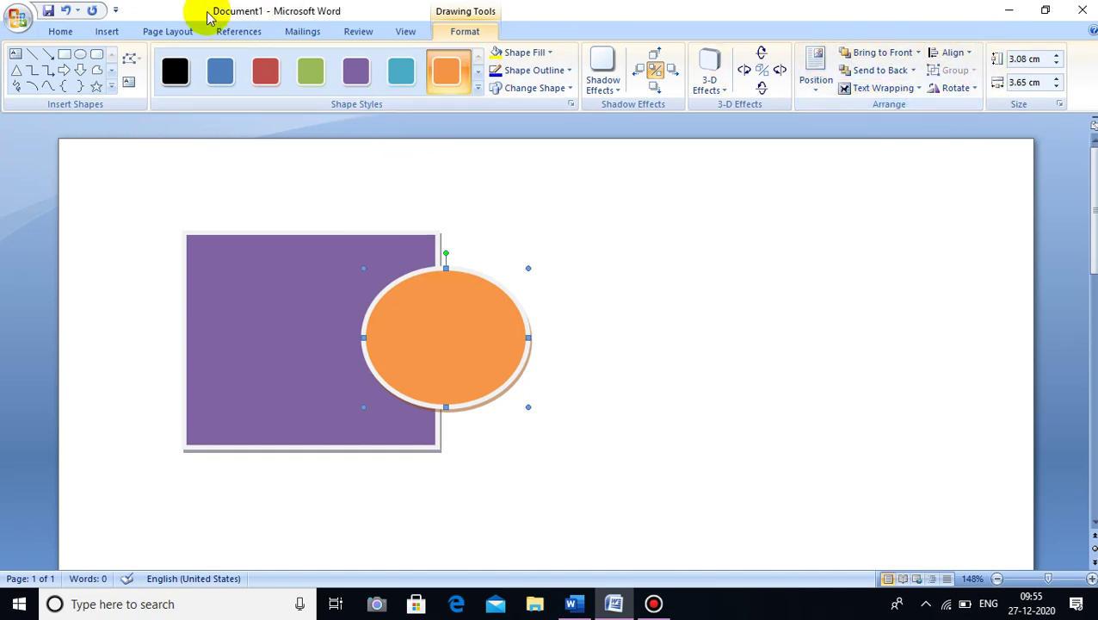
Step: Send the oval to the back, then bring it back to the front
left_click(153, 35)
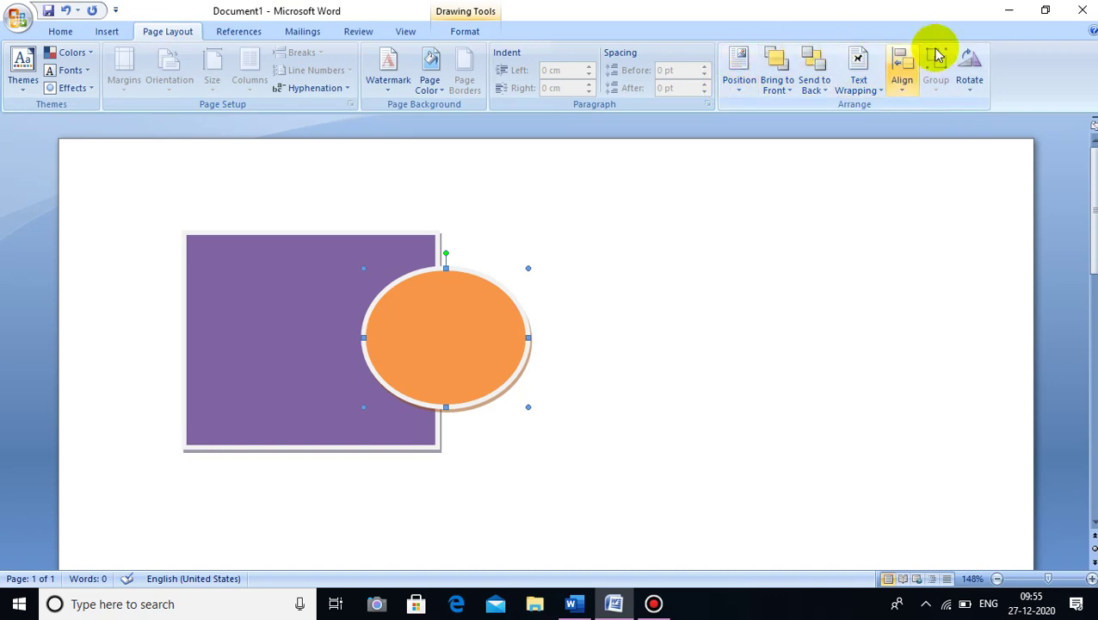
left_click(825, 91)
left_click(835, 107)
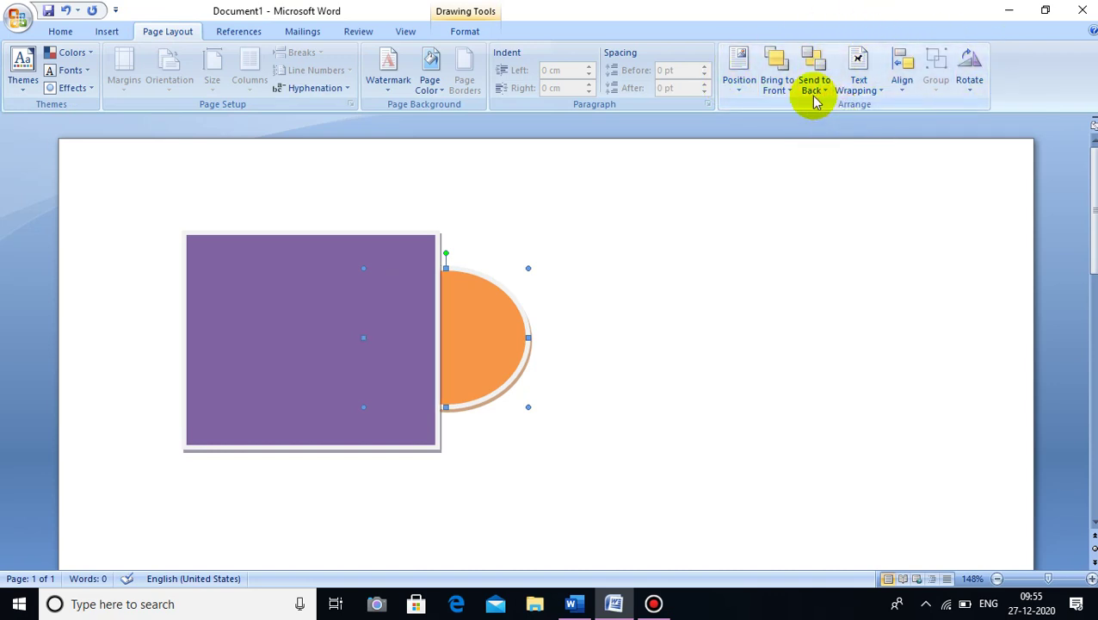
left_click(790, 90)
left_click(792, 105)
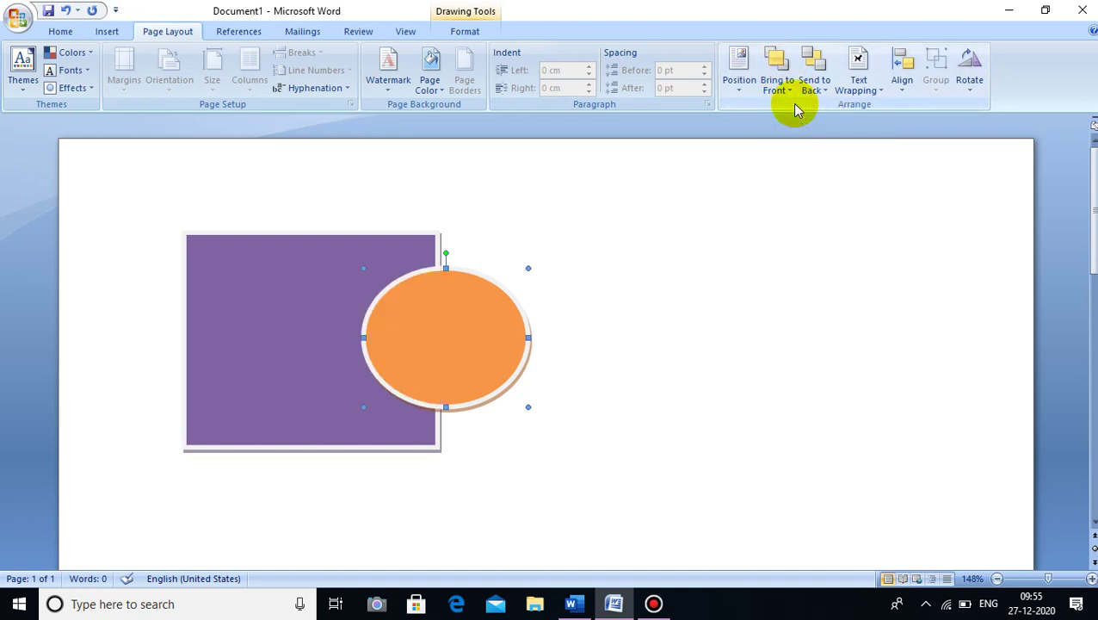
left_click(871, 95)
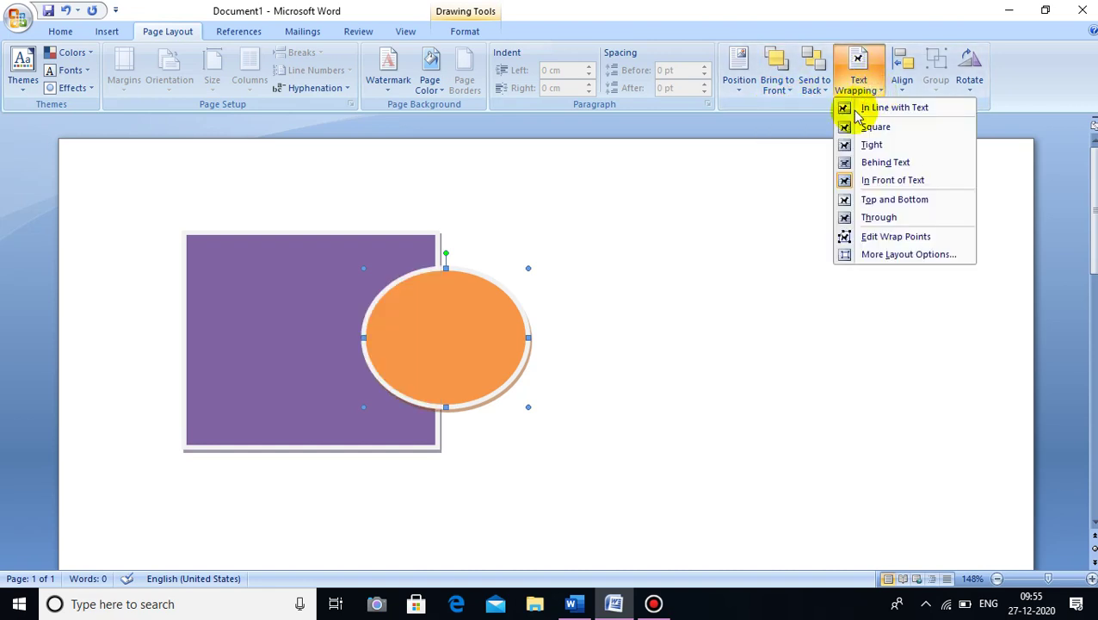
left_click(421, 318)
right_click(437, 302)
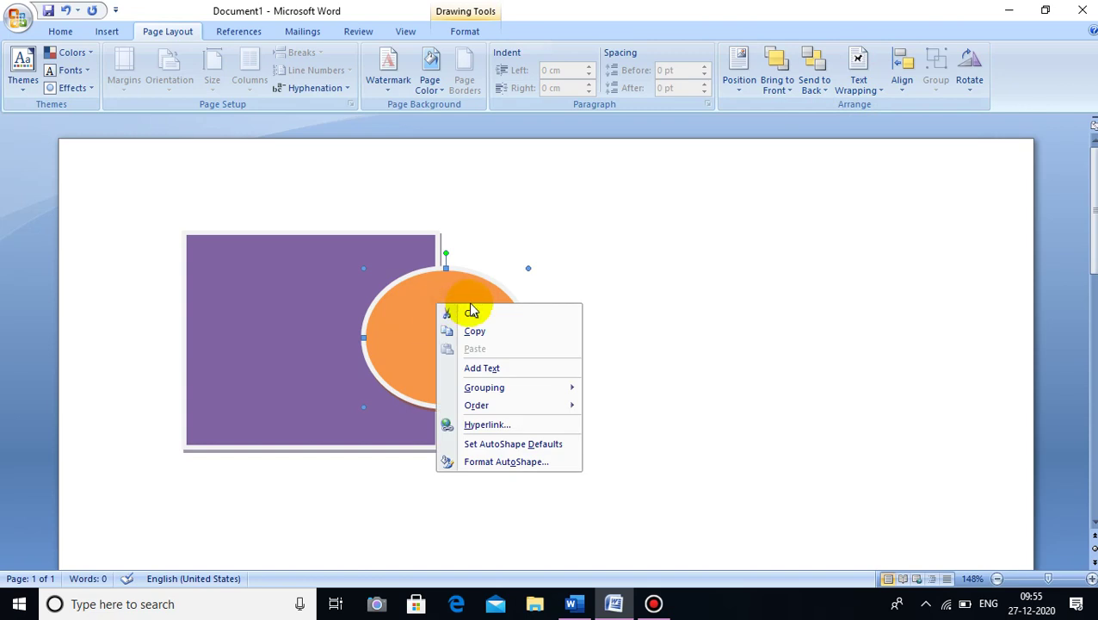
left_click(559, 255)
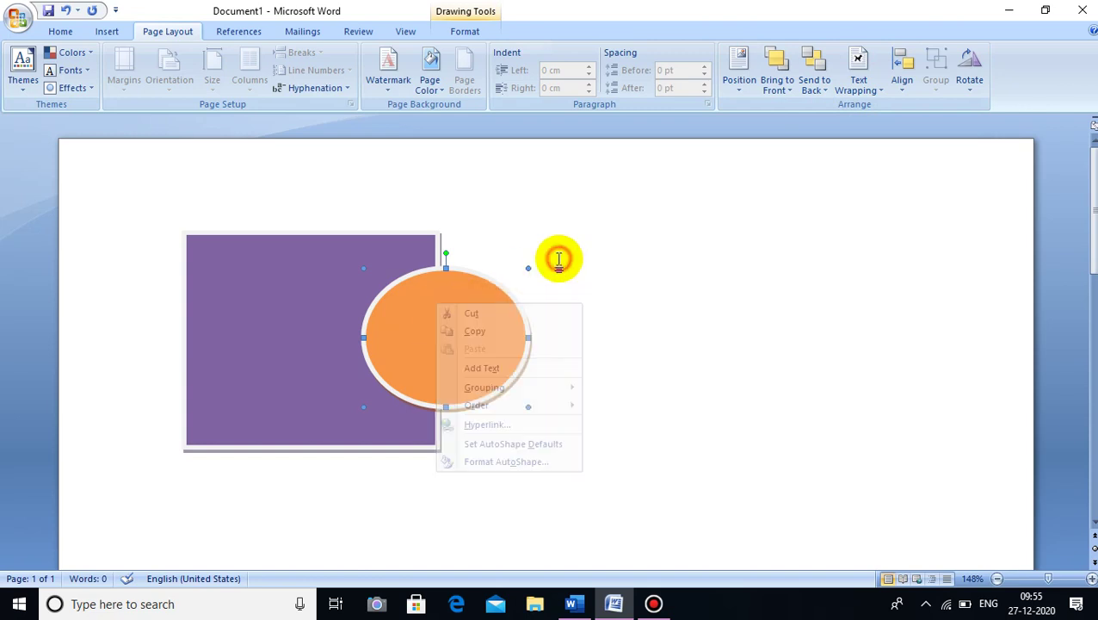
Step: Align the oval to the left margin, then to the bottom margin
left_click(747, 91)
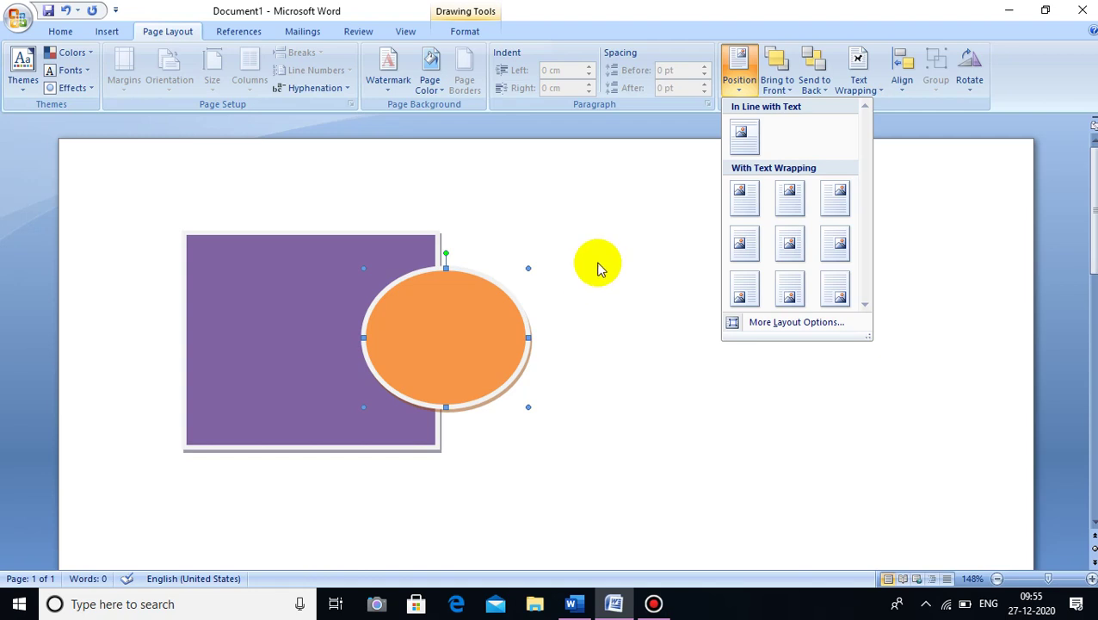
left_click(899, 76)
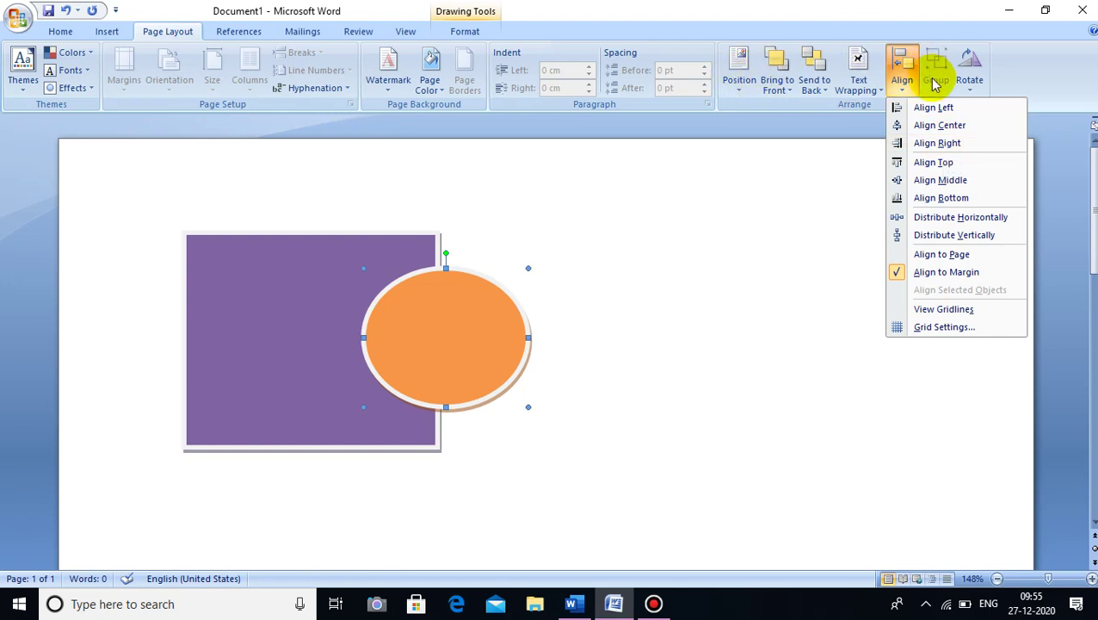
left_click(928, 106)
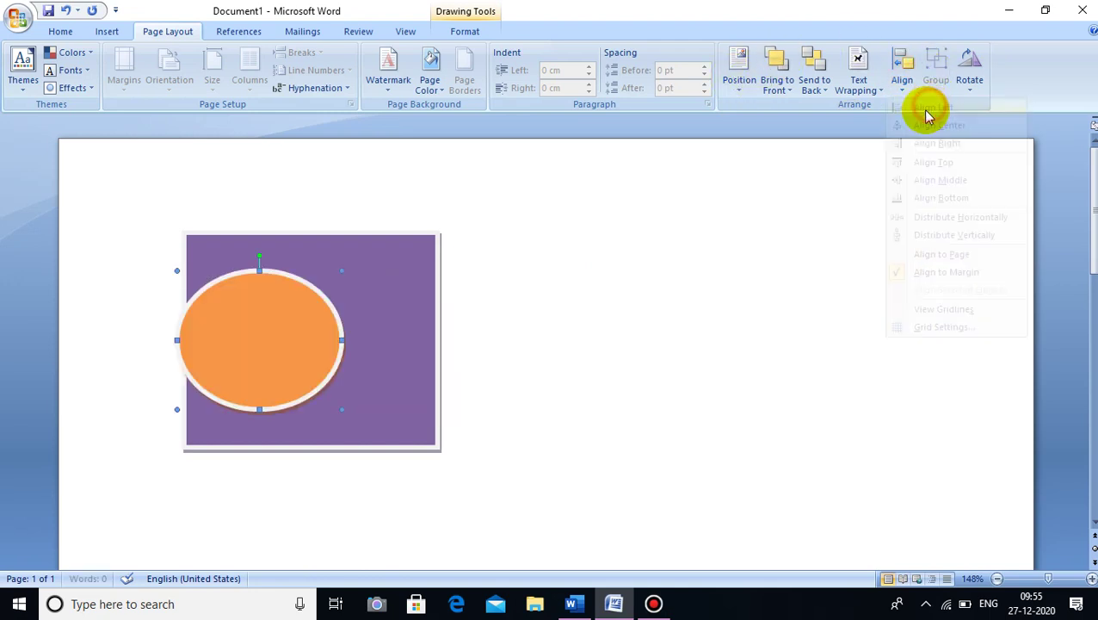
left_click(737, 86)
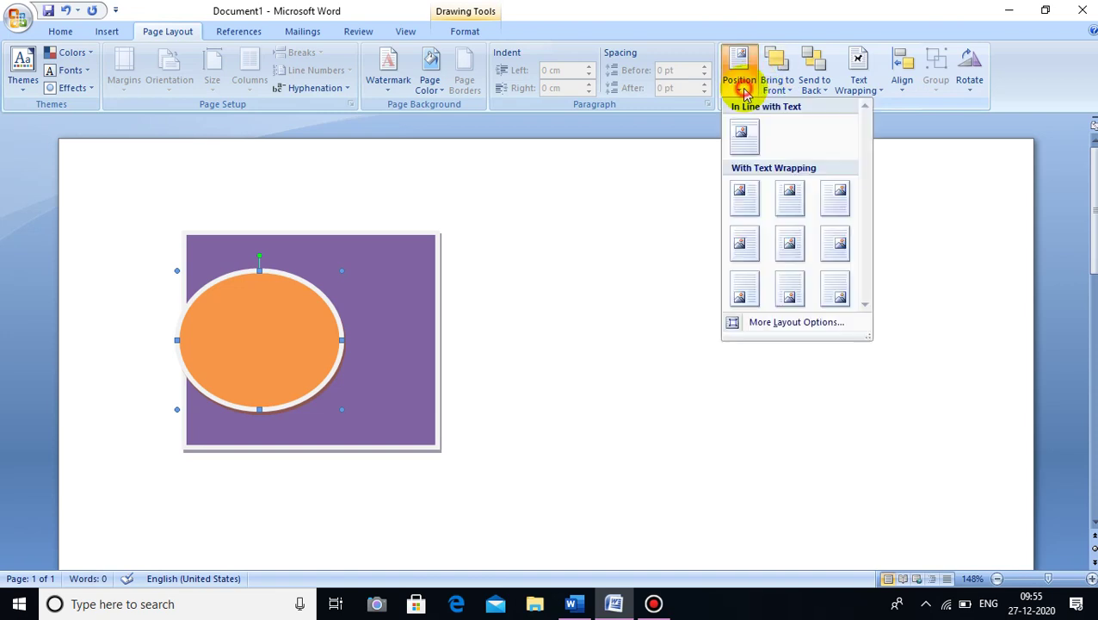
left_click(904, 81)
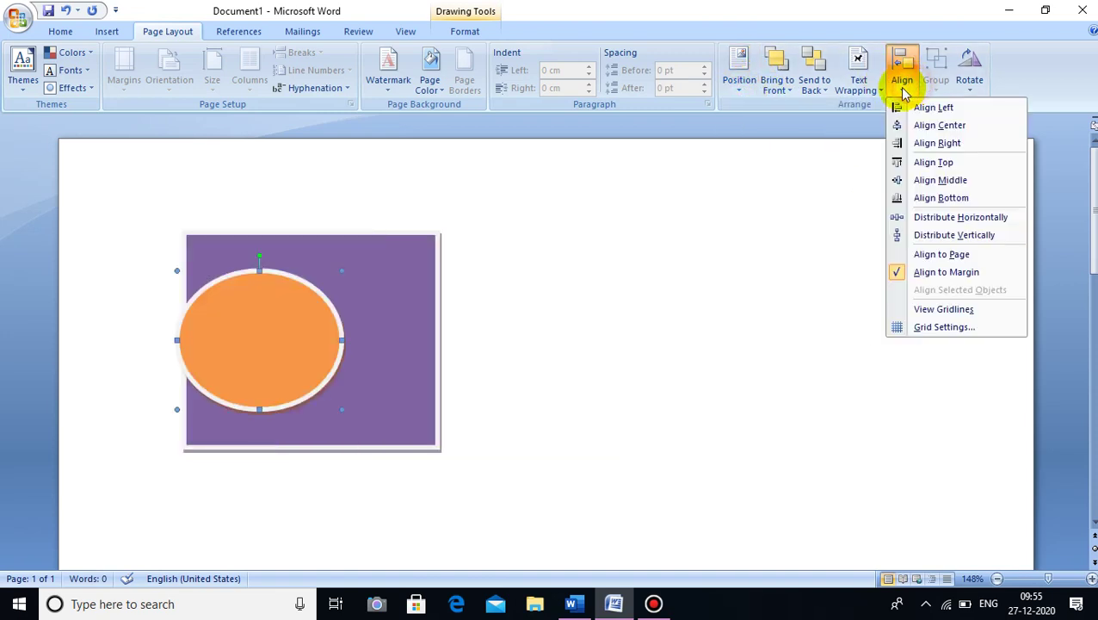
left_click(952, 198)
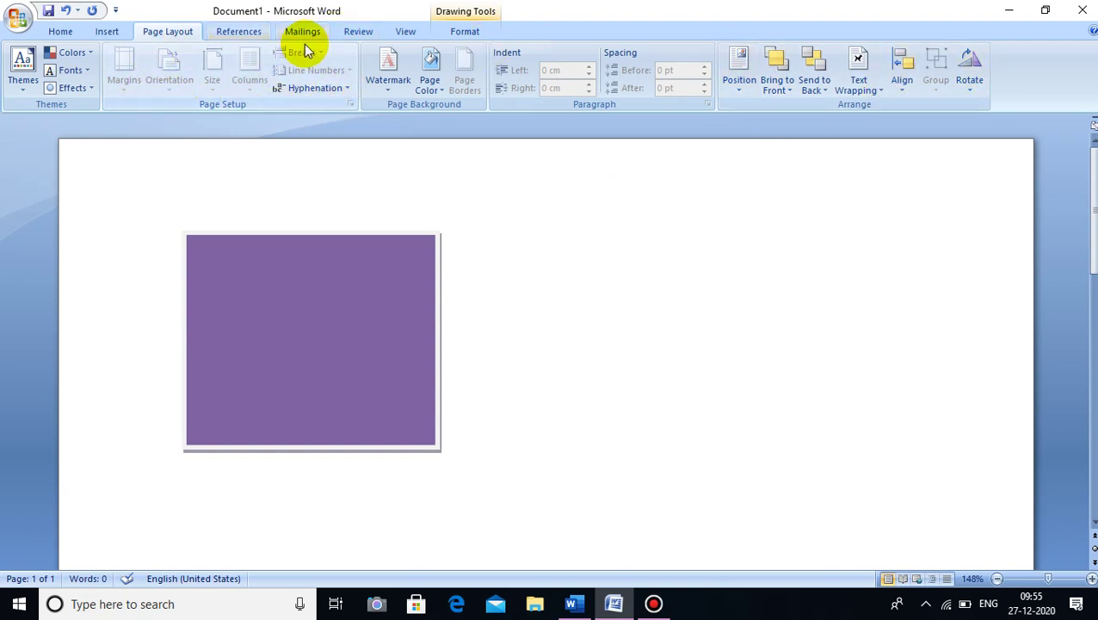
left_click(517, 161)
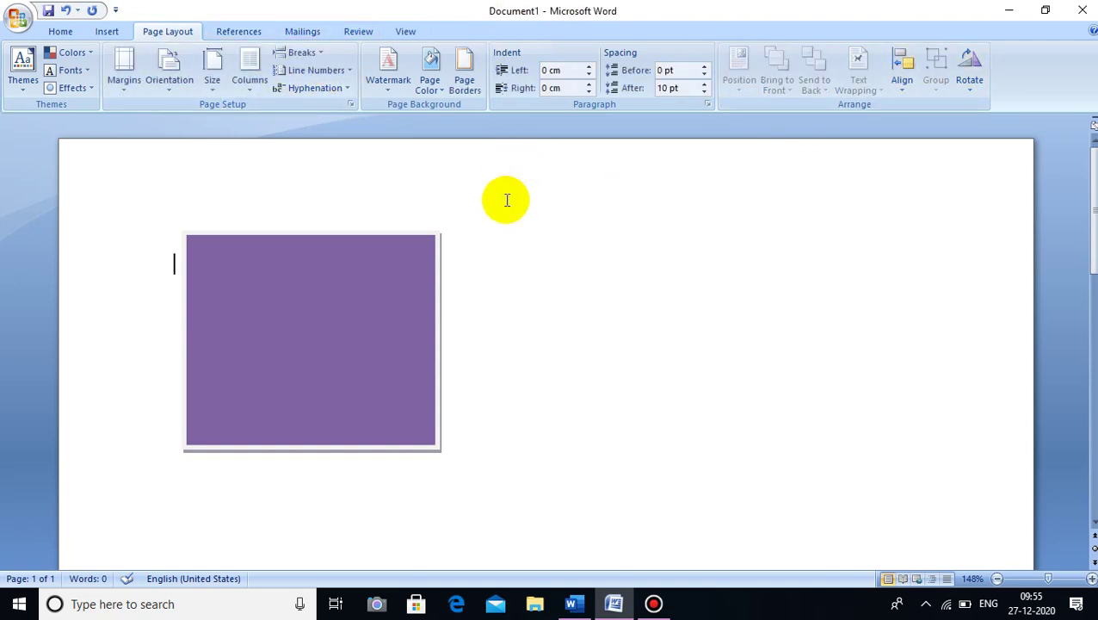
Step: Try the Office 2003 Default, Normal and Narrow margin presets
left_click(668, 238)
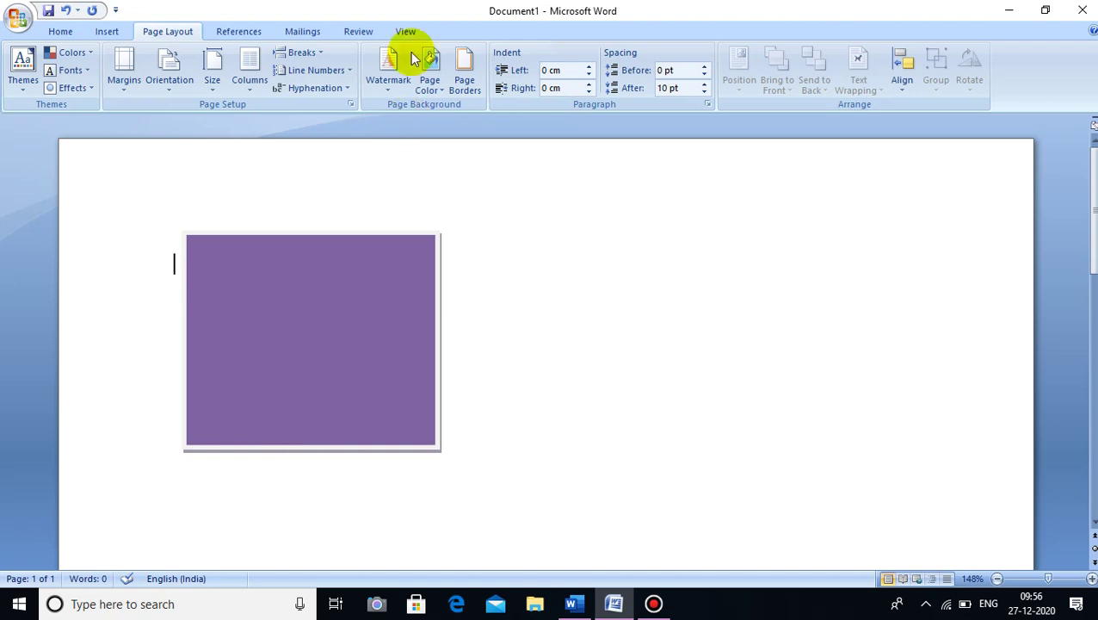
left_click(130, 90)
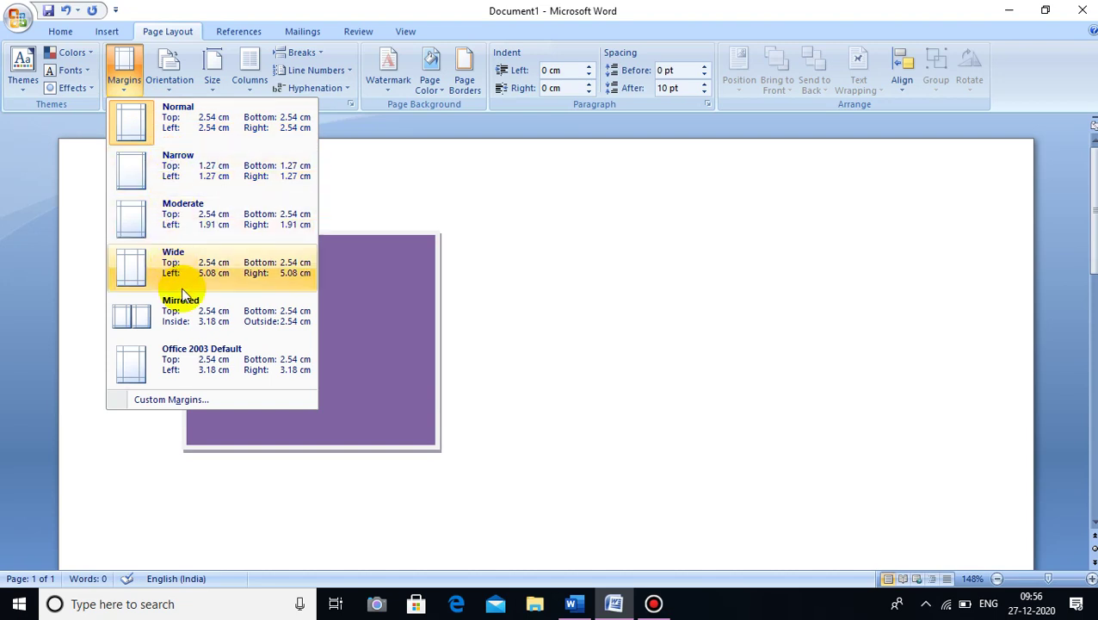
left_click(214, 363)
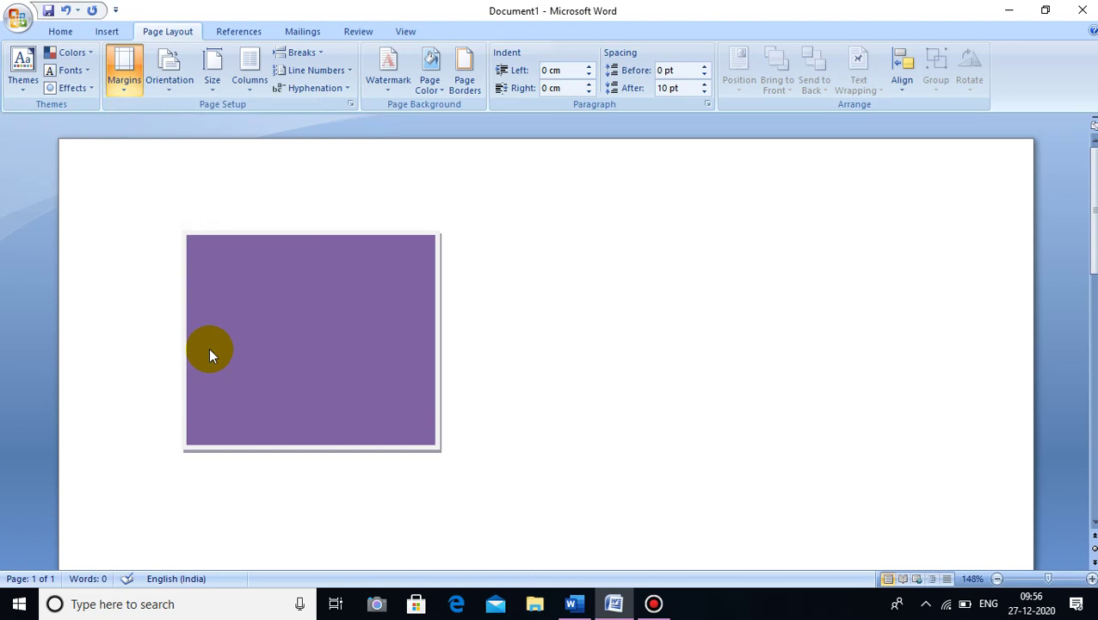
left_click(137, 88)
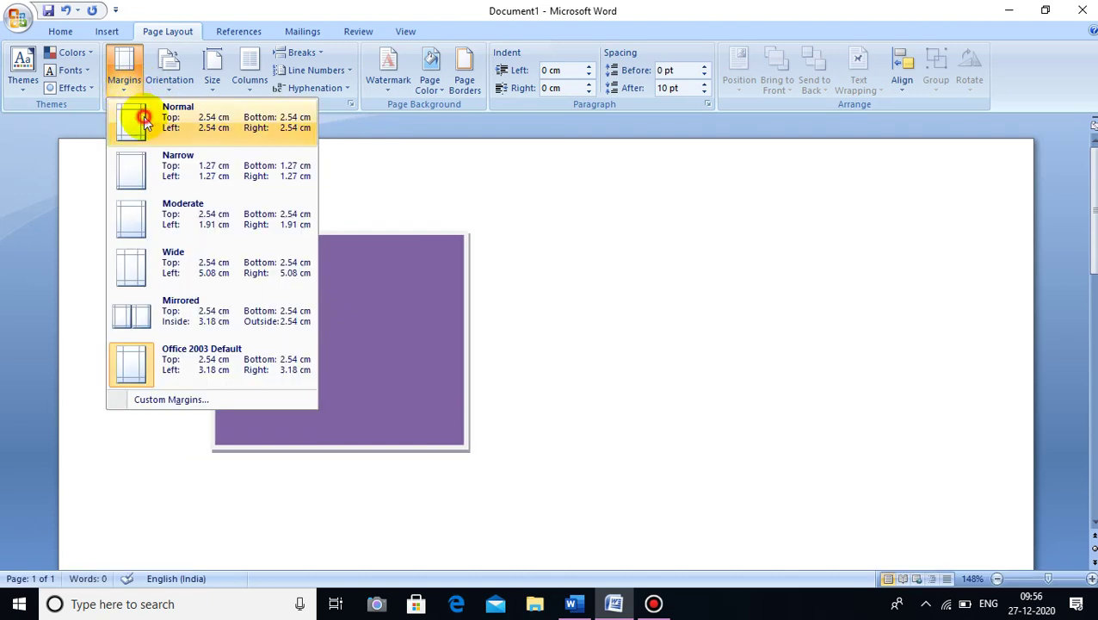
left_click(143, 112)
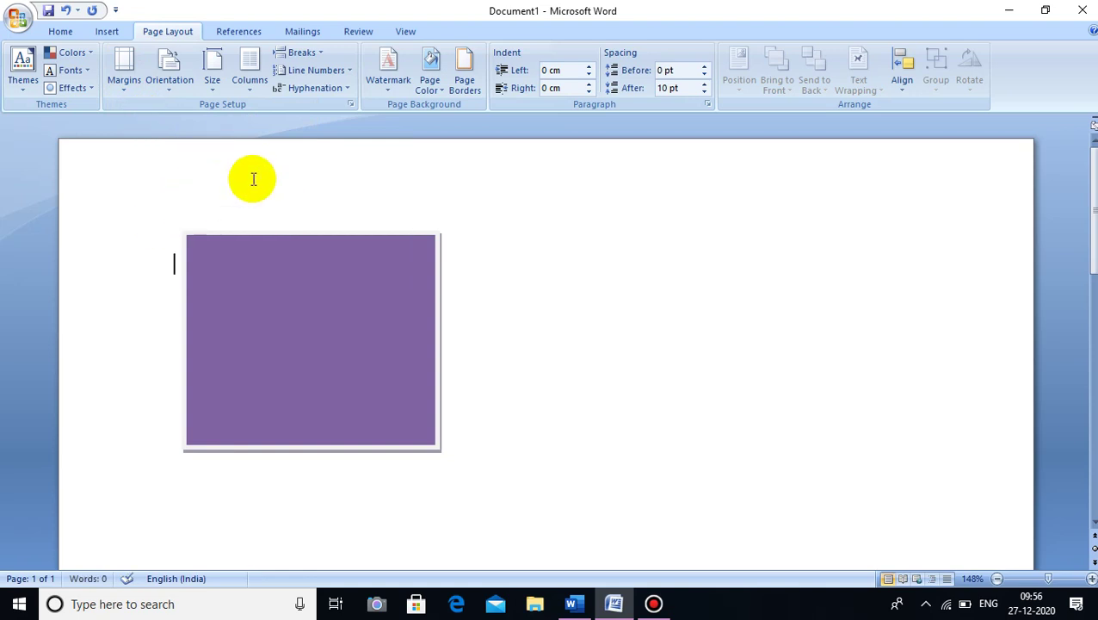
left_click(110, 81)
left_click(162, 169)
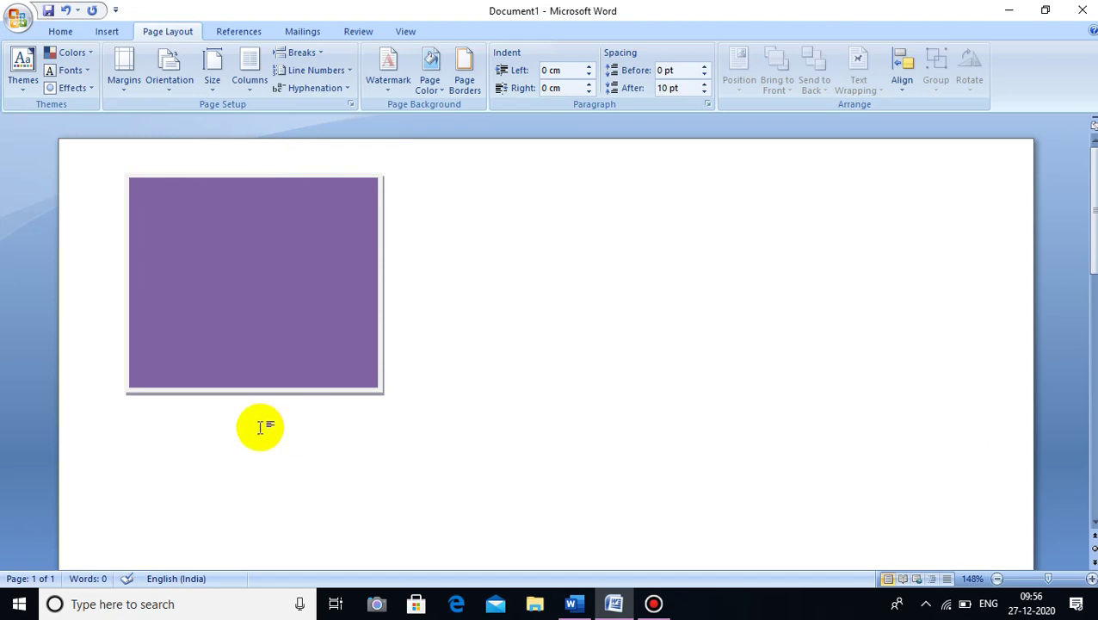
Step: Try Moderate and Normal margins, then settle on Narrow 1.27 cm margins
left_click(127, 80)
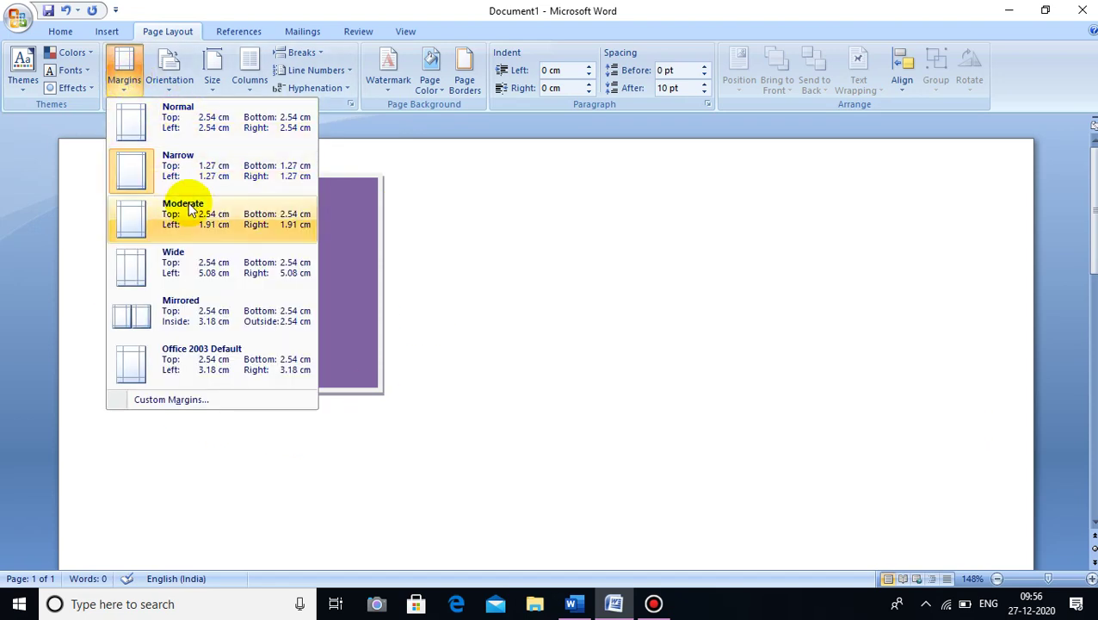
left_click(183, 208)
left_click(129, 93)
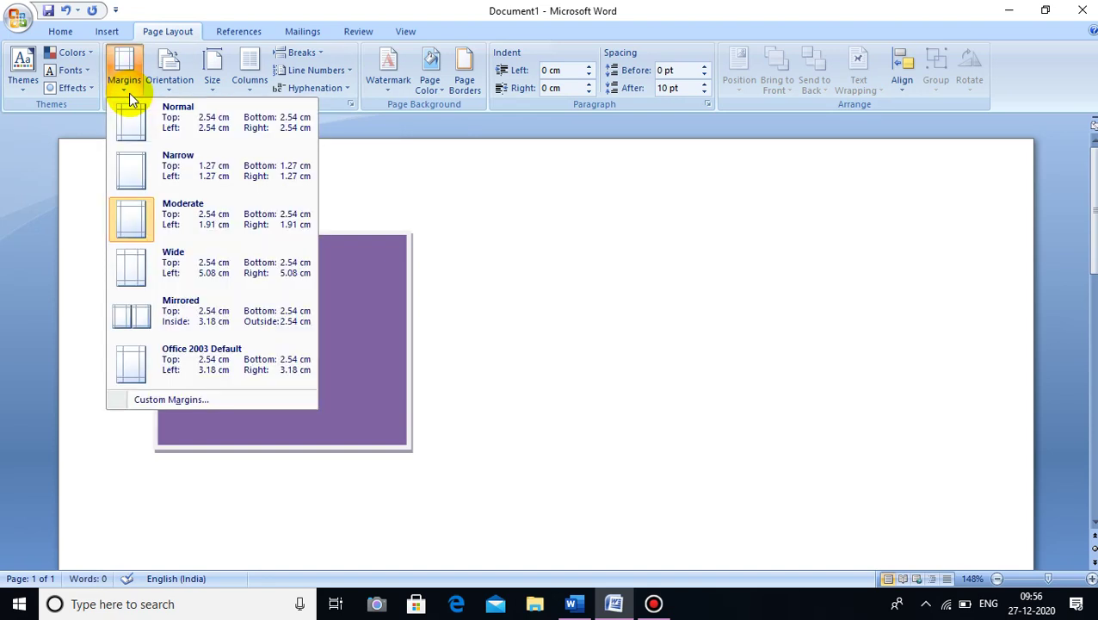
left_click(185, 127)
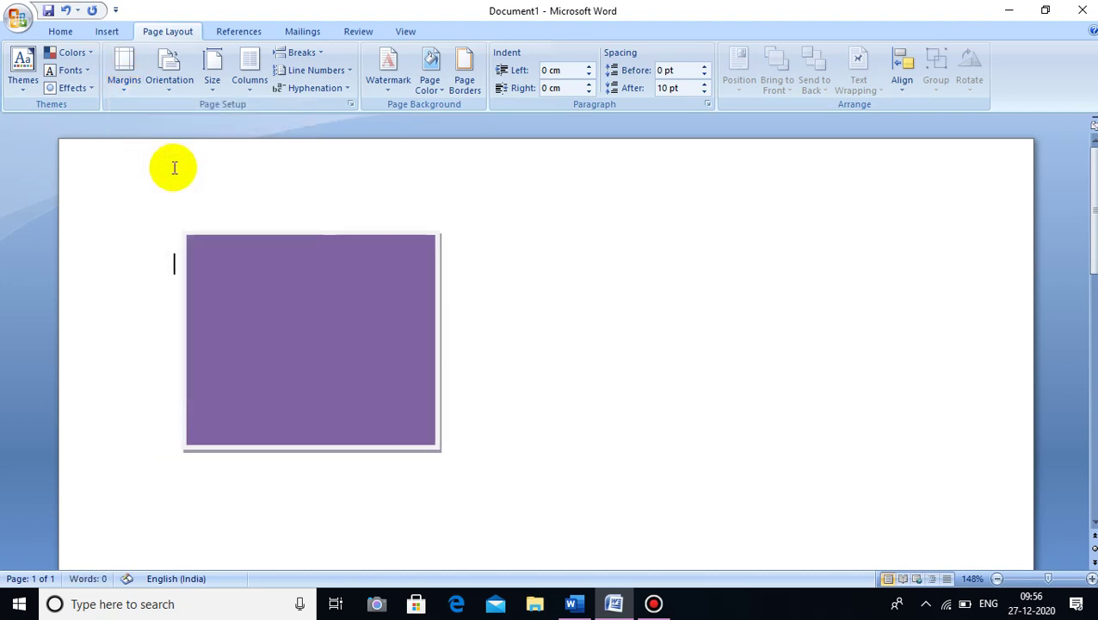
left_click(112, 90)
left_click(124, 155)
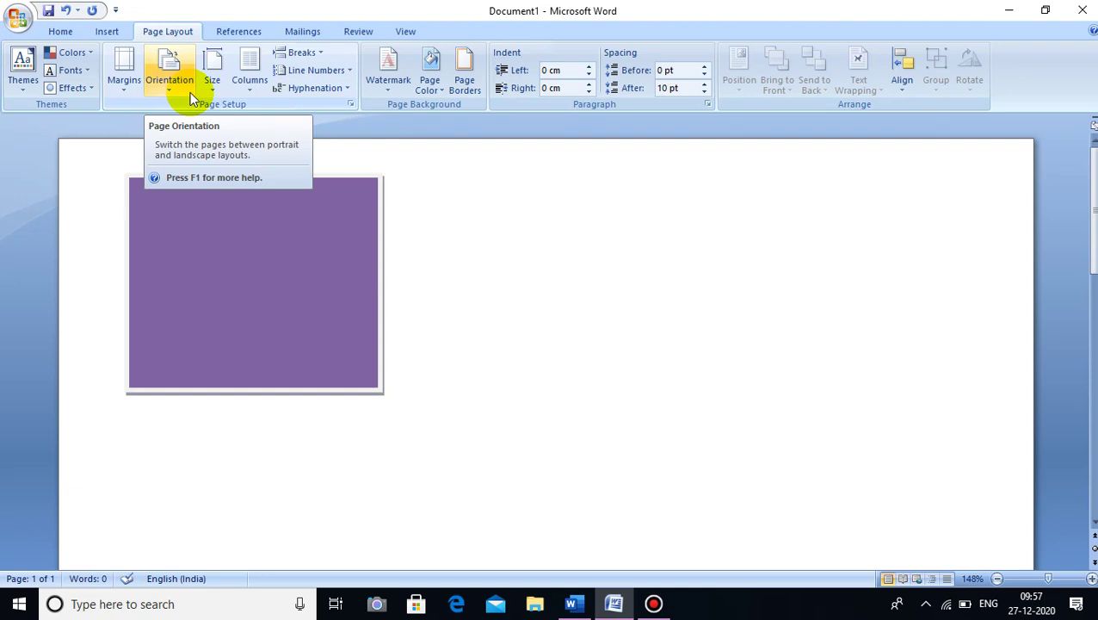
Step: Switch the page to landscape orientation and scroll back to the top
left_click(189, 92)
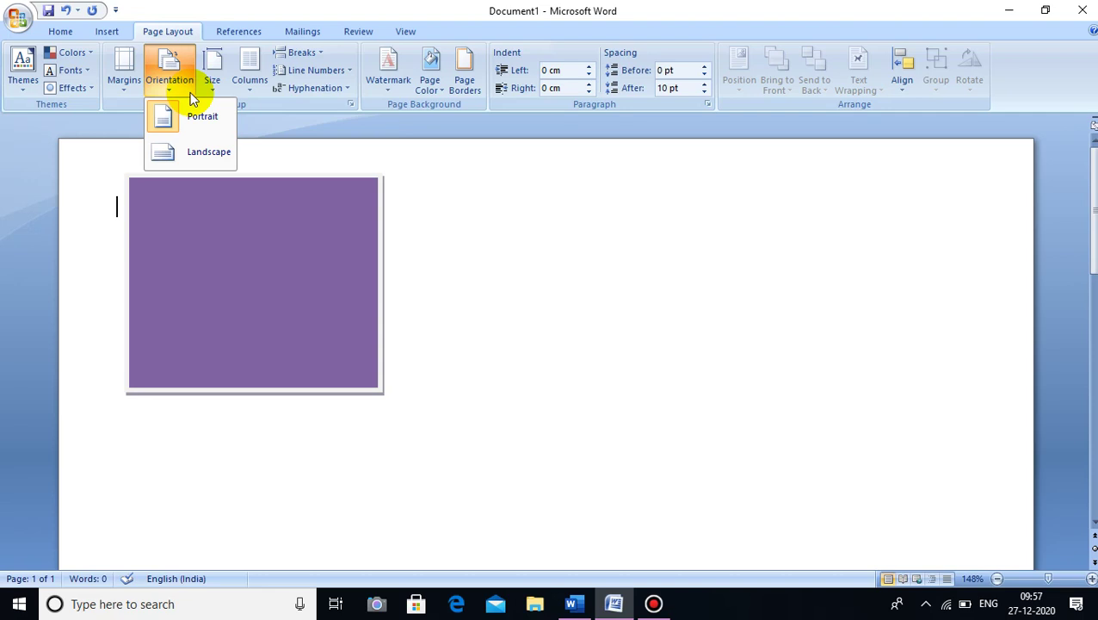
left_click(204, 155)
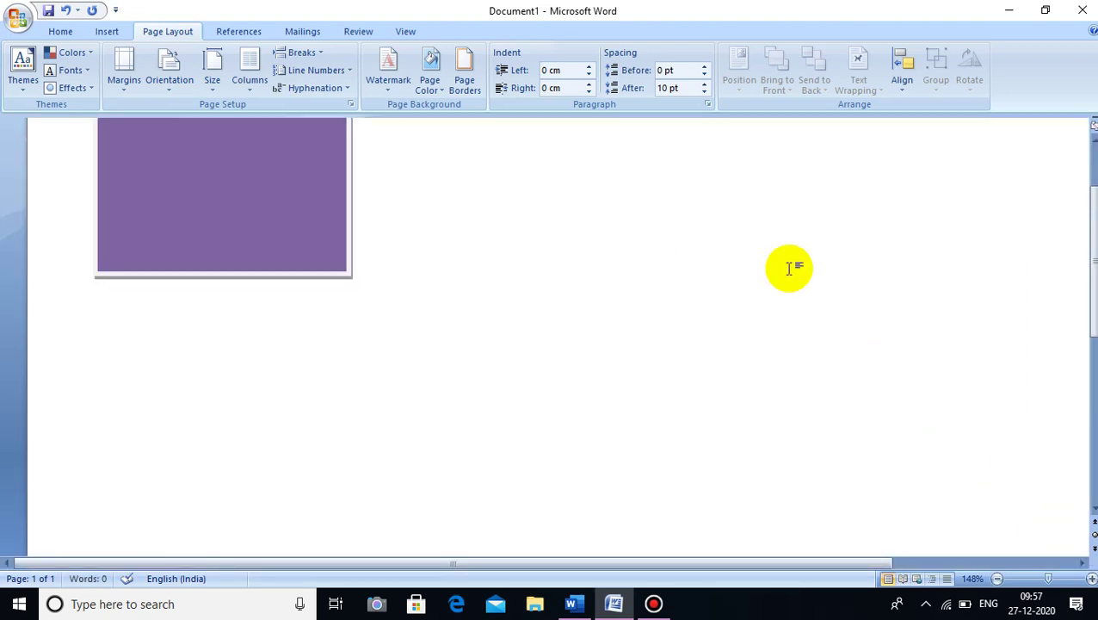
scroll(787, 268, "down", 3)
scroll(788, 269, "up", 3)
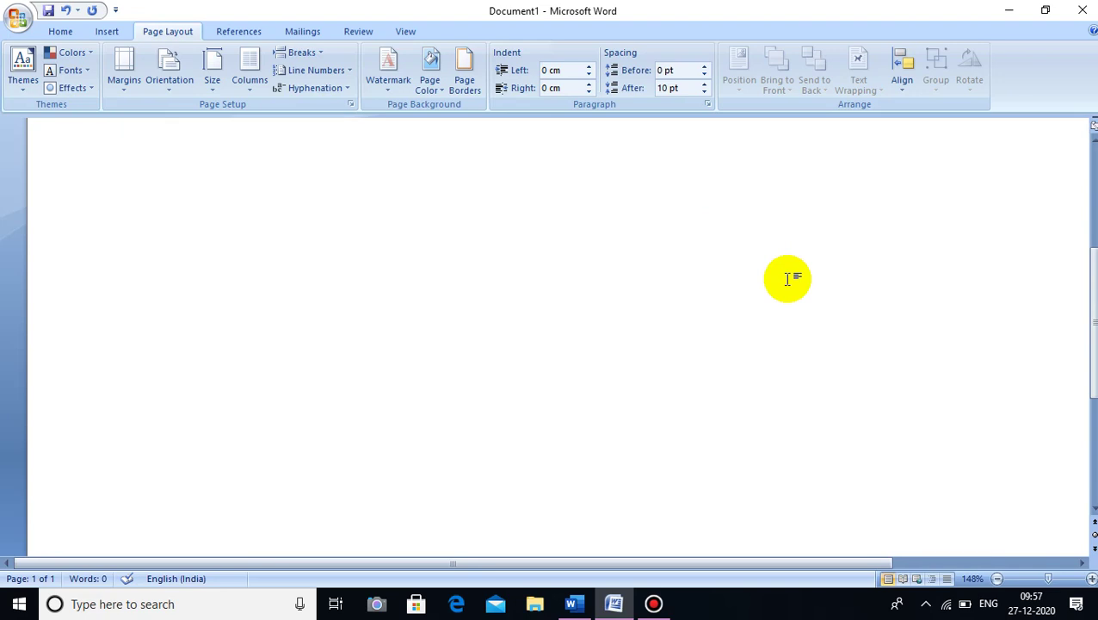
scroll(788, 276, "up", 2)
scroll(788, 277, "up", 2)
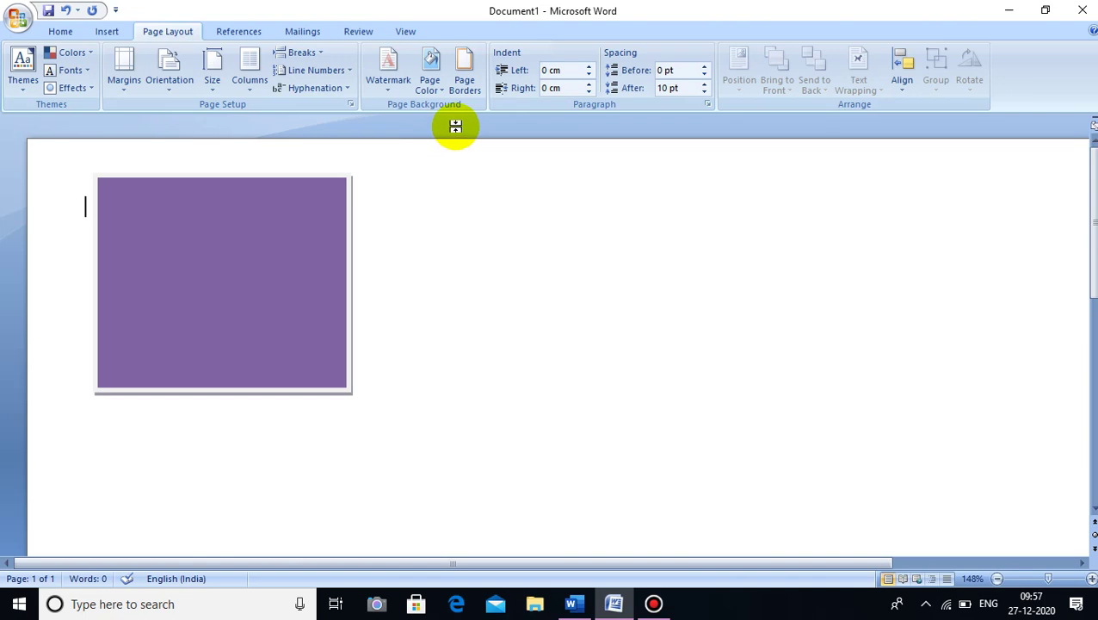
Step: Set the paper size to Legal (21.59 x 35.56 cm) after trying Letter, then zoom out
left_click(222, 95)
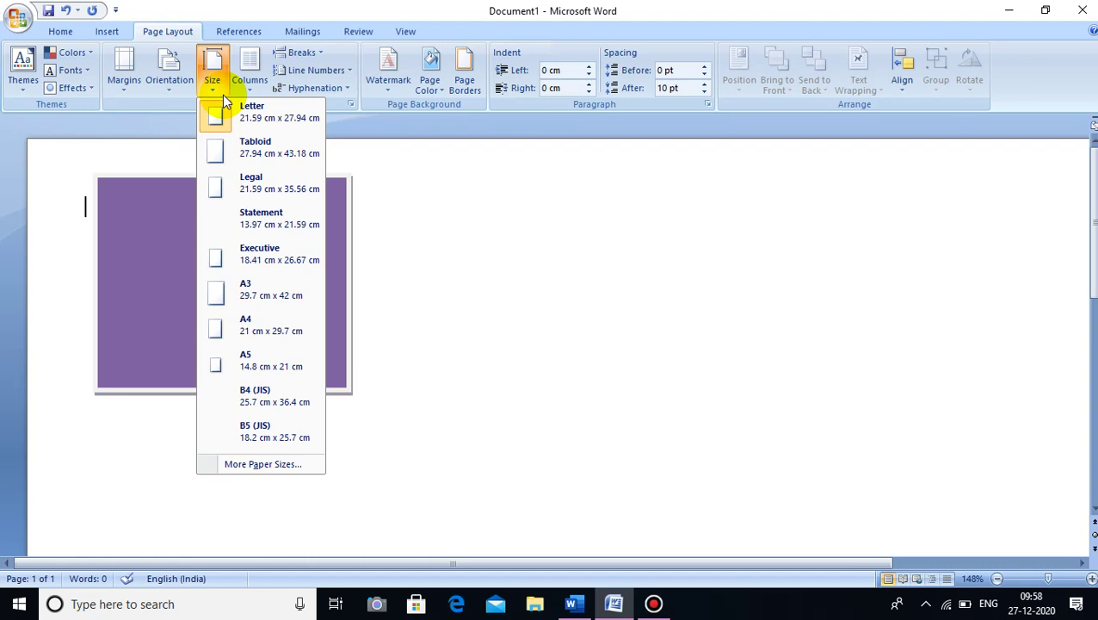
left_click(240, 121)
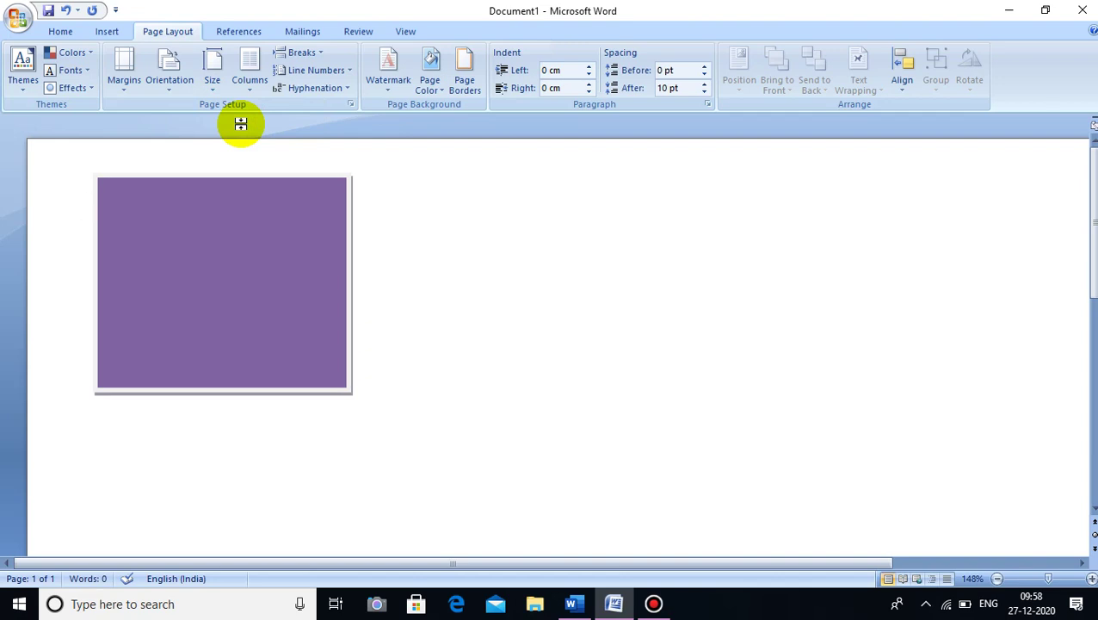
left_click(219, 89)
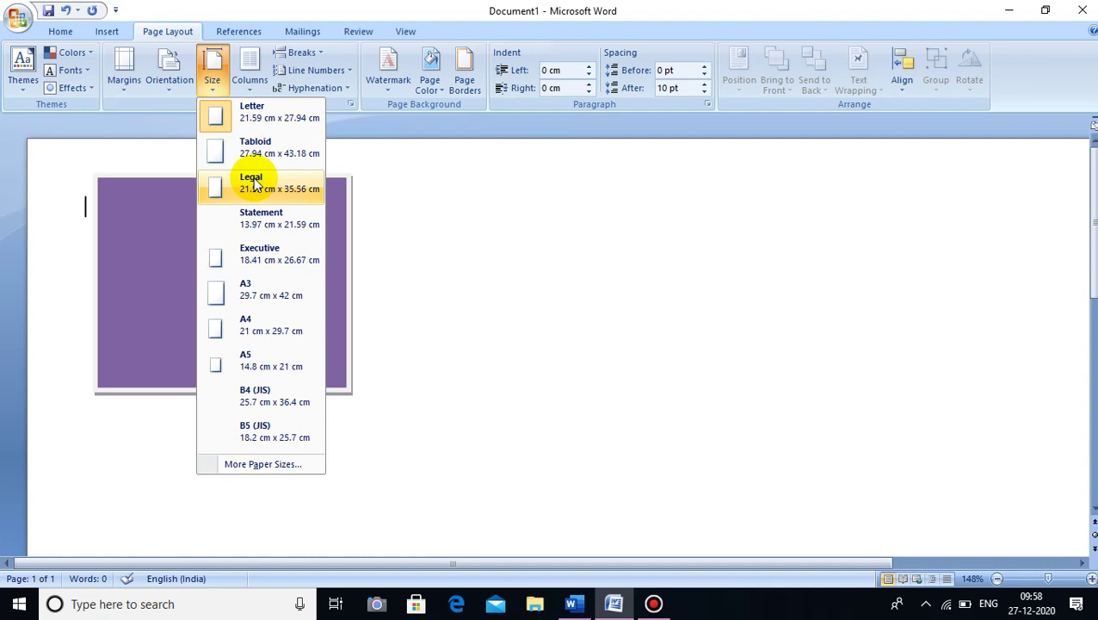
left_click(255, 184)
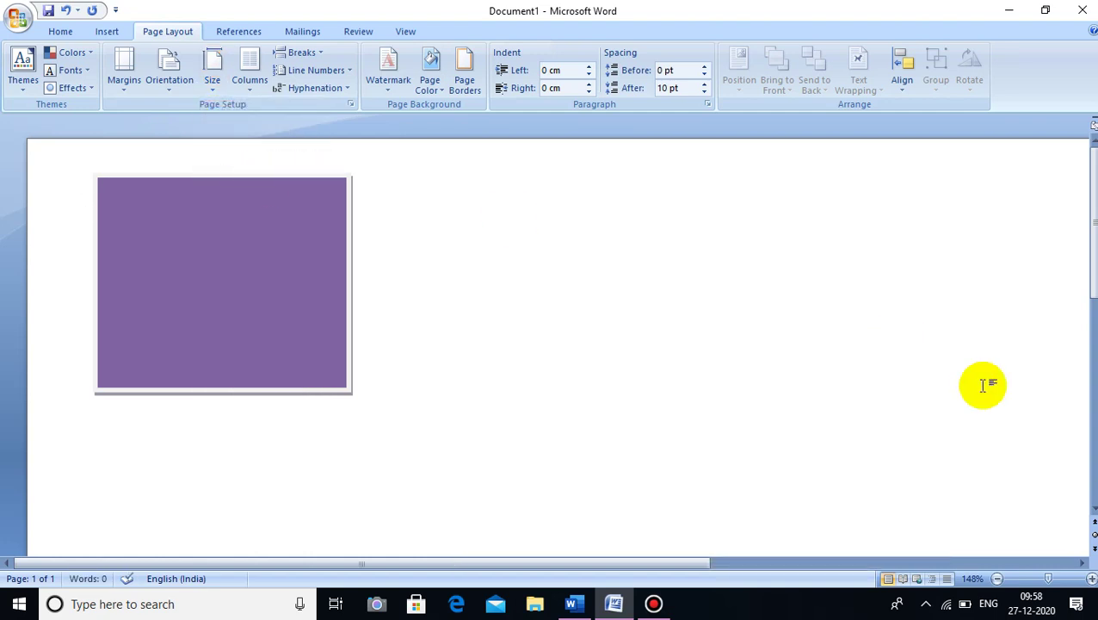
left_click(997, 580)
left_click(996, 581)
left_click(997, 580)
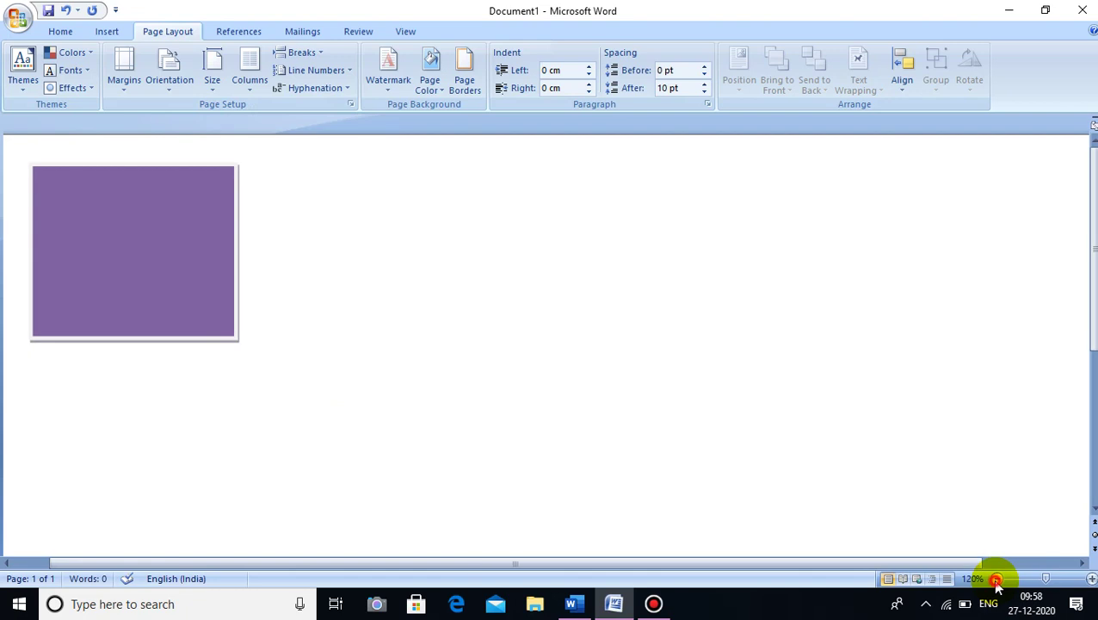
Step: Zoom out further and apply the Normal margin preset
left_click(997, 581)
left_click(997, 581)
left_click(996, 582)
left_click(997, 581)
left_click(997, 580)
left_click(997, 580)
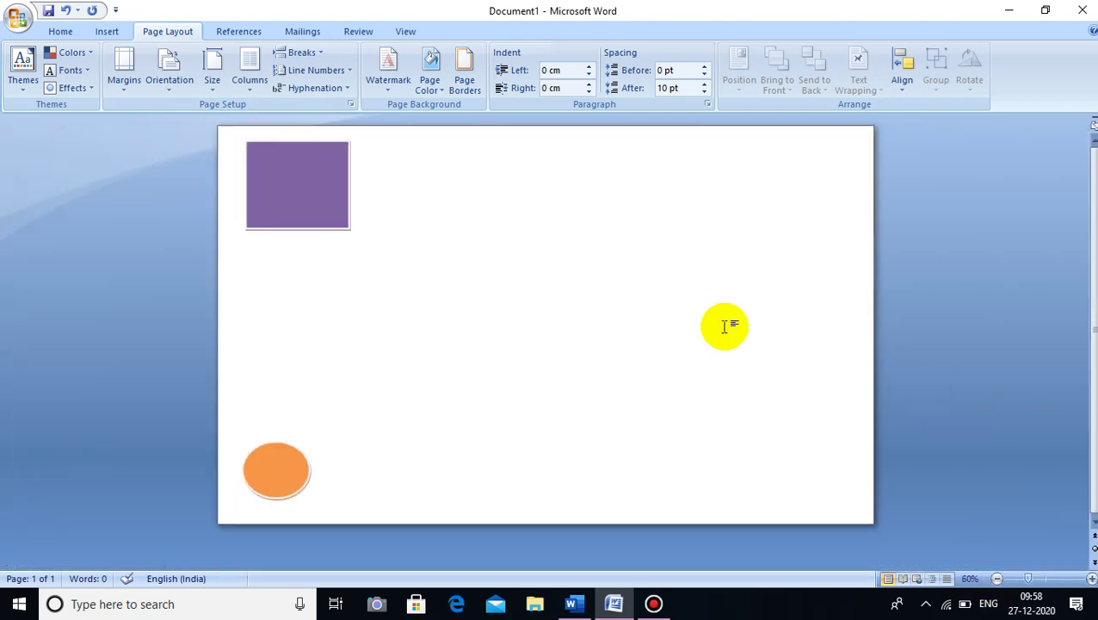
left_click(131, 85)
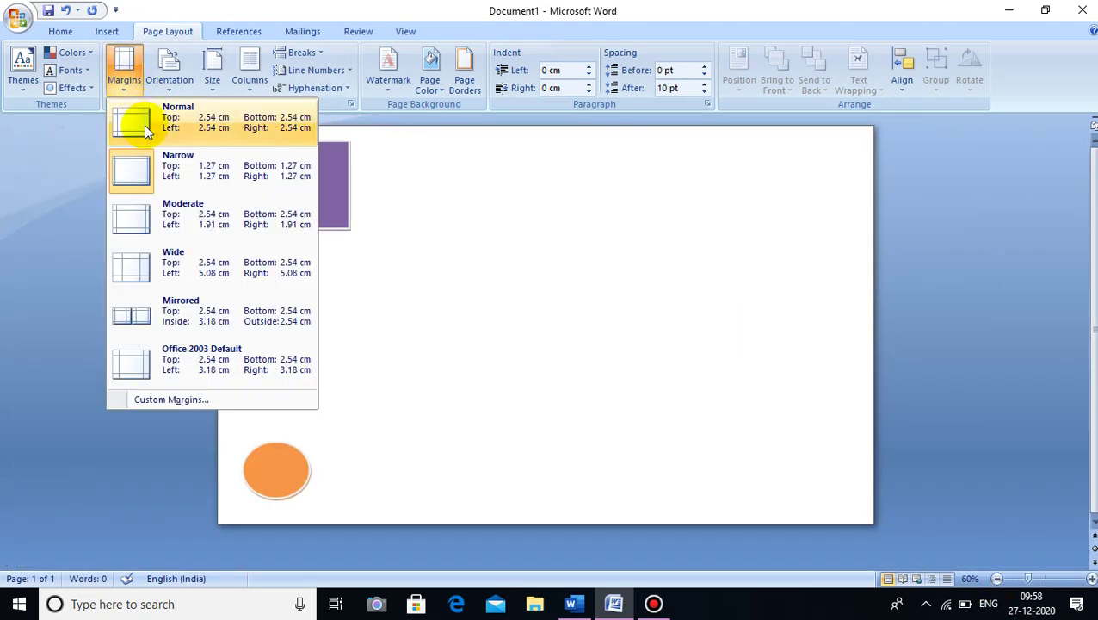
left_click(143, 125)
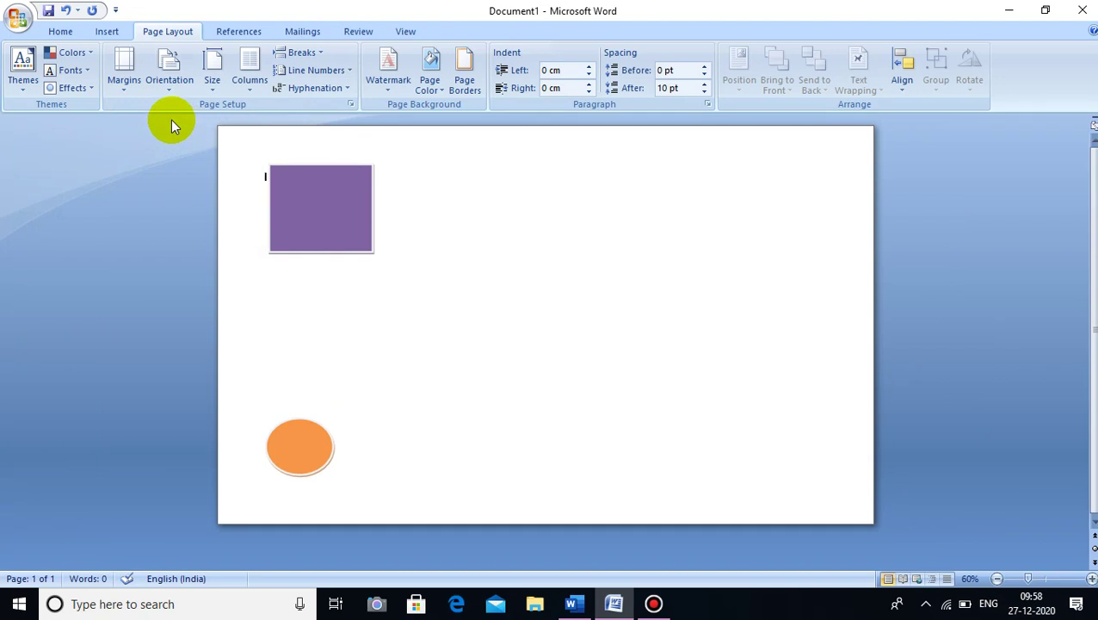
left_click(124, 82)
left_click(168, 121)
left_click(123, 83)
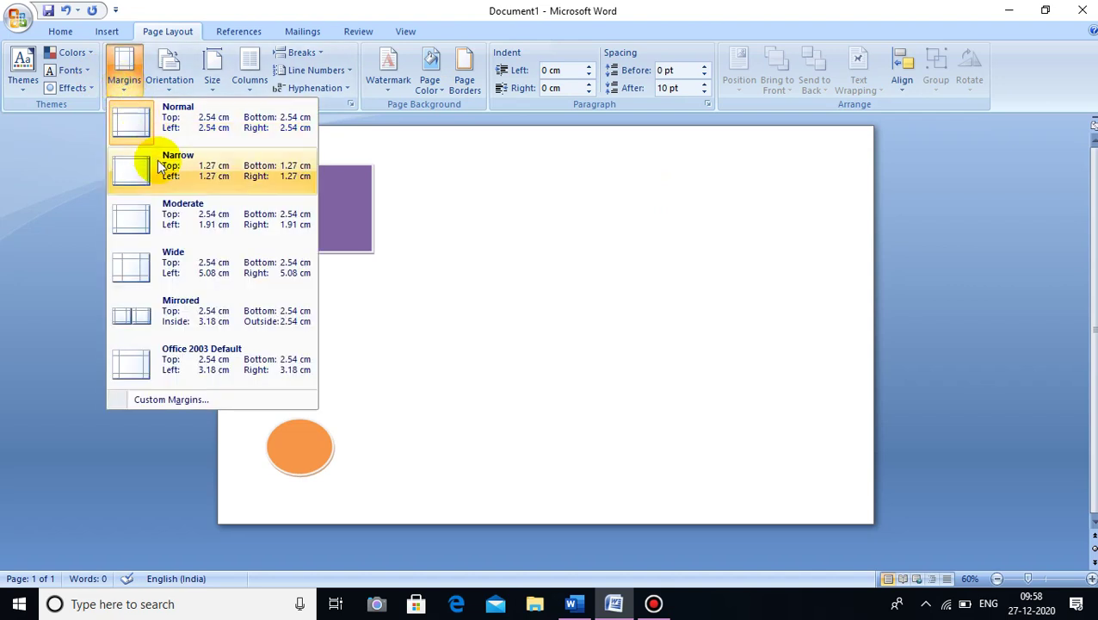
Step: Switch the page back to portrait orientation and scroll through it to check
left_click(168, 85)
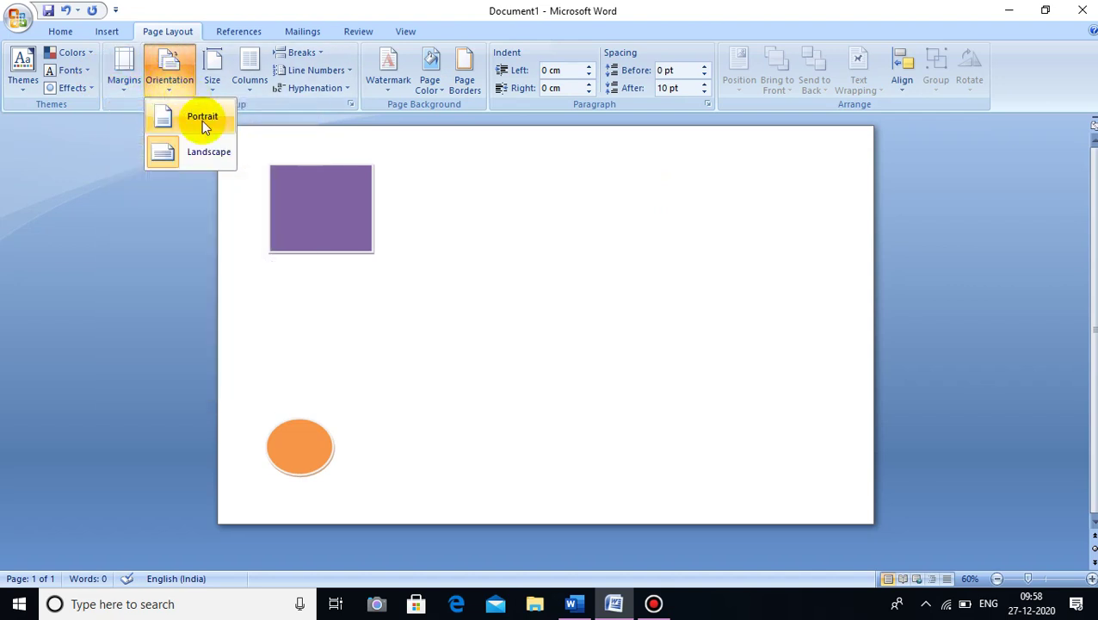
left_click(202, 118)
scroll(569, 211, "down", 1)
scroll(570, 211, "down", 2)
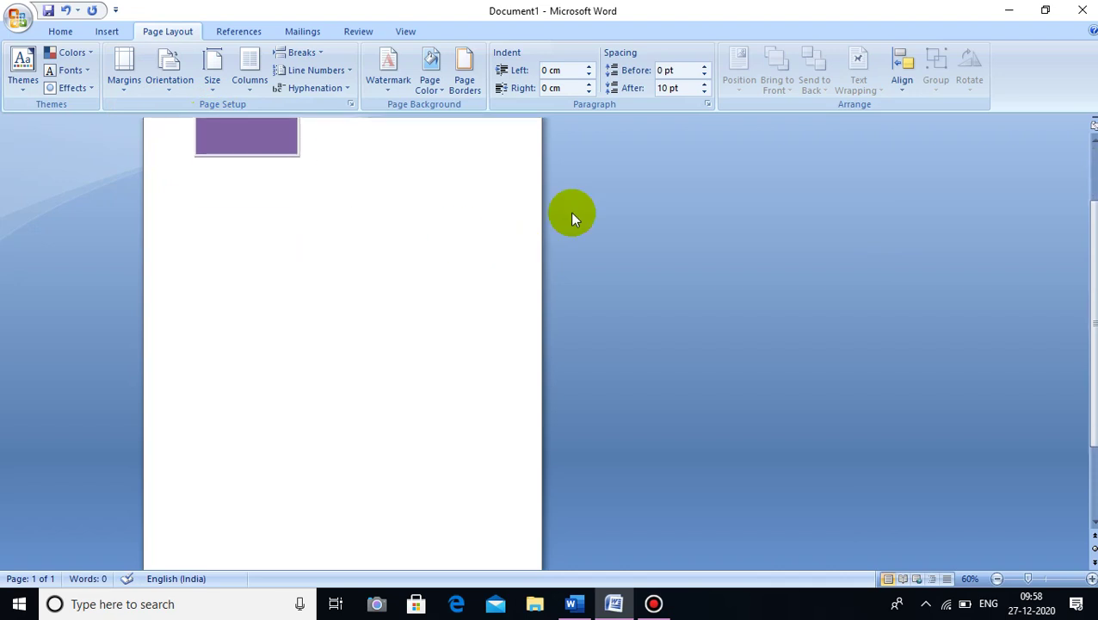
scroll(570, 211, "up", 2)
scroll(570, 211, "up", 1)
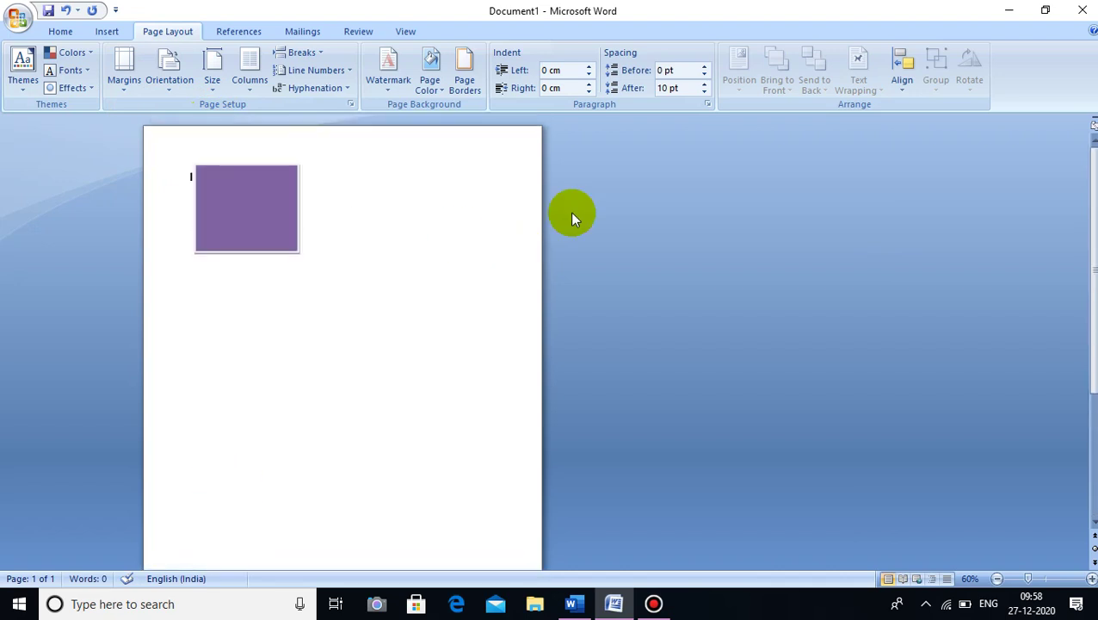
scroll(570, 210, "down", 2)
scroll(570, 211, "down", 3)
scroll(570, 211, "up", 1)
scroll(504, 203, "up", 5)
key("ctrl+p")
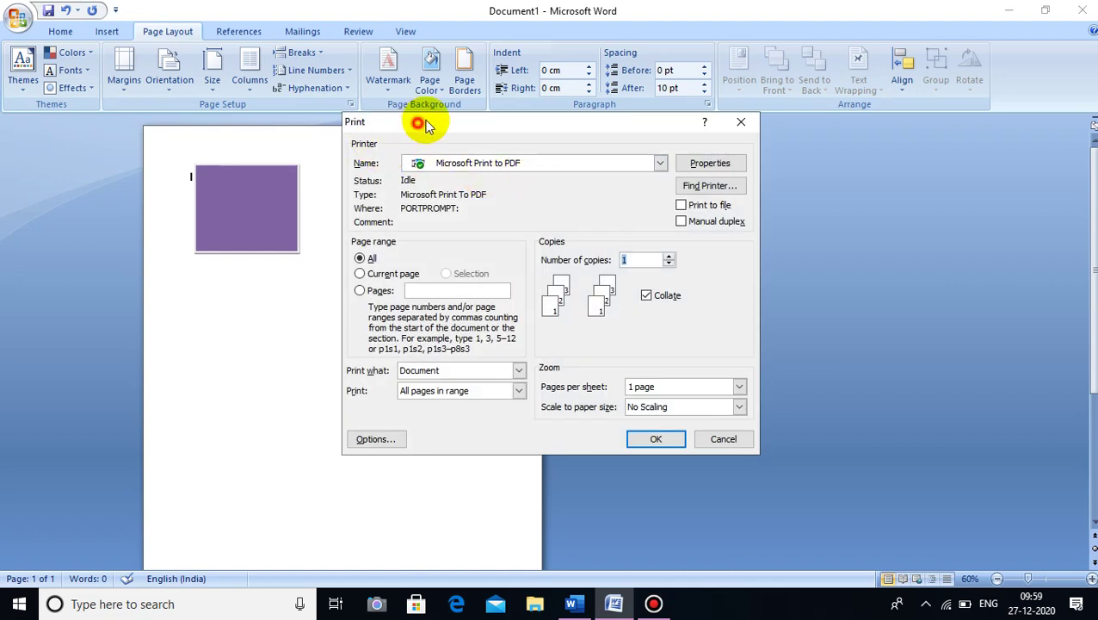
Step: Select Microsoft XPS Document Writer as the printer and view its document properties
left_click_drag(417, 122, 470, 107)
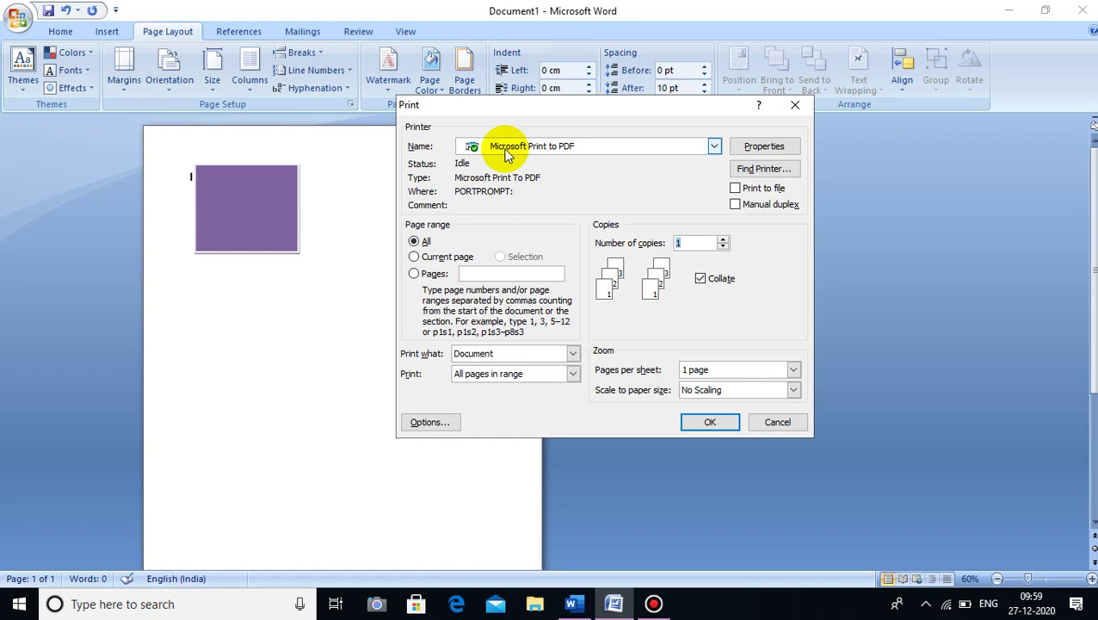
left_click(508, 151)
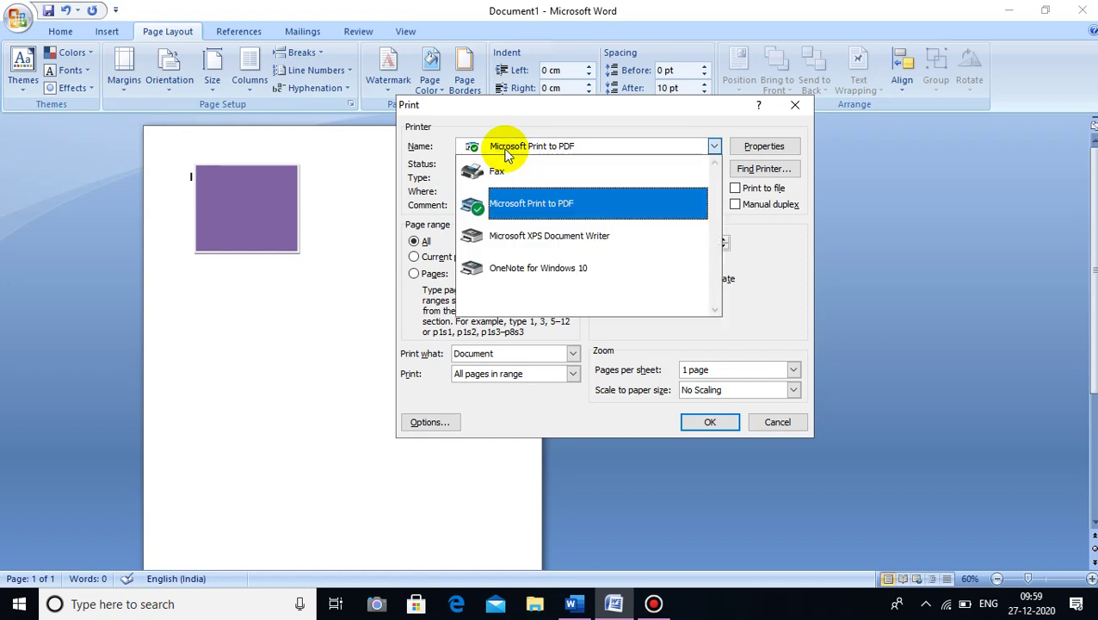
left_click(531, 238)
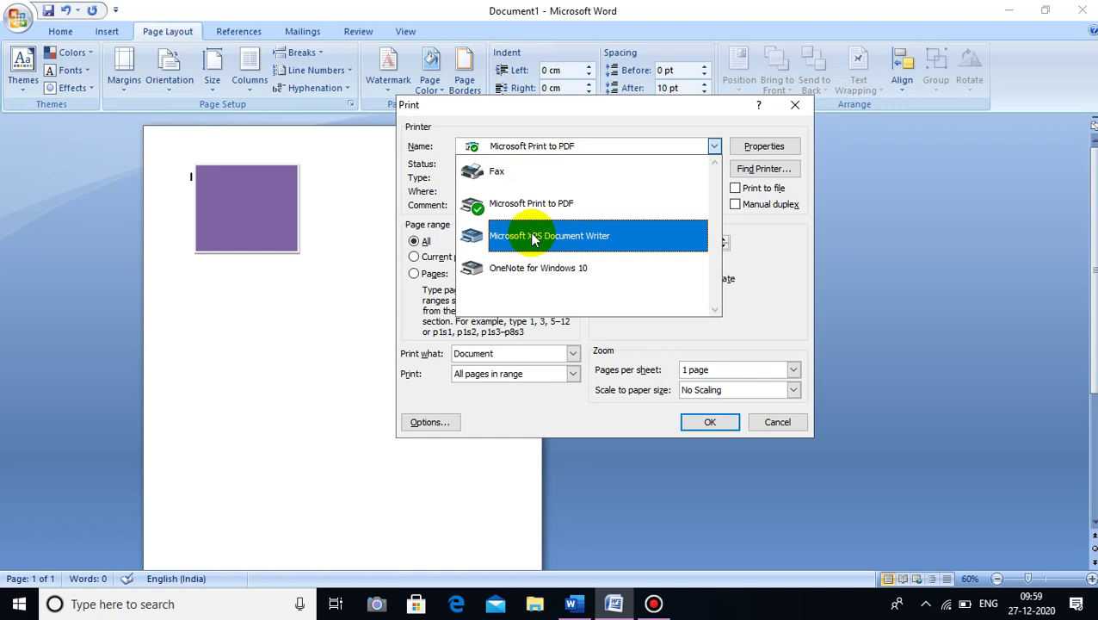
left_click(532, 239)
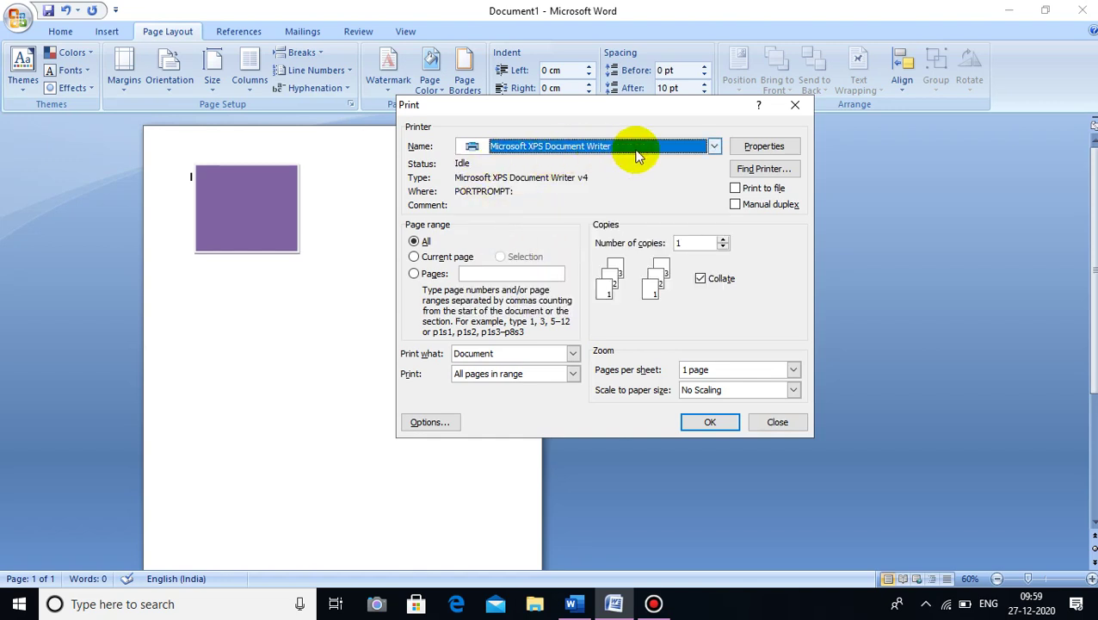
left_click(746, 153)
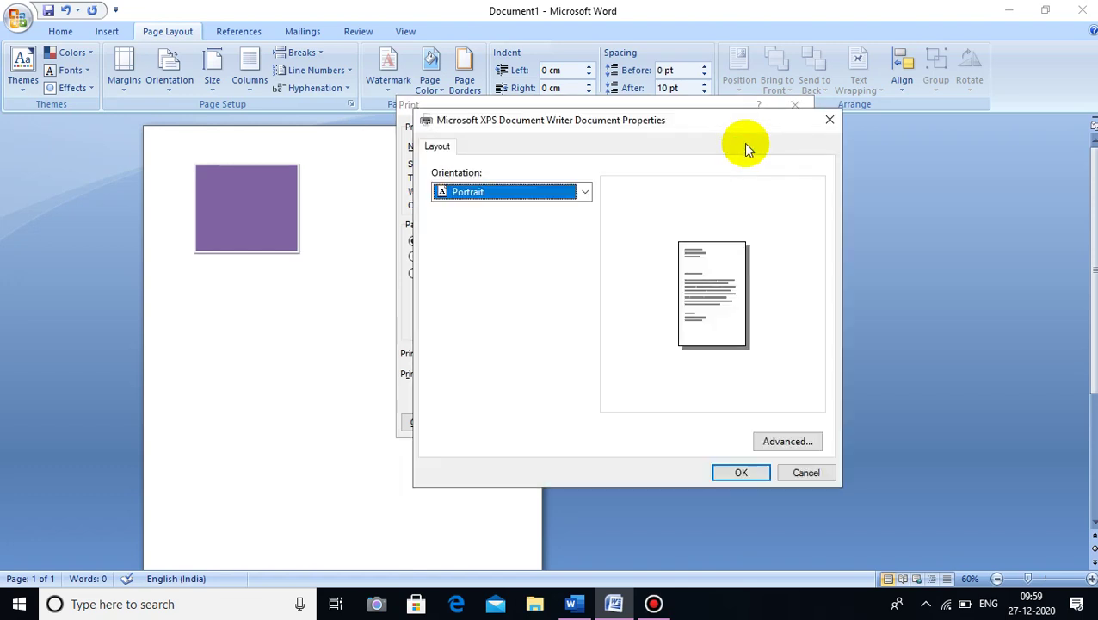
left_click(586, 192)
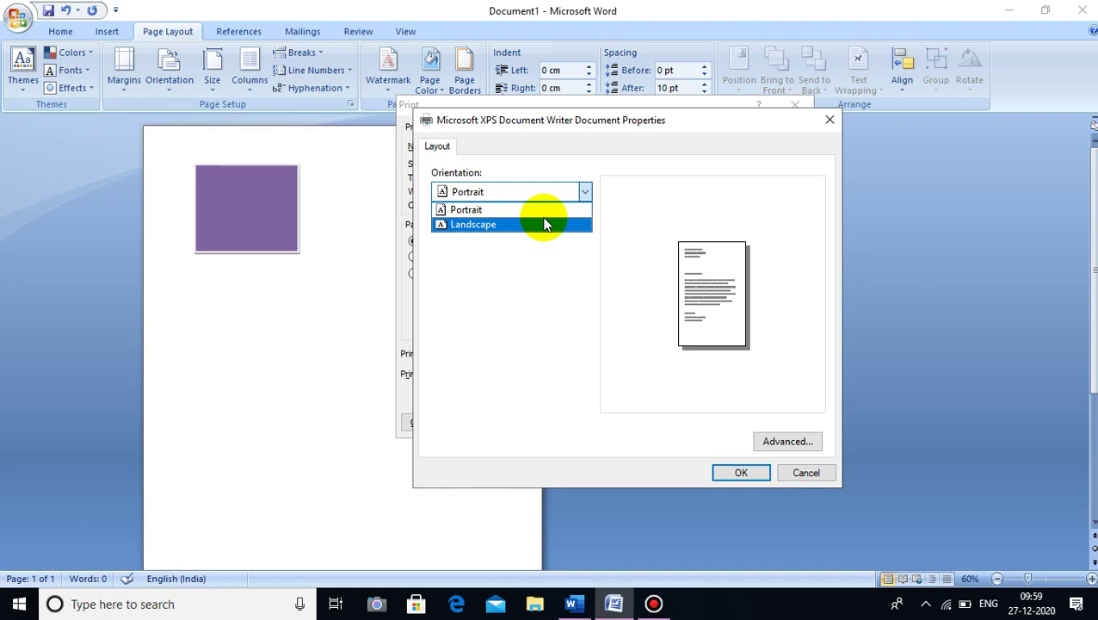
left_click(825, 121)
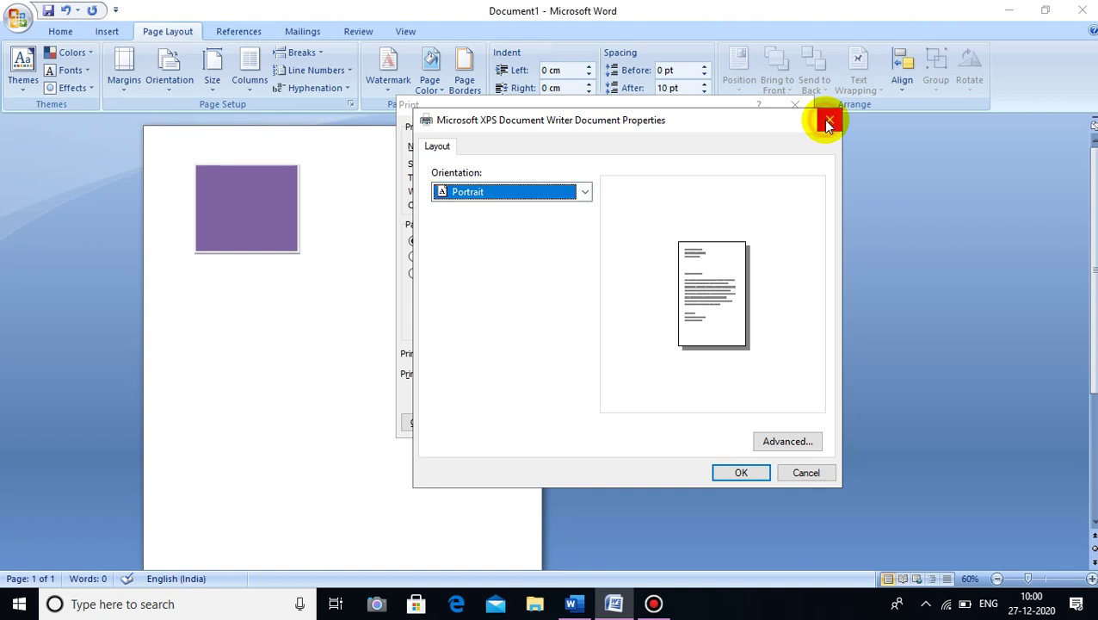
left_click(825, 120)
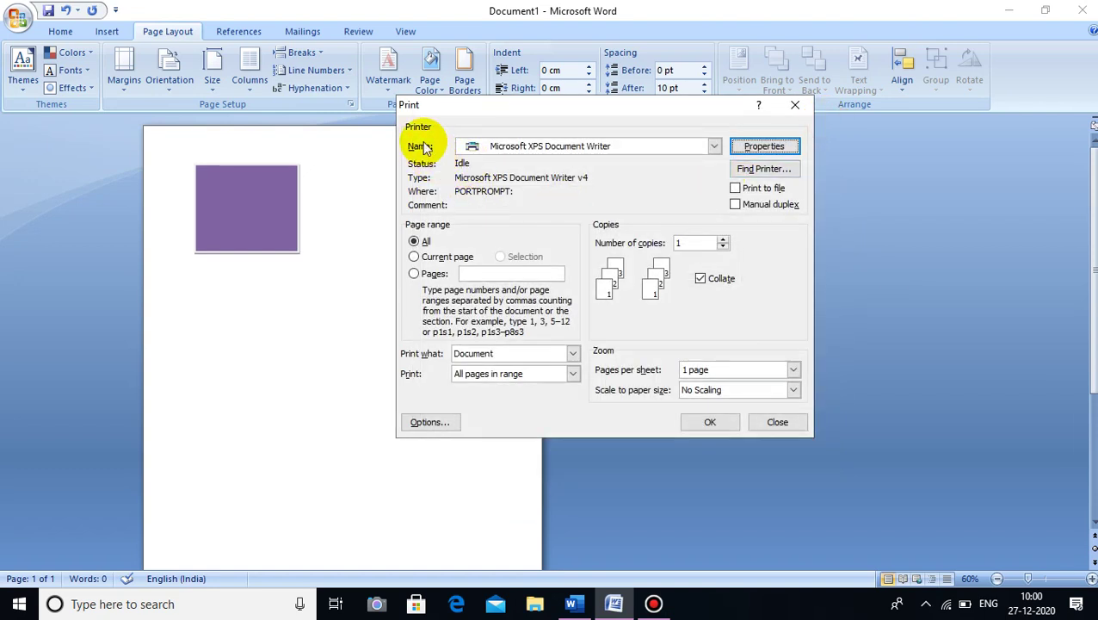
left_click(644, 146)
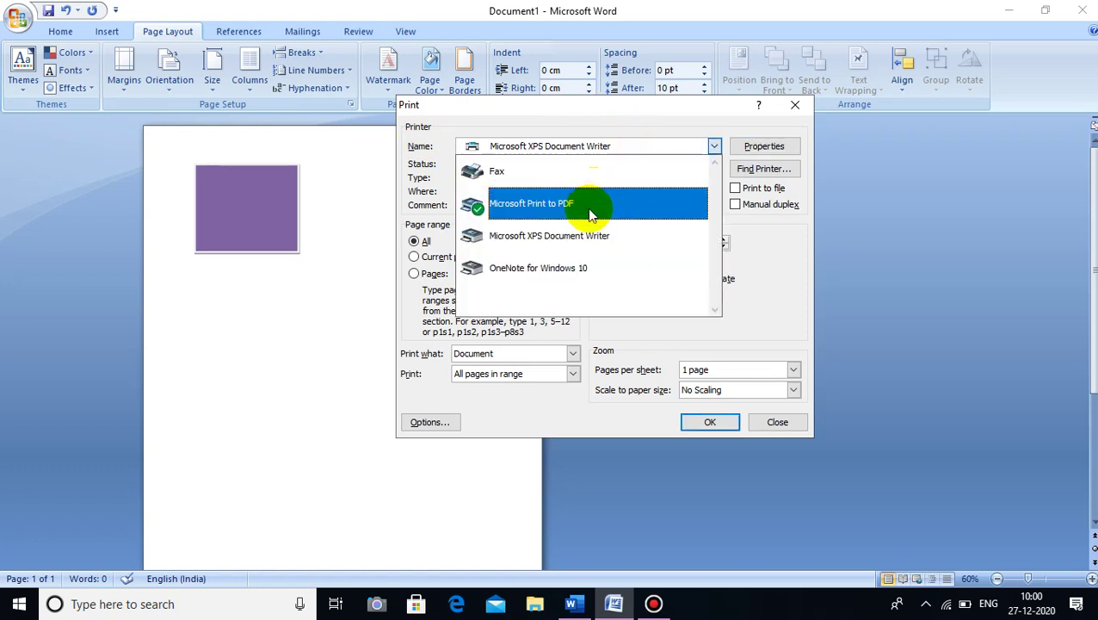
left_click(745, 251)
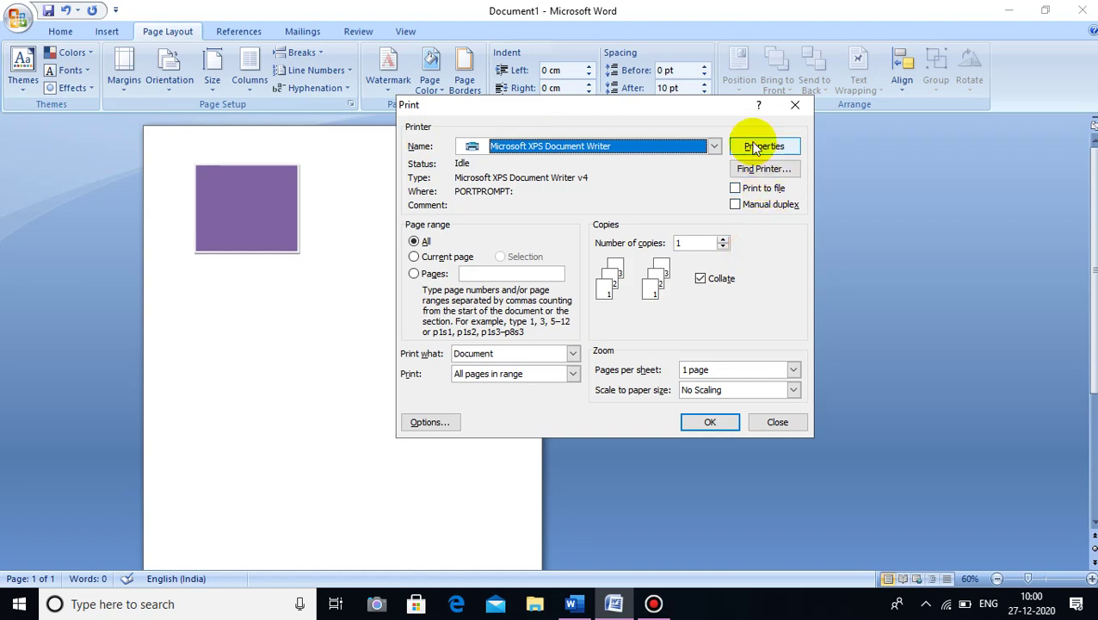
left_click(755, 148)
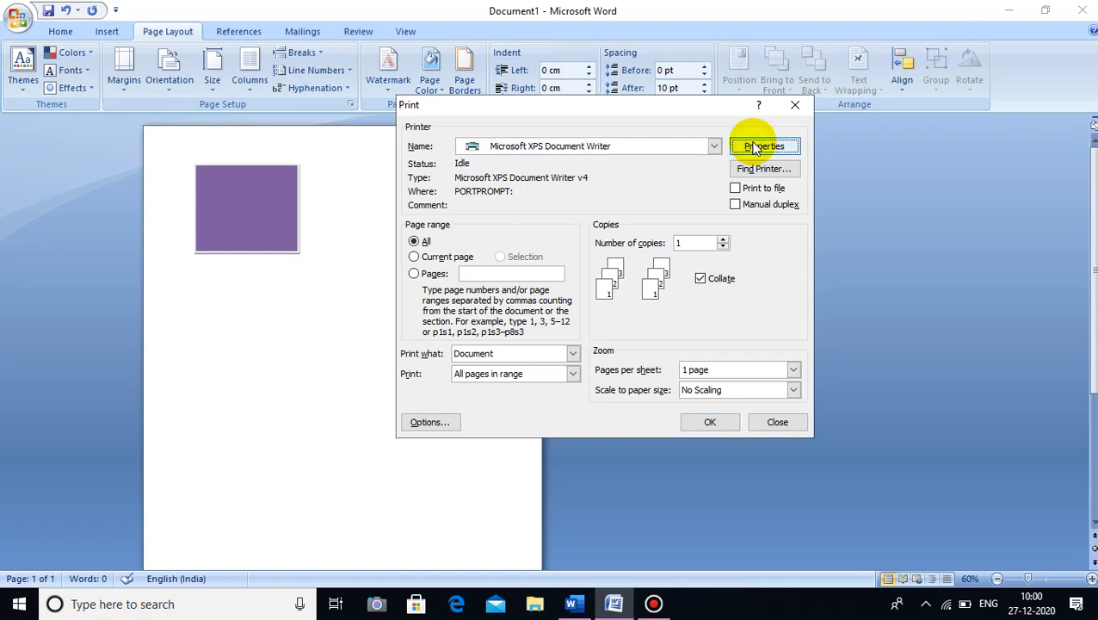
left_click(569, 192)
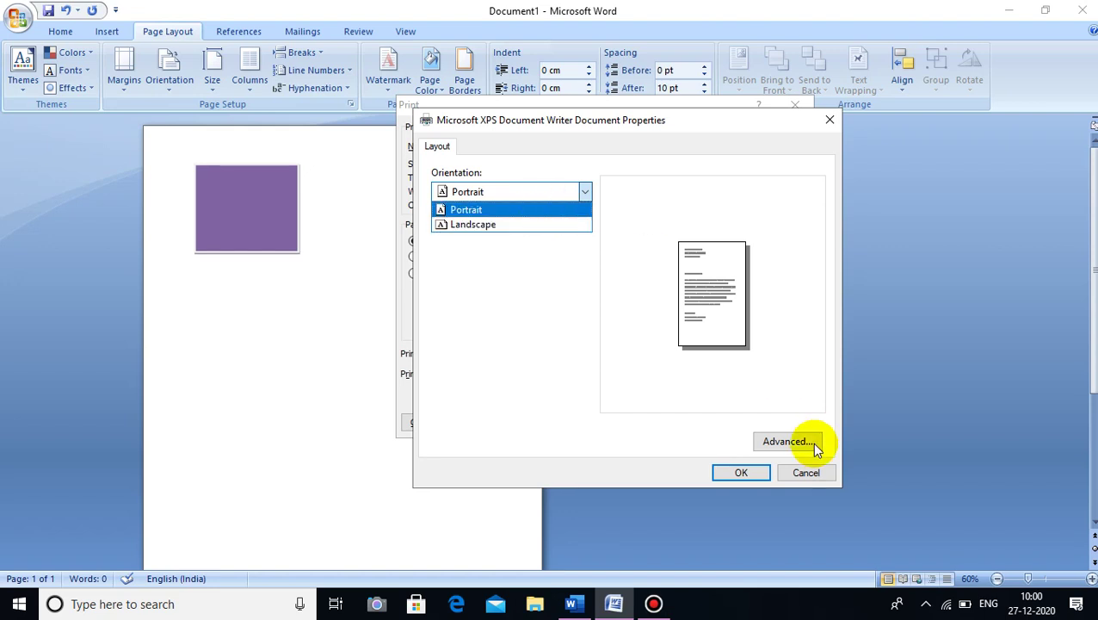
left_click(809, 472)
left_click(800, 472)
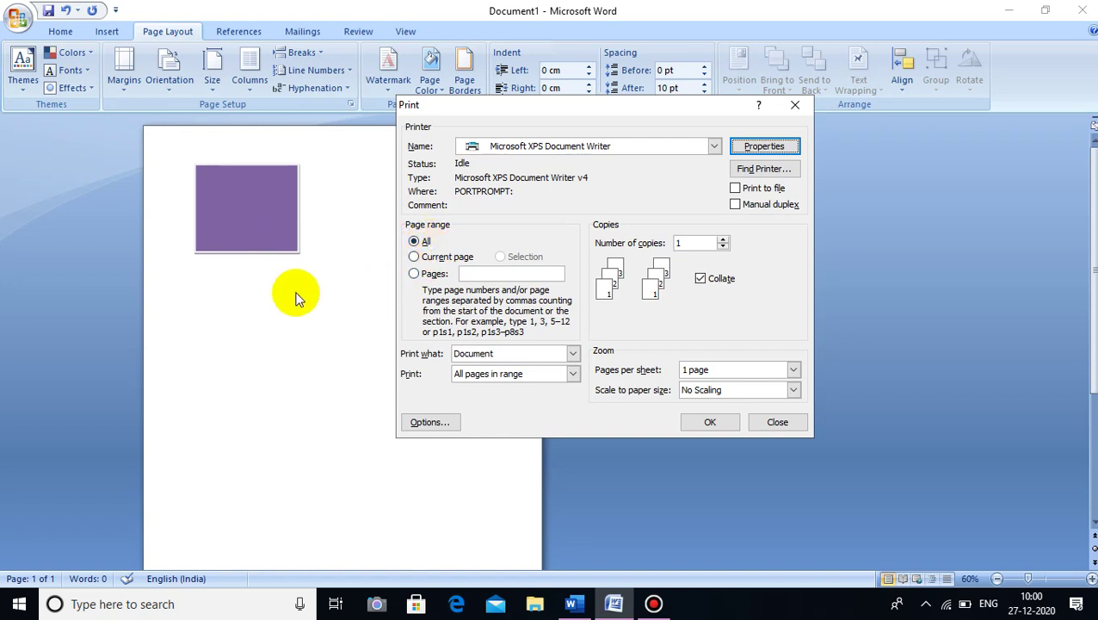
Step: Set the print range to pages 50-60, after briefly trying Current page and 5-7
left_click(426, 258)
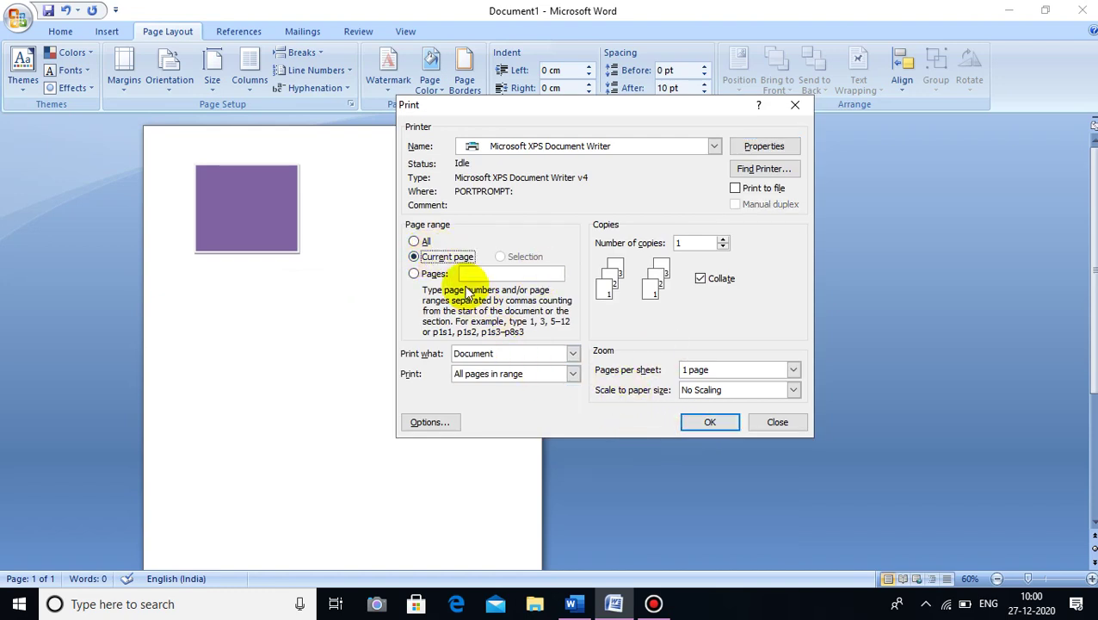
left_click(429, 275)
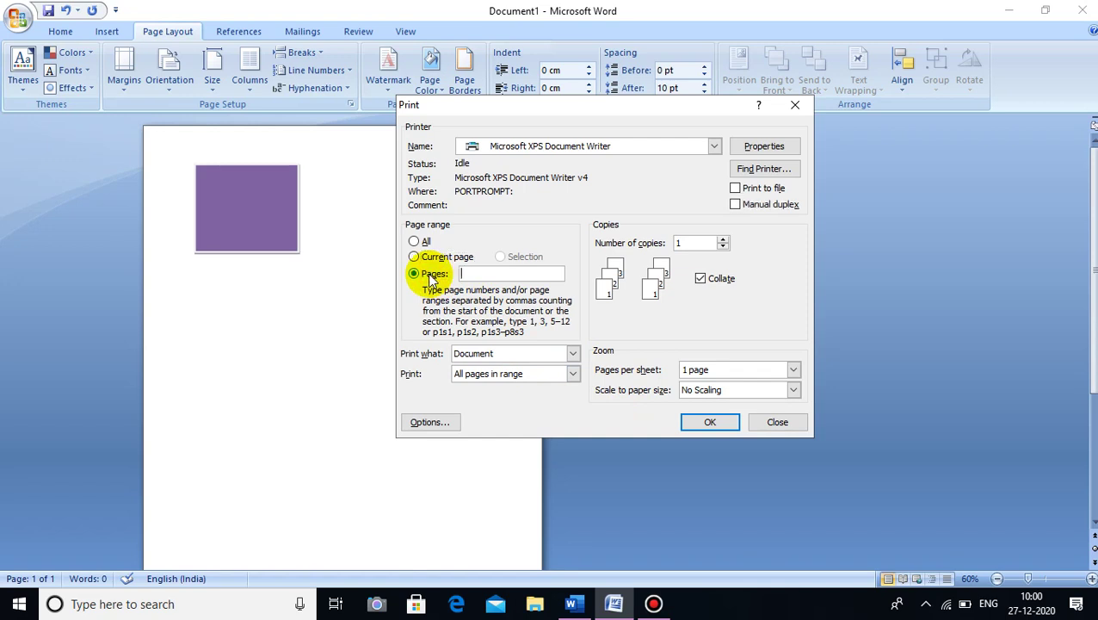
type("5-")
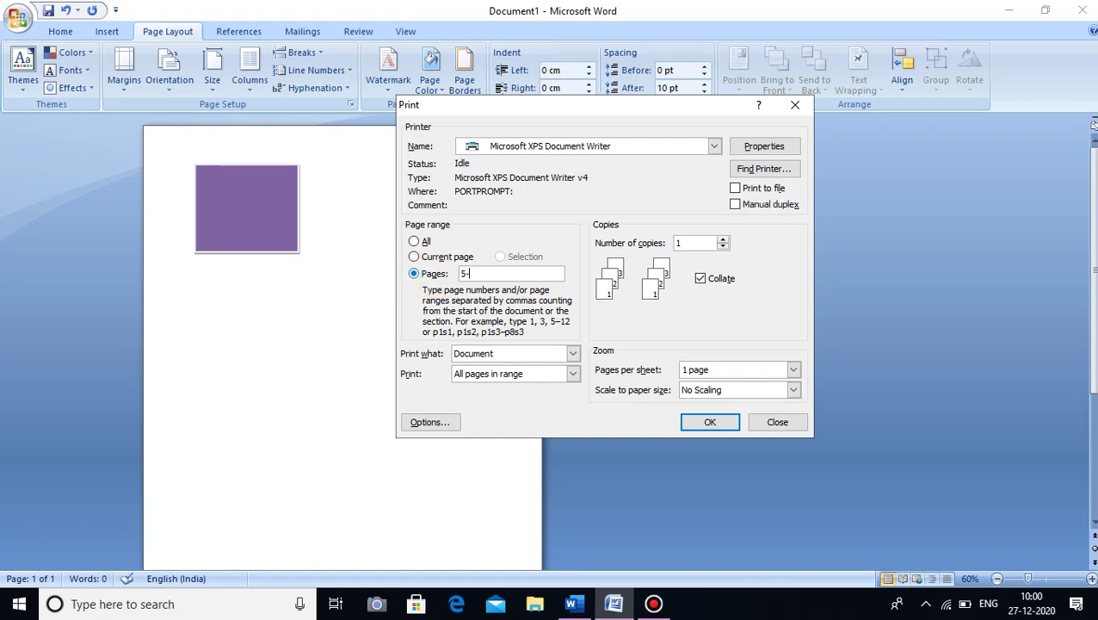
type("7")
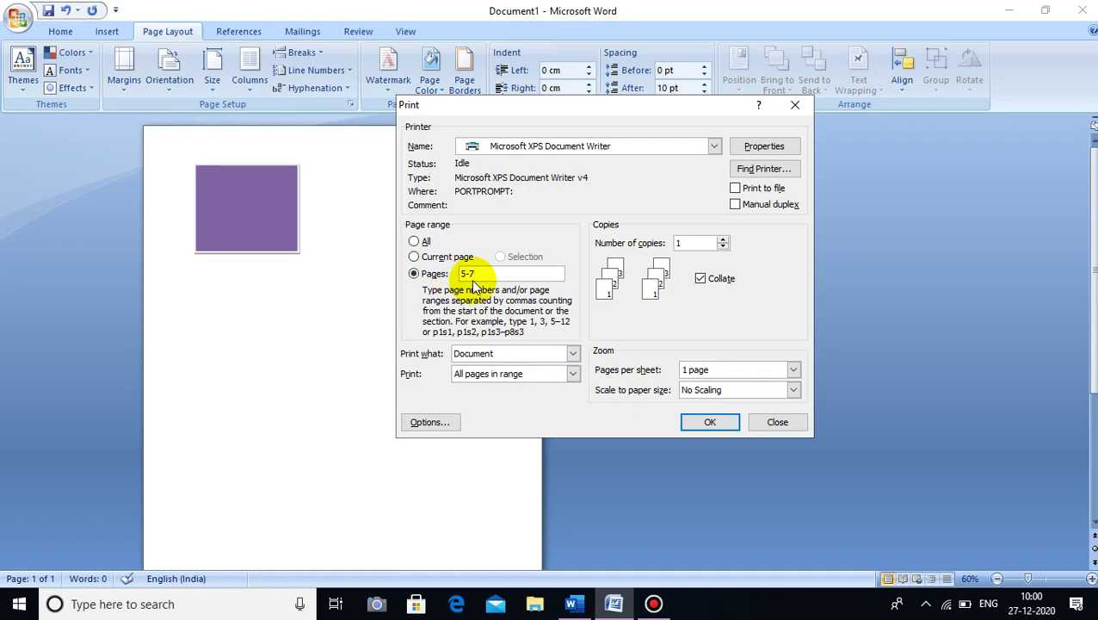
left_click(414, 256)
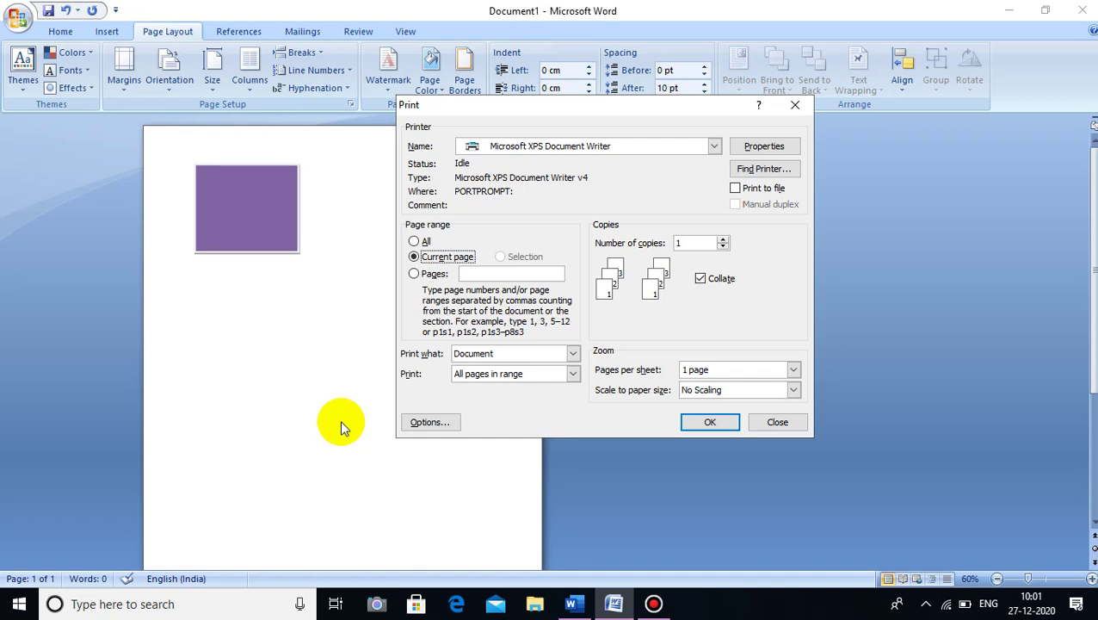
left_click(425, 277)
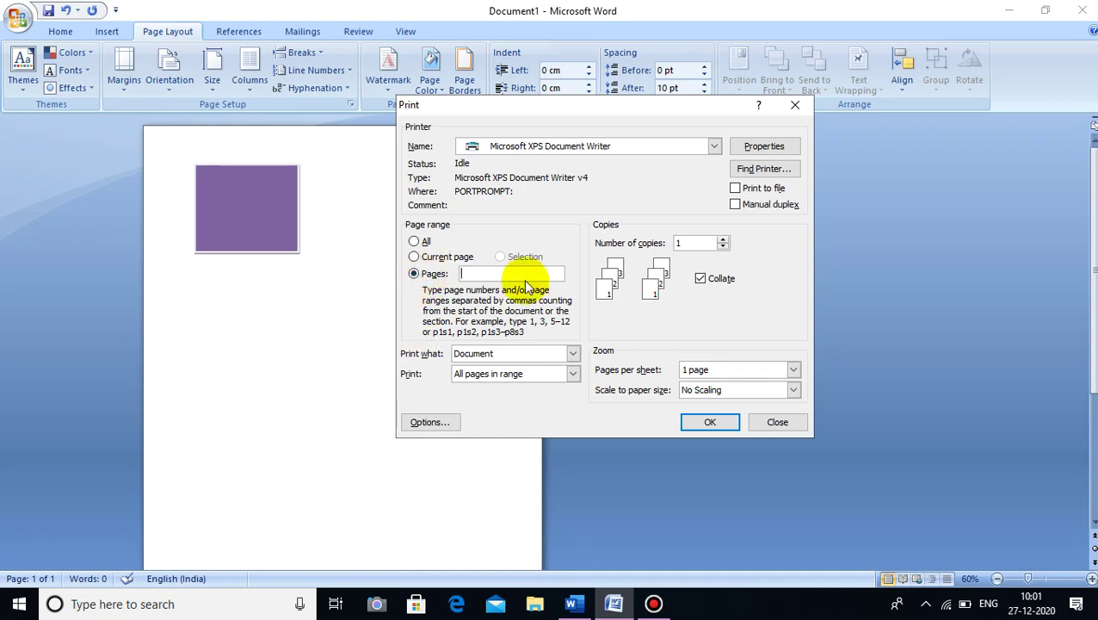
type("50-60")
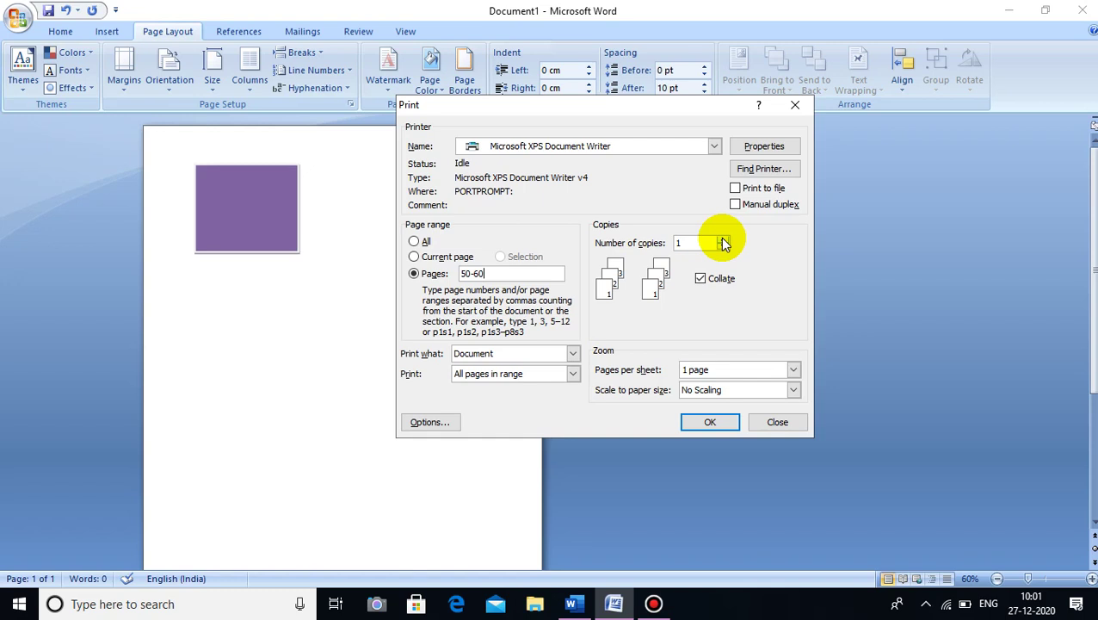
left_click(723, 241)
left_click(723, 240)
left_click(723, 240)
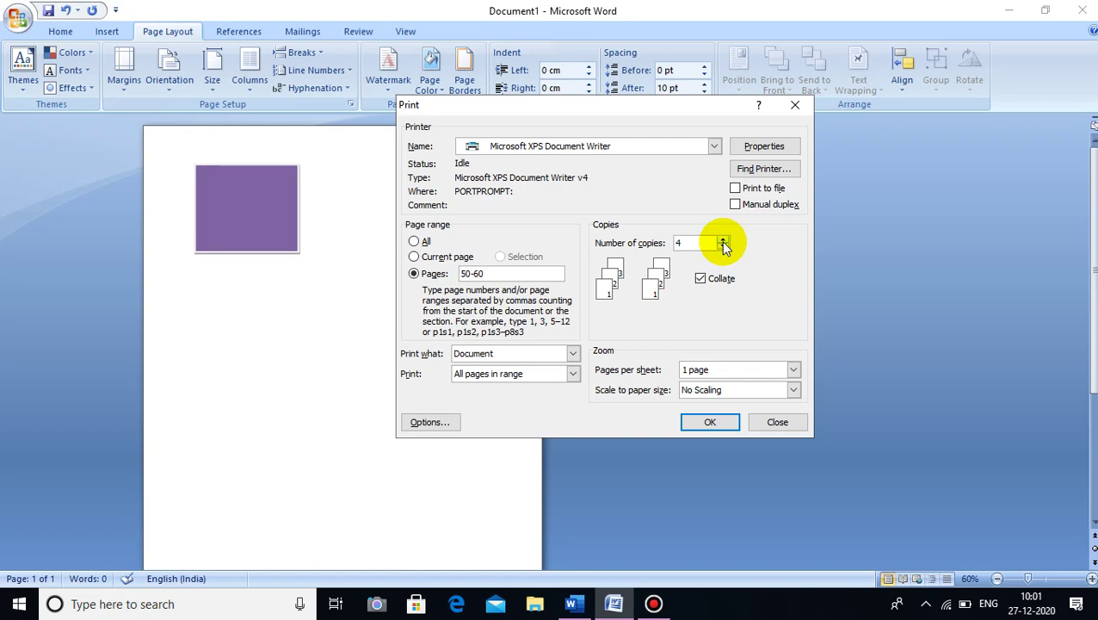
left_click(723, 246)
left_click(723, 246)
left_click(723, 247)
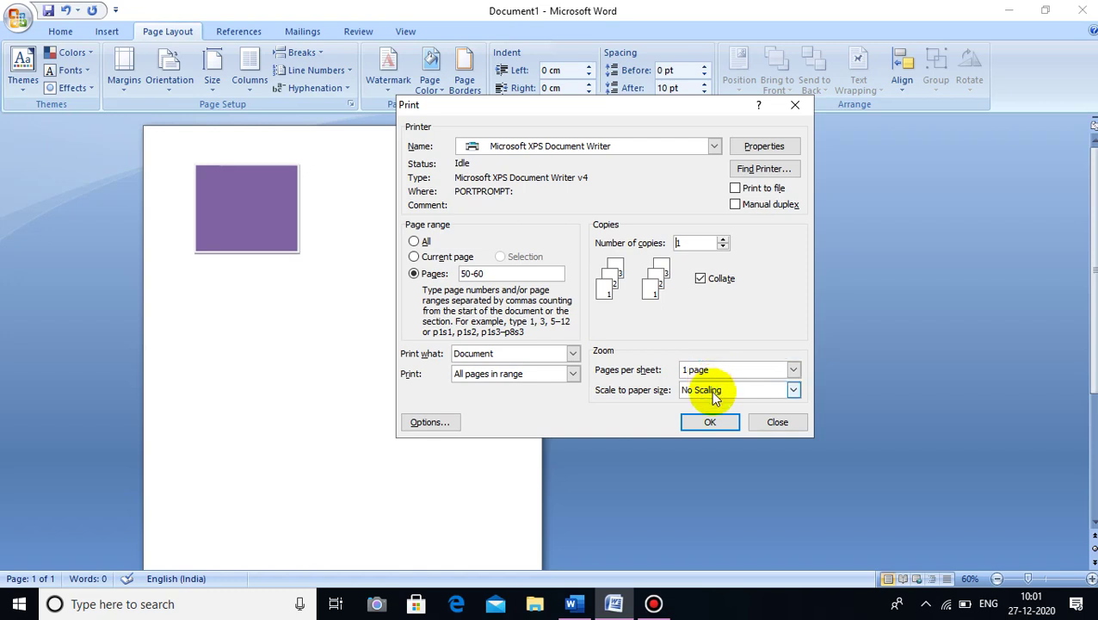
Step: Set Scale to paper size to Letter, after briefly choosing Legal
left_click(714, 395)
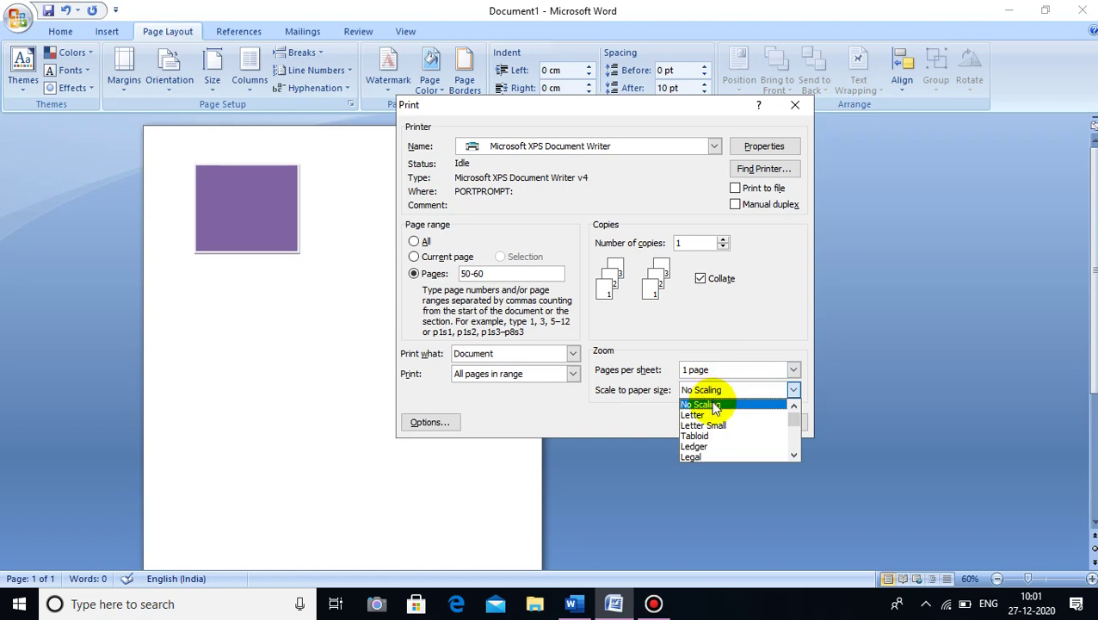
left_click(701, 456)
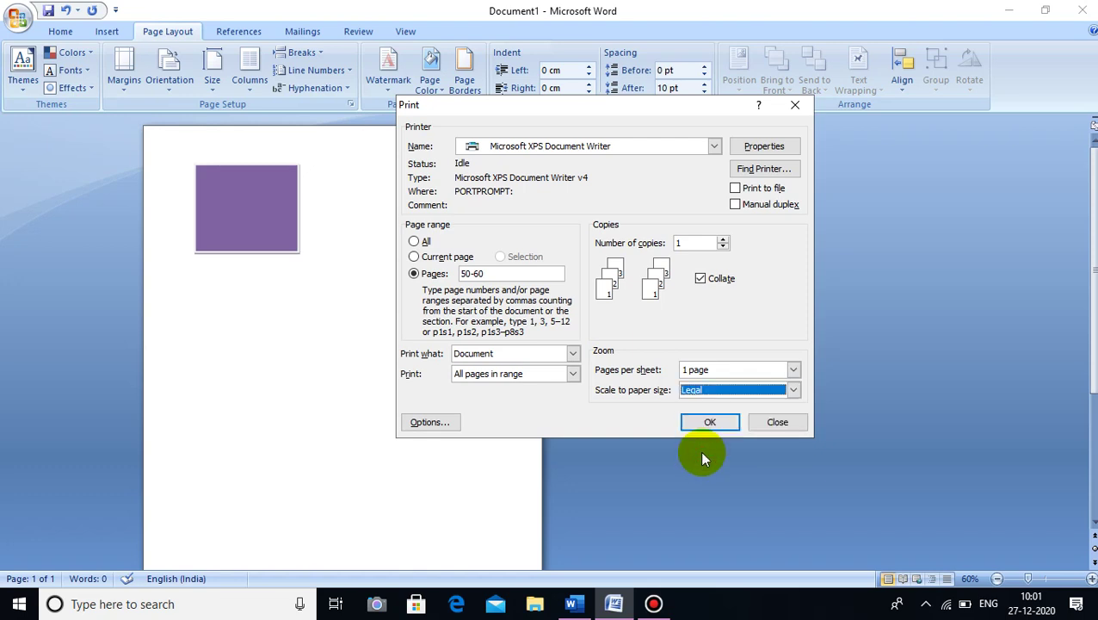
left_click(704, 392)
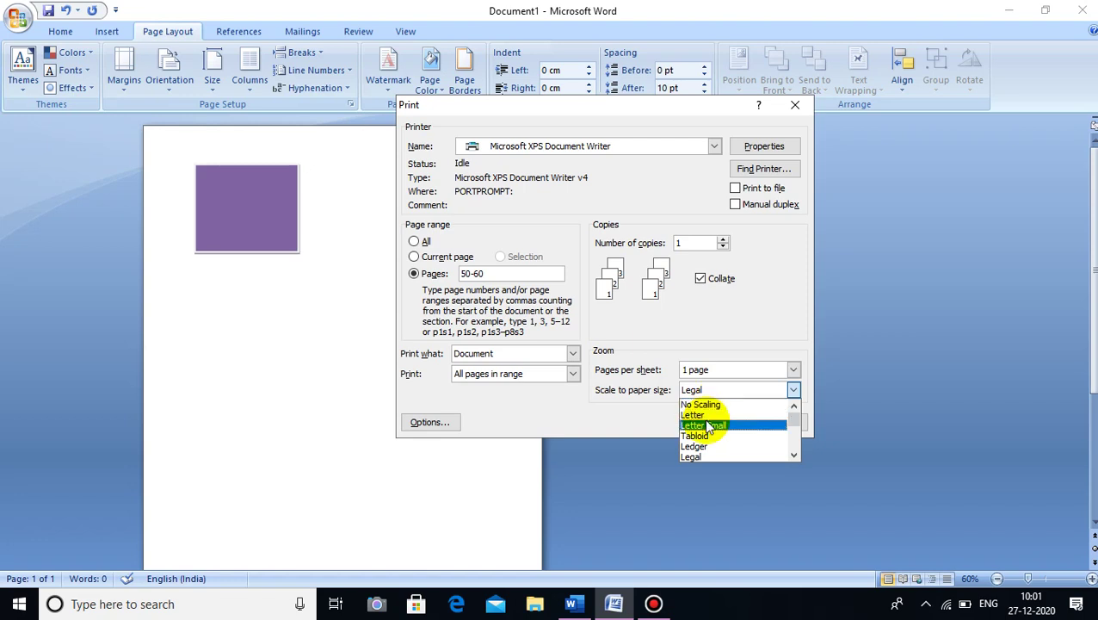
left_click(709, 415)
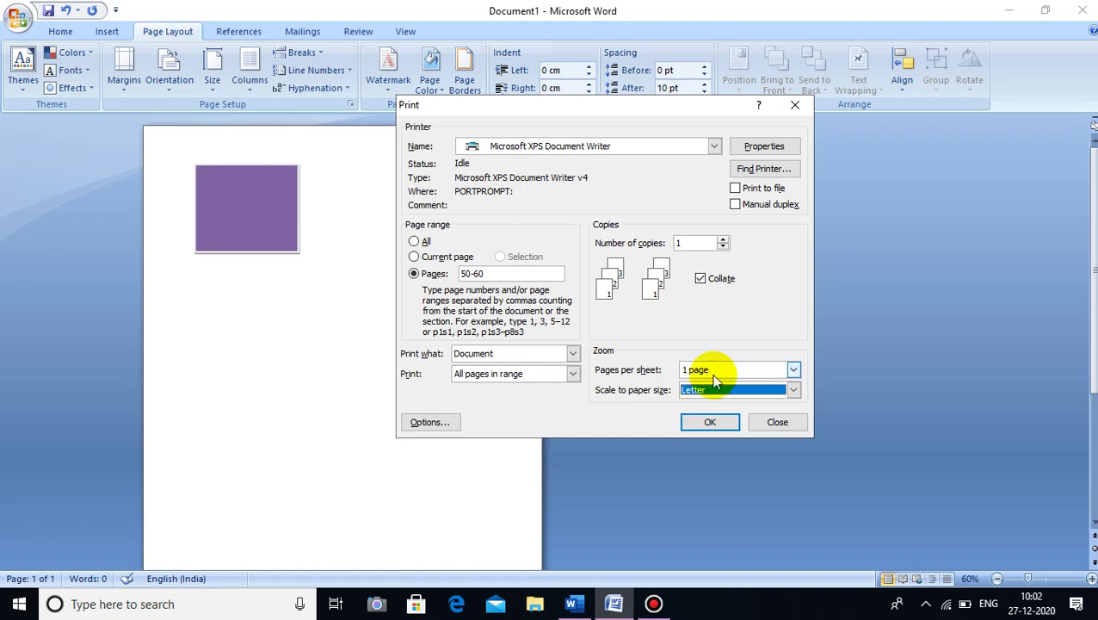
left_click(708, 384)
scroll(707, 413, "down", 1)
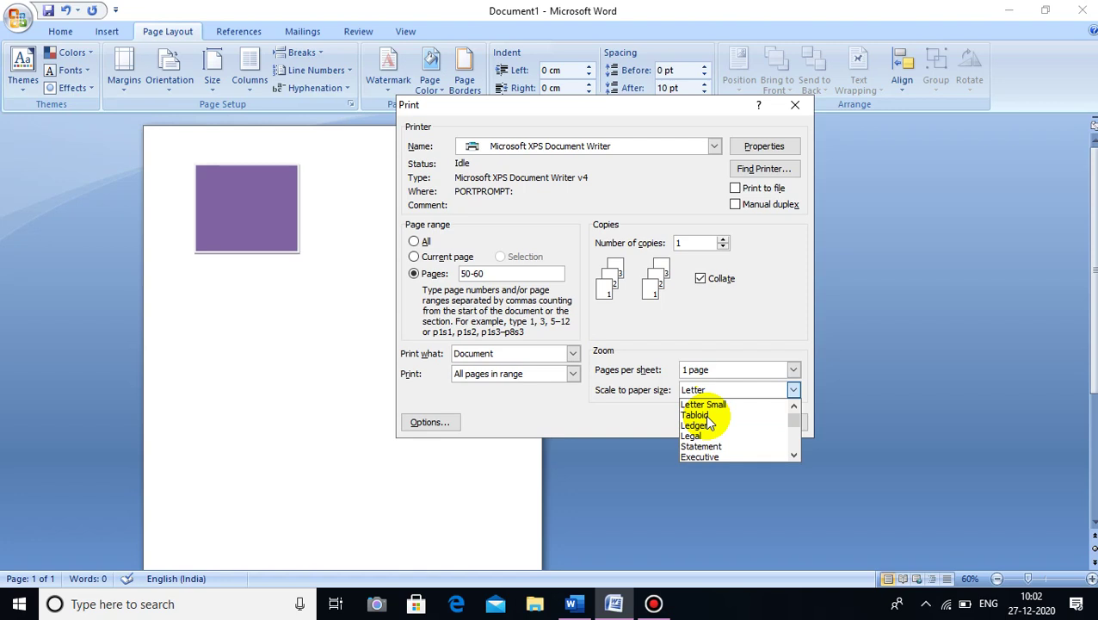
scroll(707, 422, "up", 1)
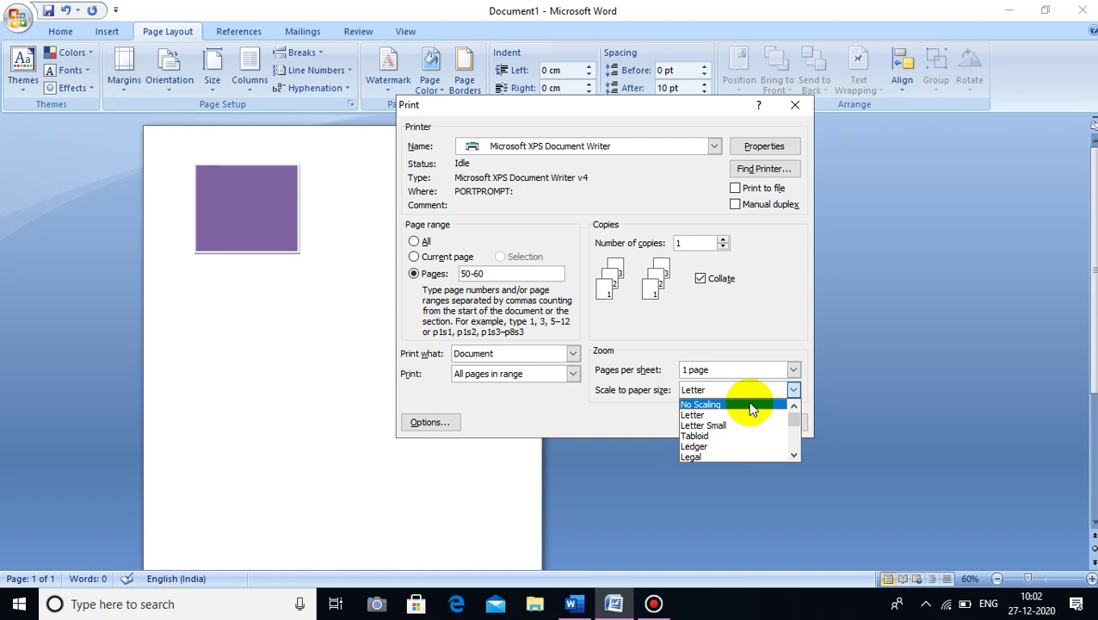
left_click(795, 107)
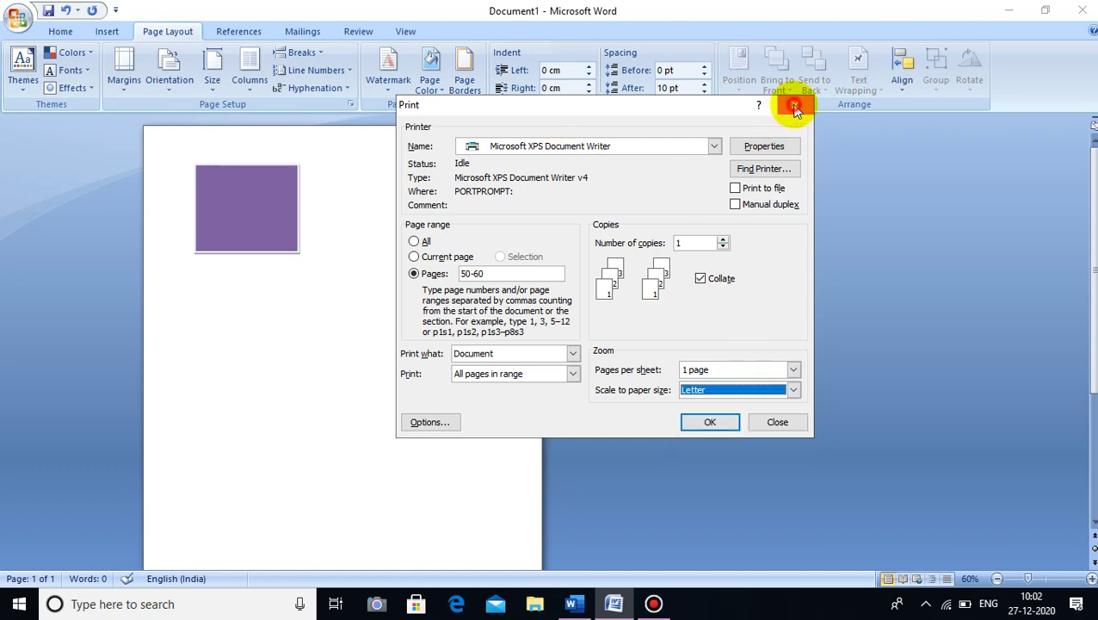
left_click(795, 108)
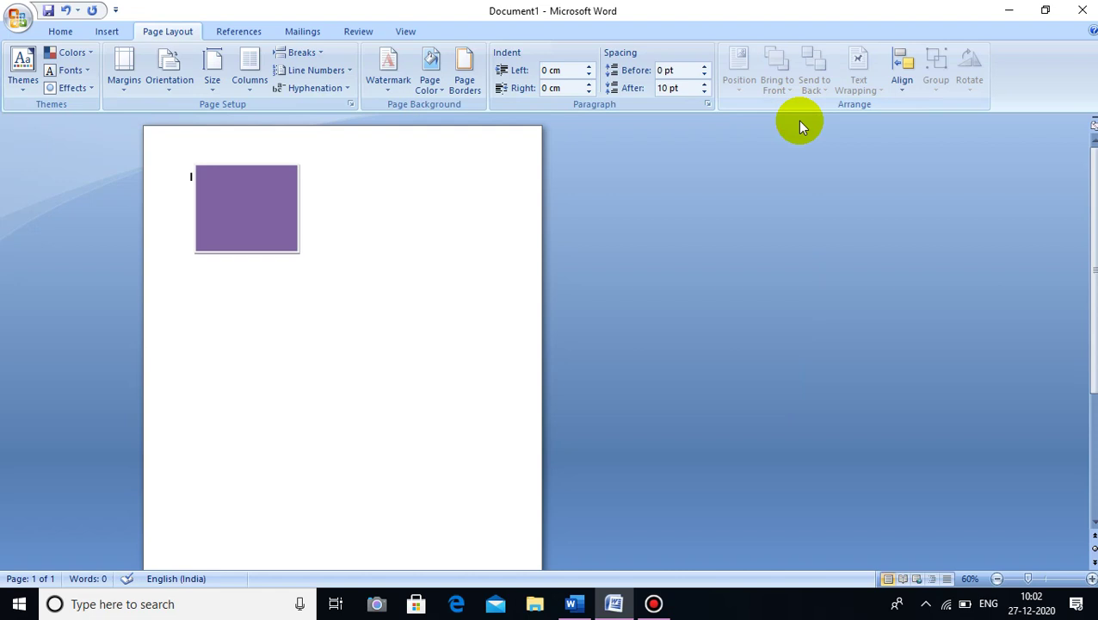
left_click(216, 94)
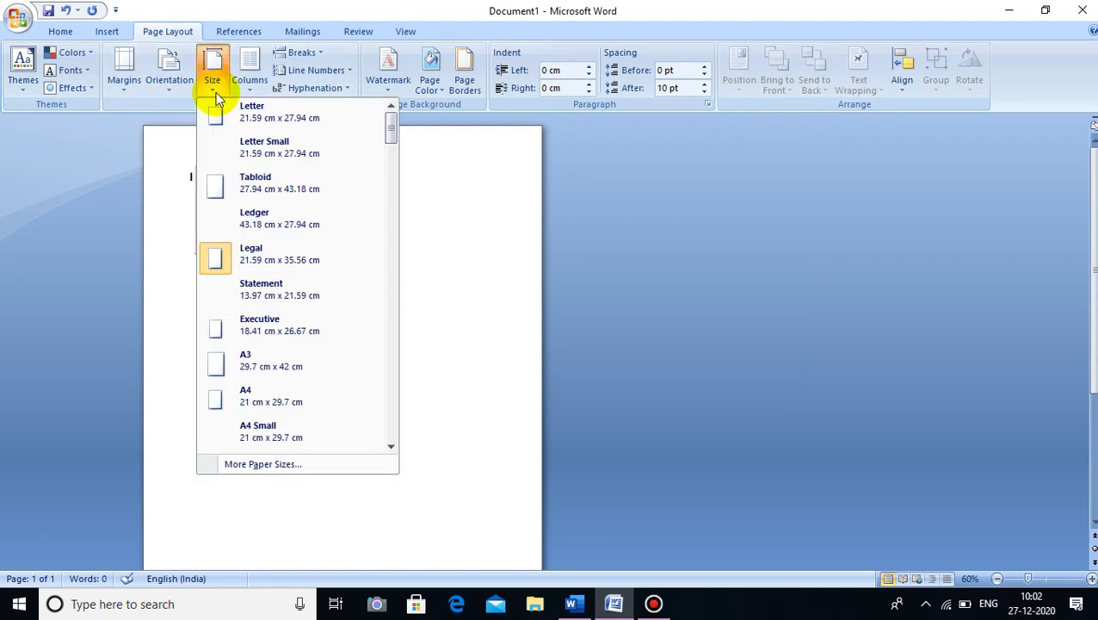
left_click(526, 205)
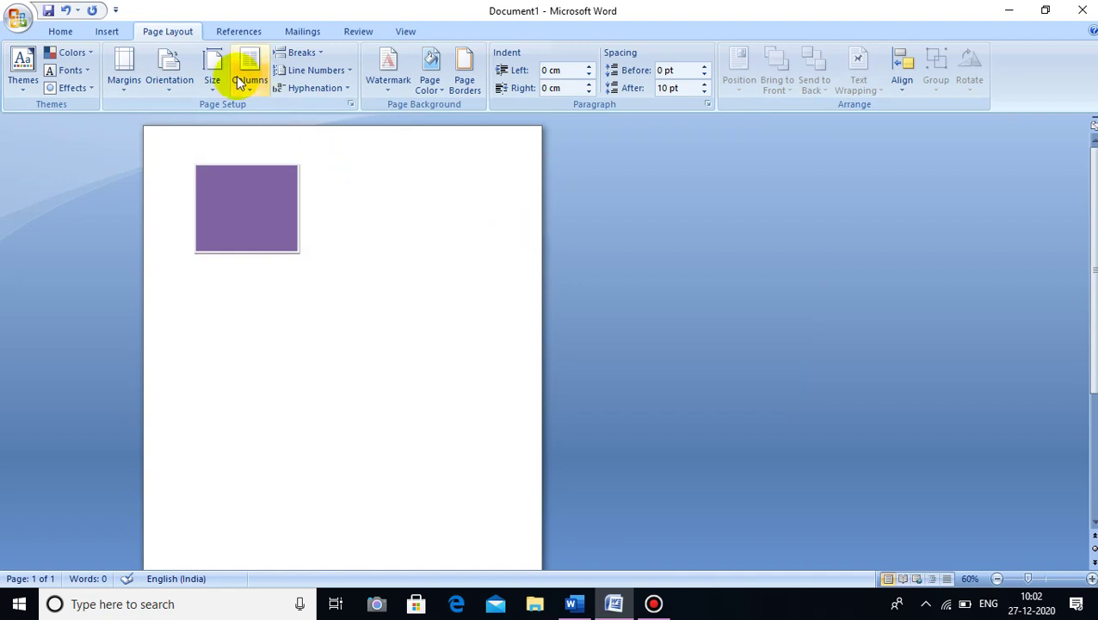
left_click(247, 87)
left_click(491, 196)
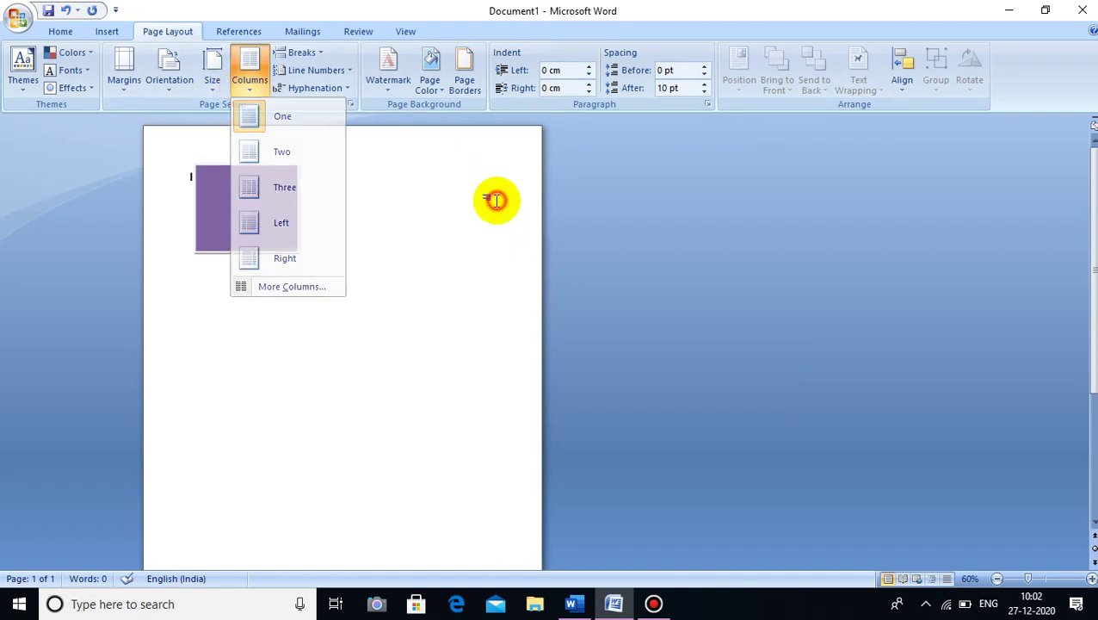
left_click(1091, 578)
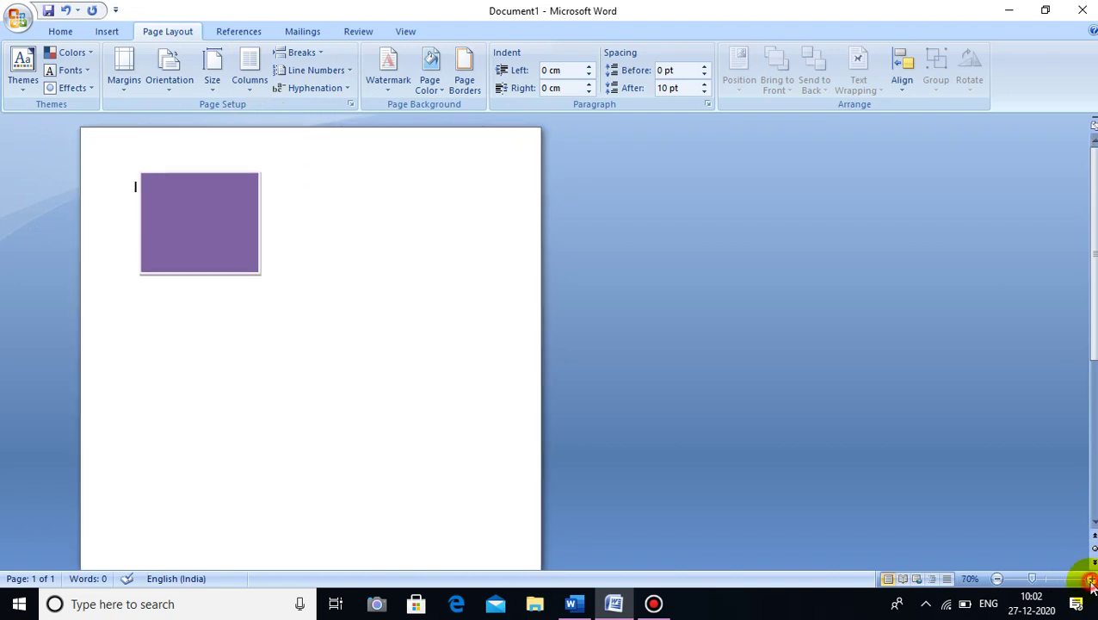
left_click(1091, 578)
left_click(1092, 578)
left_click(1092, 578)
left_click(1092, 578)
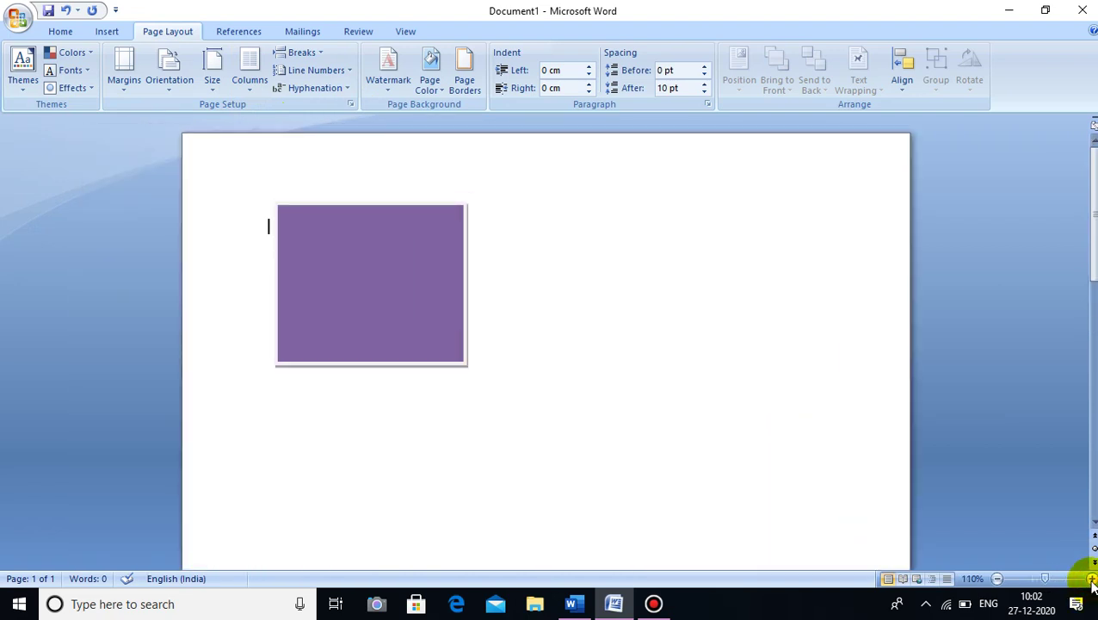
left_click(249, 89)
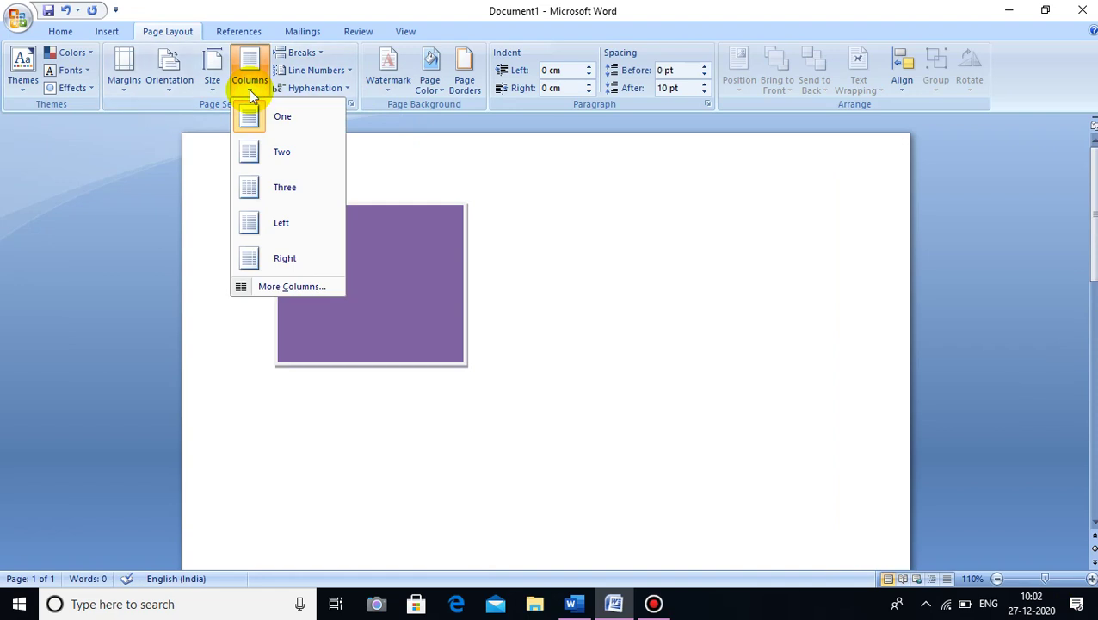
left_click(271, 151)
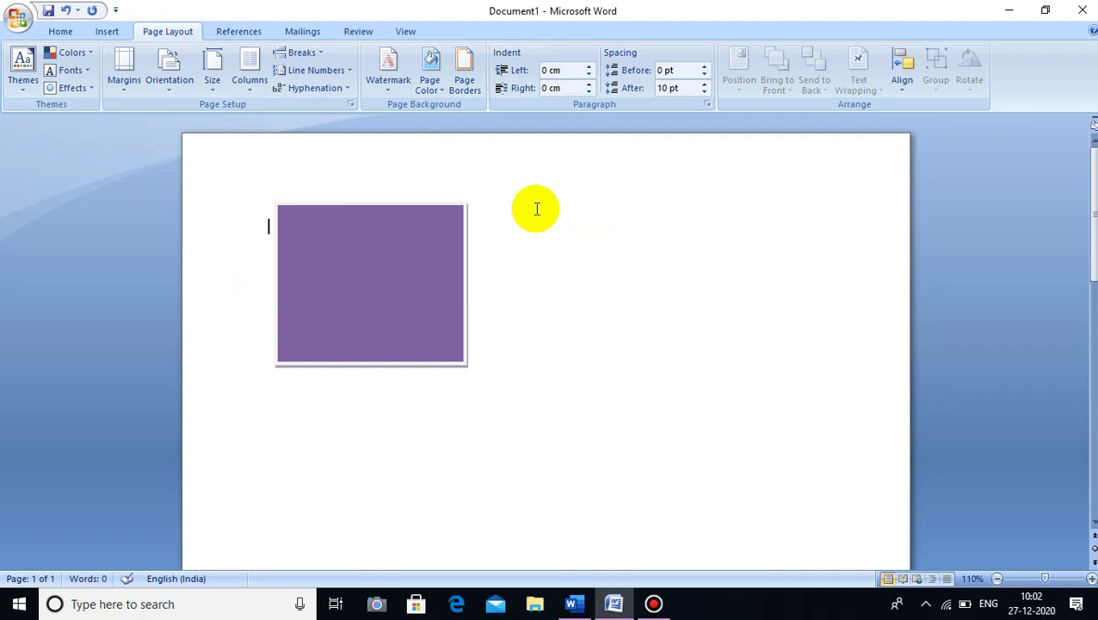
left_click(249, 82)
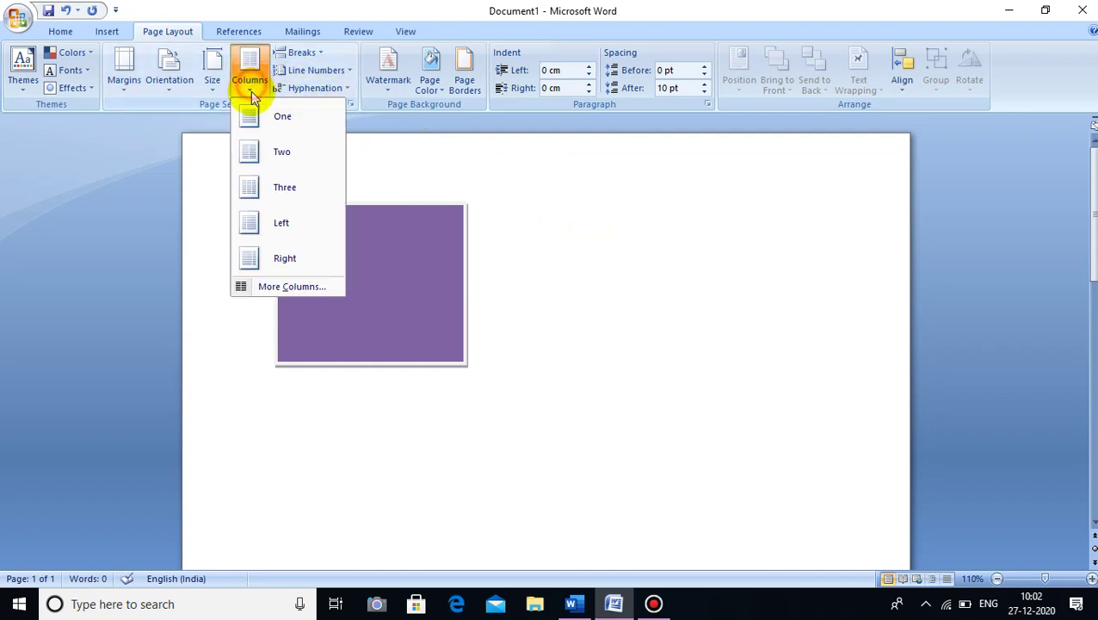
left_click(275, 225)
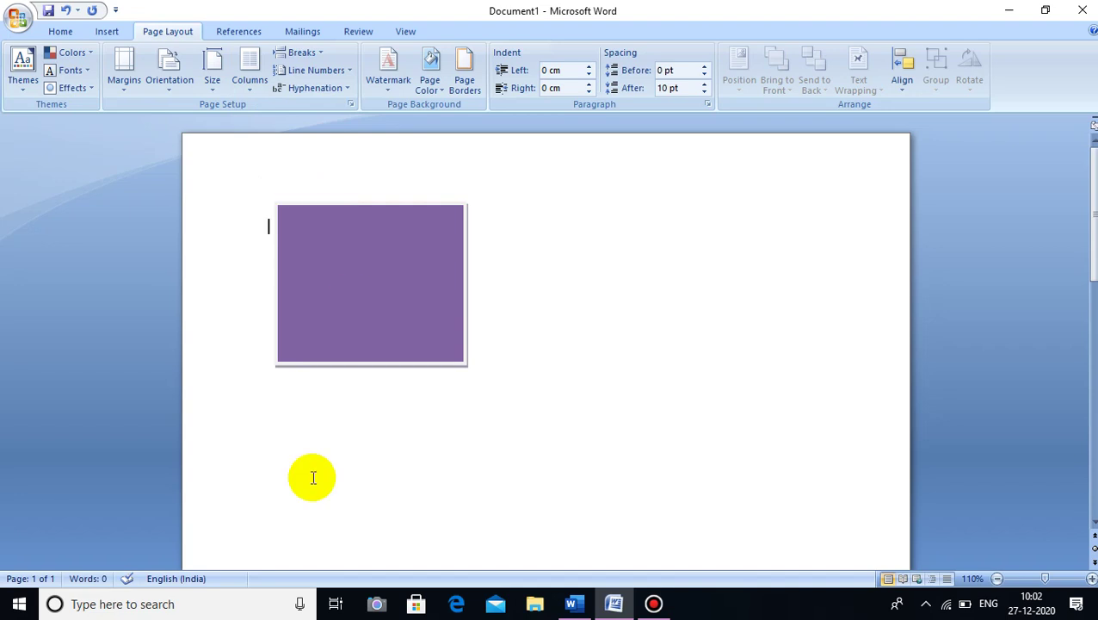
Step: Replace the purple rectangle with a long word 'Lolll…' and capitalize its first letter
left_click(410, 216)
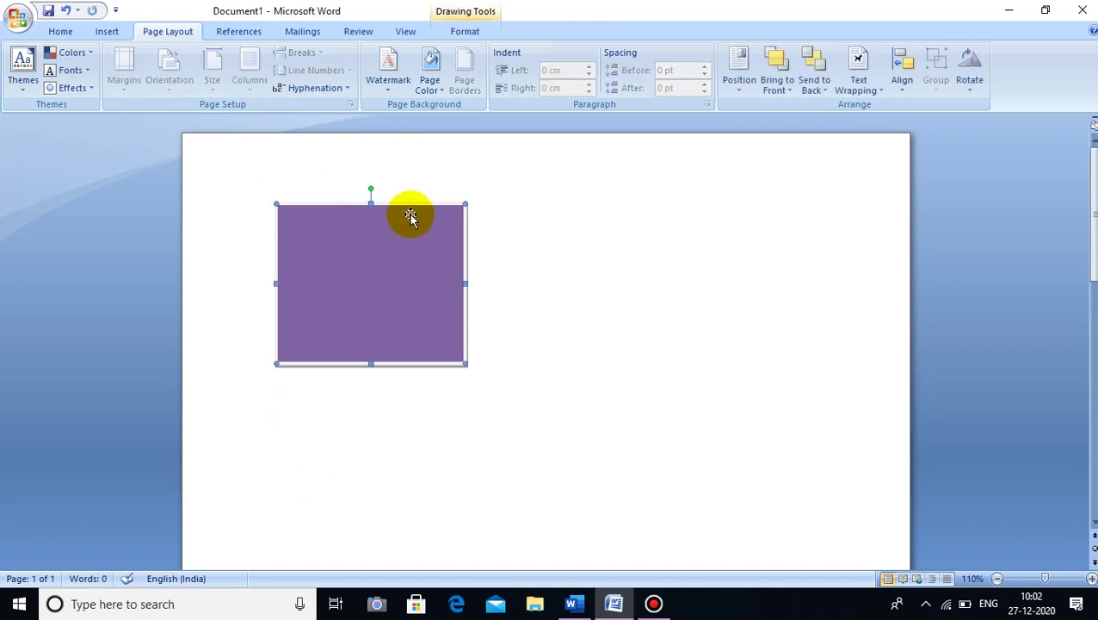
key("Delete")
type("lo")
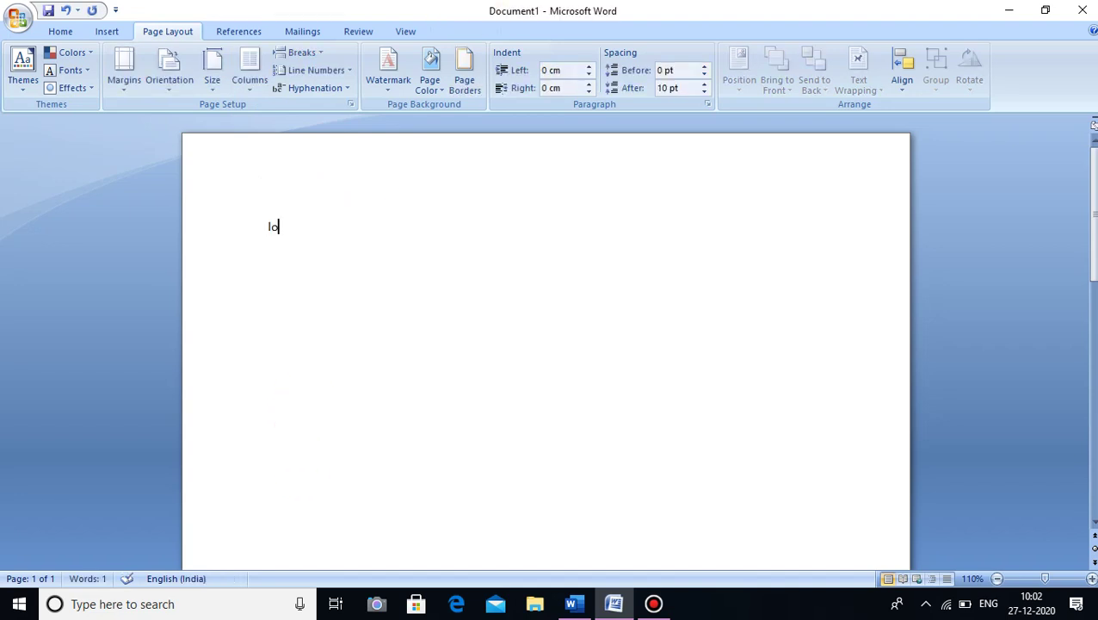
type("llllllllllllllllllllllllllllllllllllllllll")
key("Return")
type("llllllllllllllllllllllllllllllllllllllllllllllllllllllllllllllllllllllllllllllllllllllllllllllllllllllllllll")
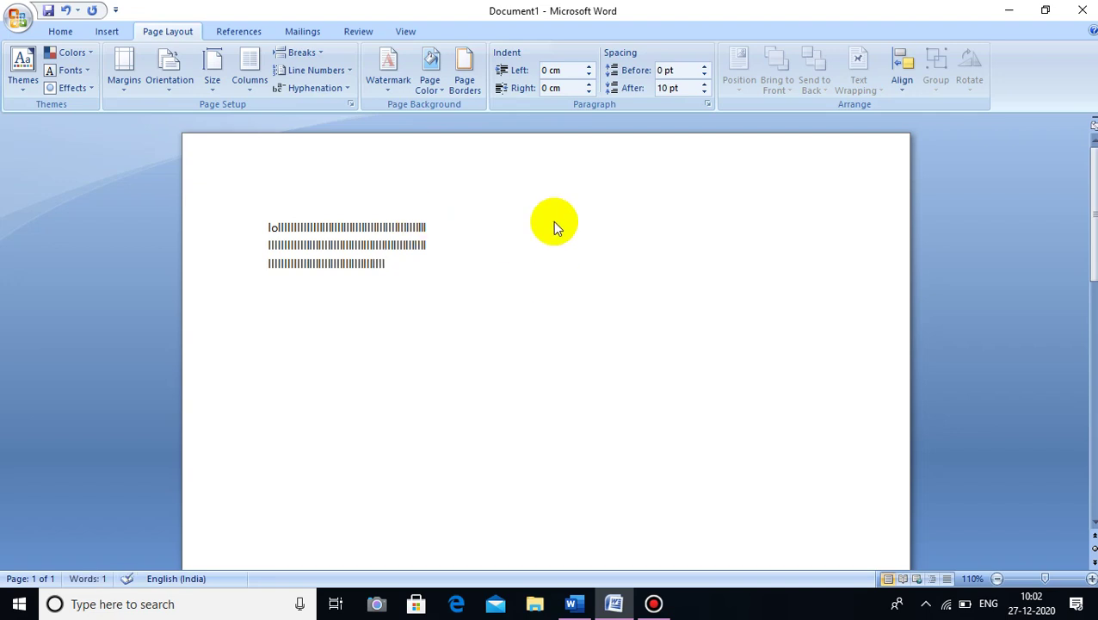
double_click(554, 224)
key("shift+F3")
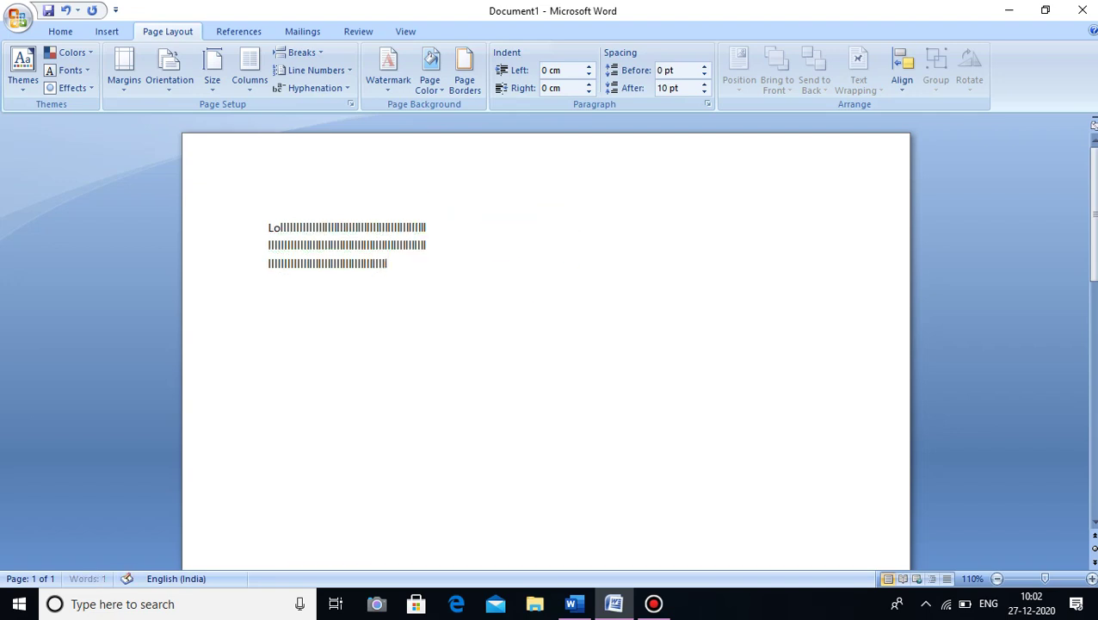
Step: Type a long run of 5s starting from the top of the document
scroll(468, 344, "down", 2)
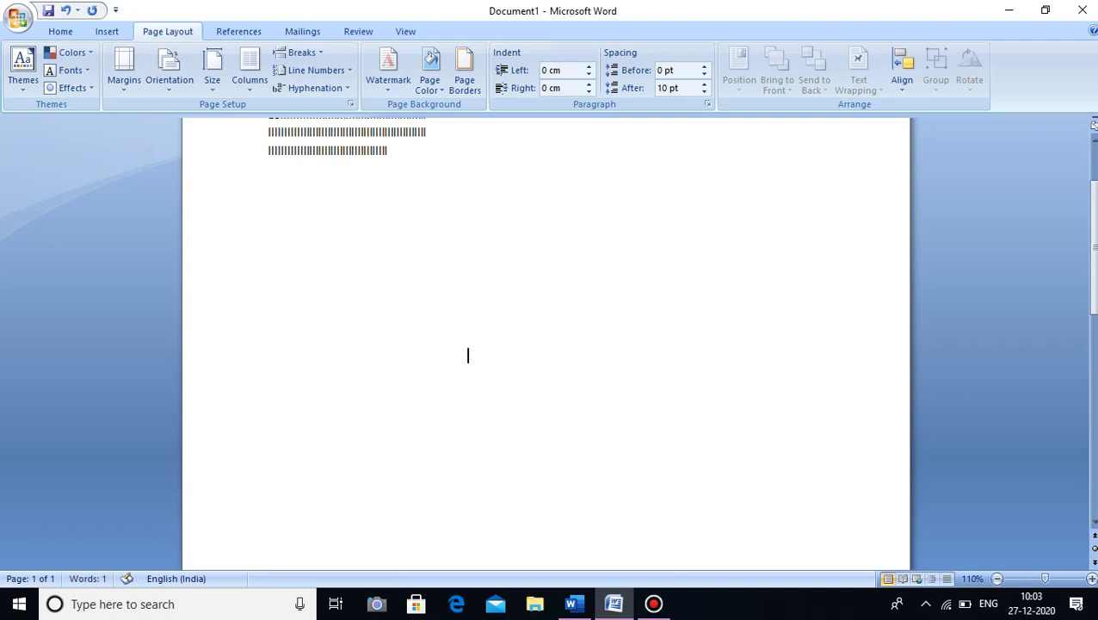
scroll(468, 392, "up", 2)
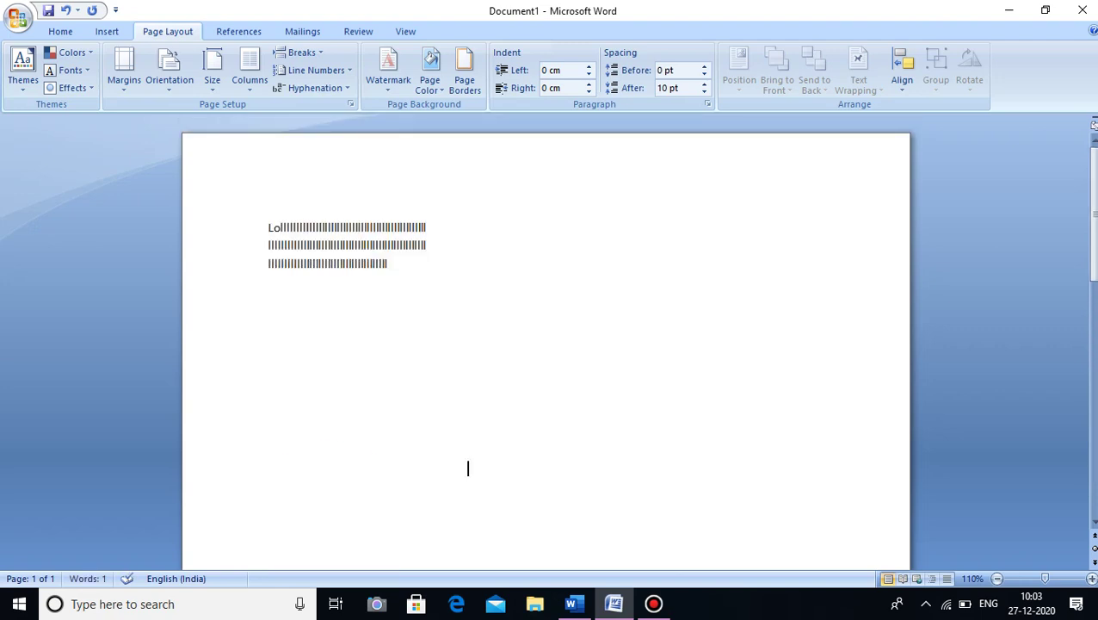
key("ctrl+End")
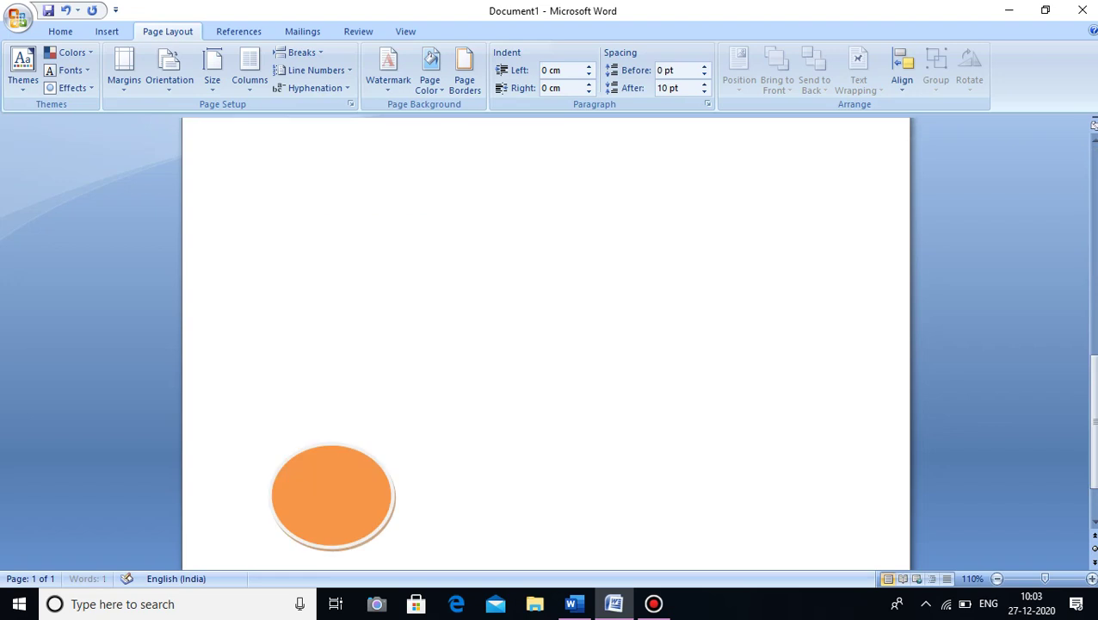
key("ctrl+Home")
type("5555555555555555555555555555555555555555555555555555555555555555555555555555555555555555555555555555555555555555555555555555555555555555555555555555")
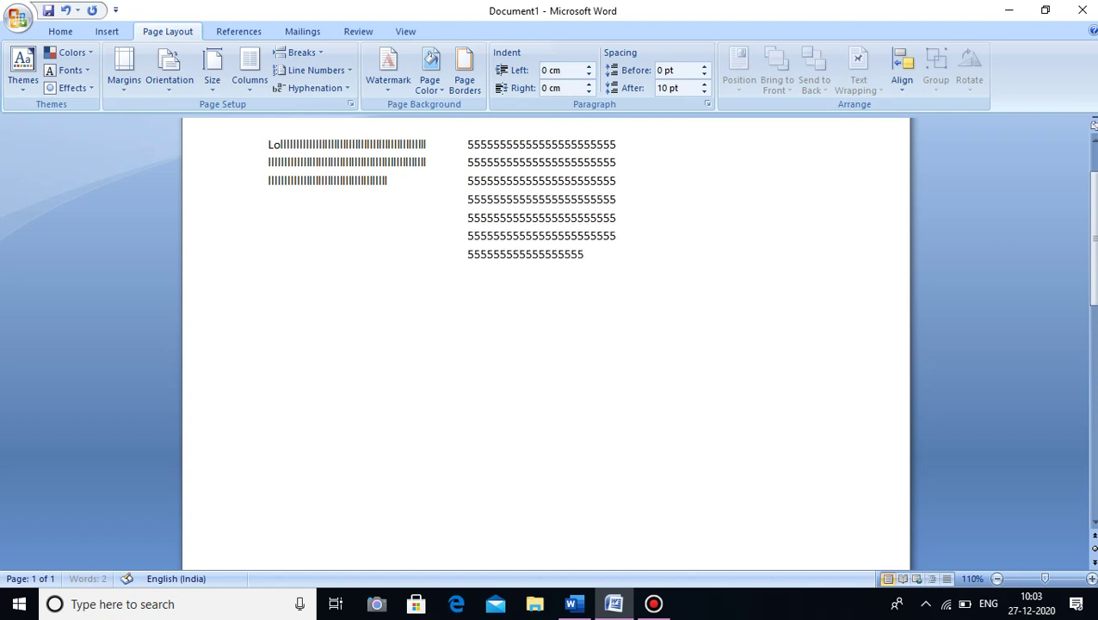
type("55555555555555555555555555555555555555555555555555555555555555555555555555555555555555555555555555555555555555555555555555555555555555555555555555555555555555555555")
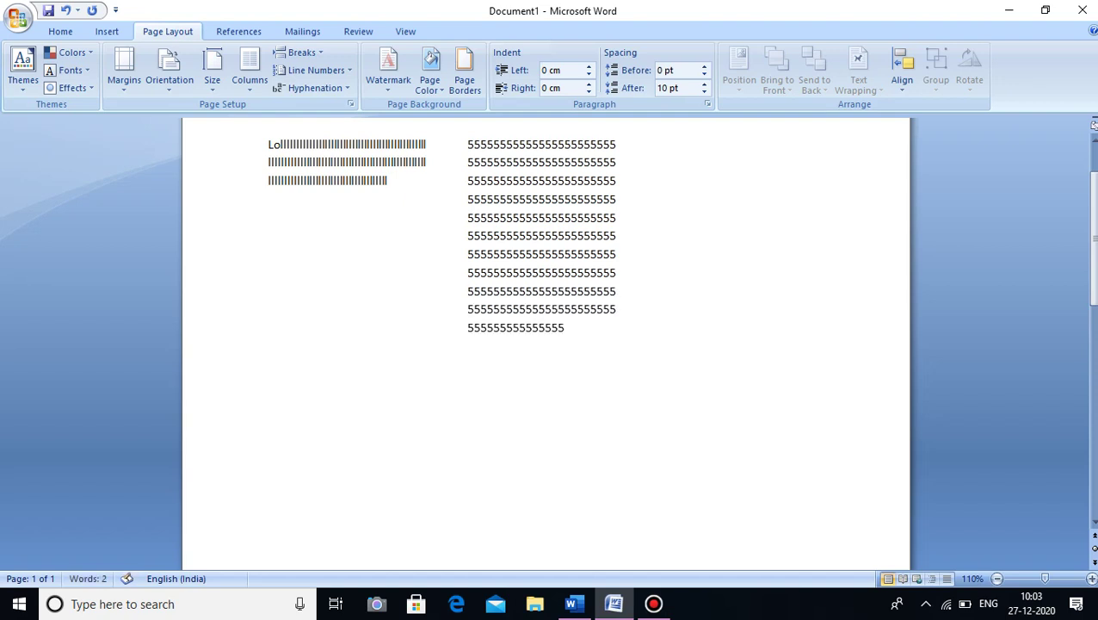
Step: Adjust the breaks in the 5s and add a second run of 5s spilling into the third column
scroll(549, 177, "up", 2)
left_click(683, 223)
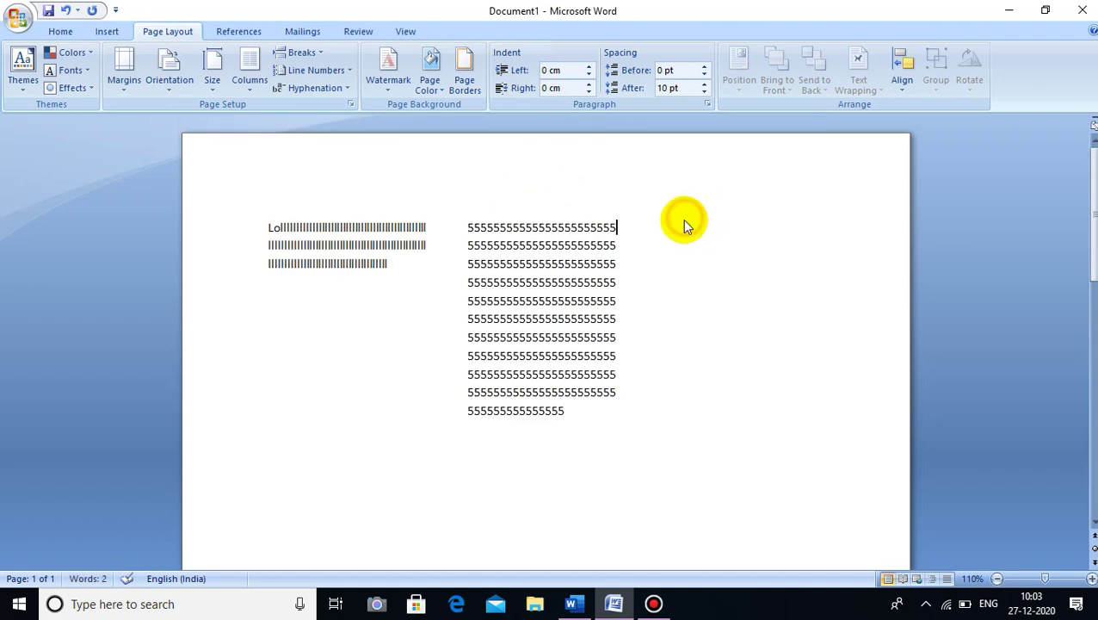
key("Return")
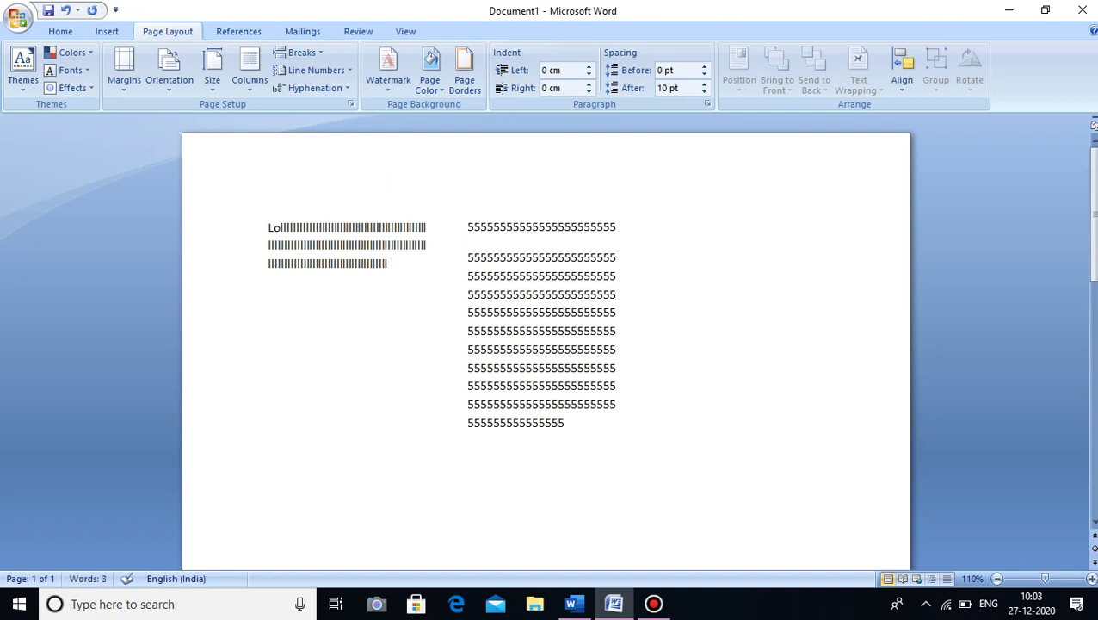
key("BackSpace")
key("End")
key("Down")
key("Down")
key("Down")
key("Down")
key("Down")
key("Down")
key("Down")
key("Down")
key("Down")
key("Return")
key("Return")
key("Return")
key("Return")
key("Return")
key("Return")
key("Return")
key("Return")
key("Return")
key("Return")
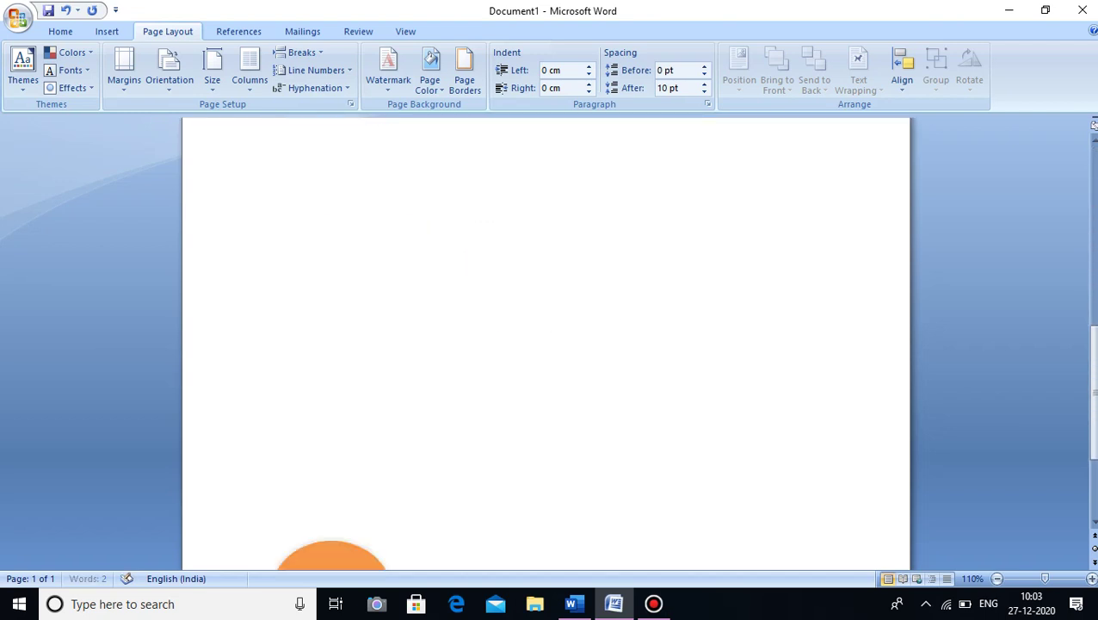
key("ctrl+z")
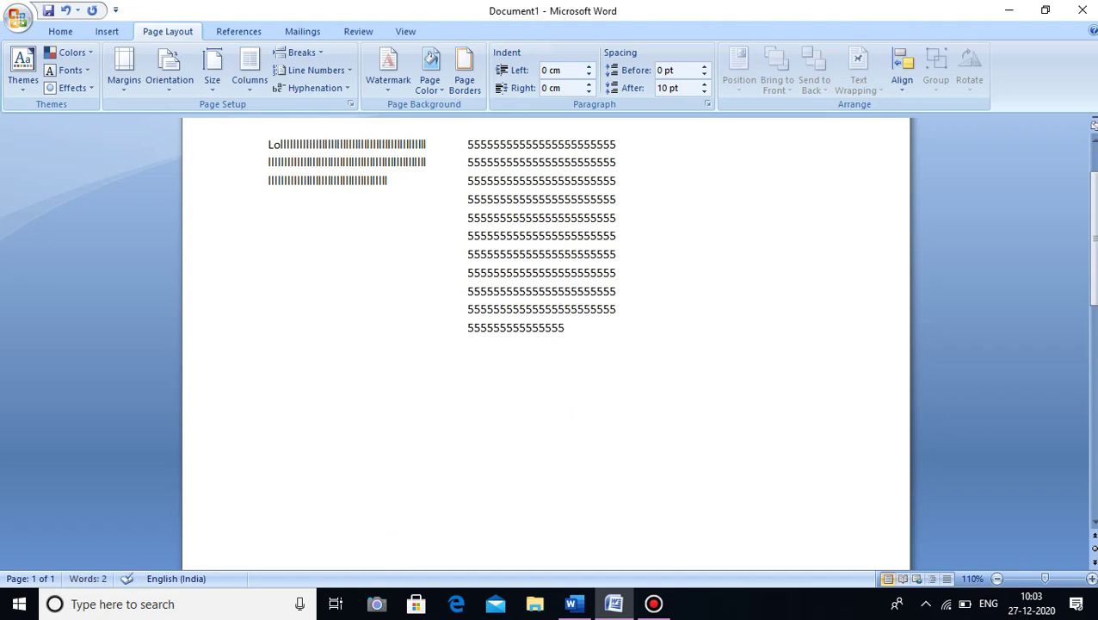
type("555555555555555555555555555555")
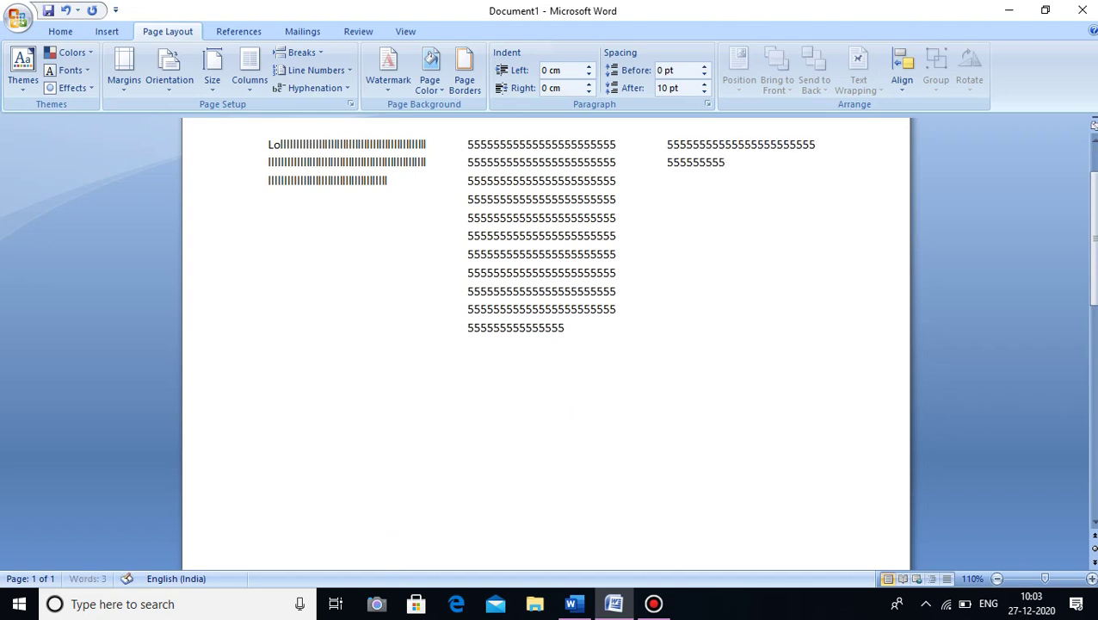
type("555555555555555555555555555555555555555555555555555555555555555555555555555555555555555555555555555555555555")
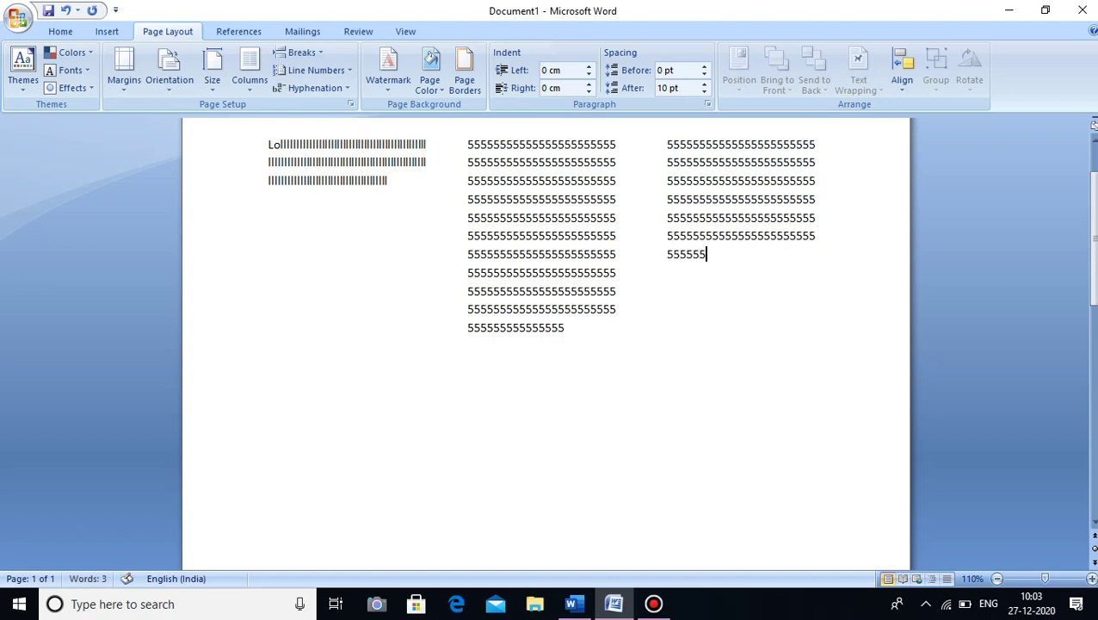
Step: Switch the page layout to two columns and return to the top of the page
left_click(266, 97)
left_click(265, 150)
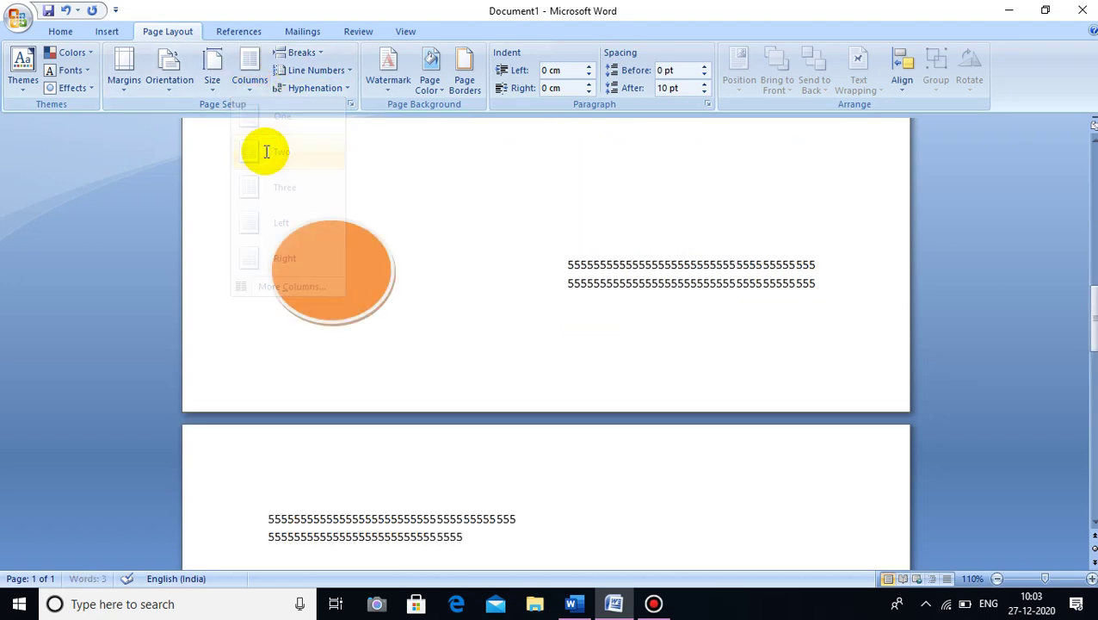
scroll(508, 241, "up", 5)
scroll(515, 269, "up", 3)
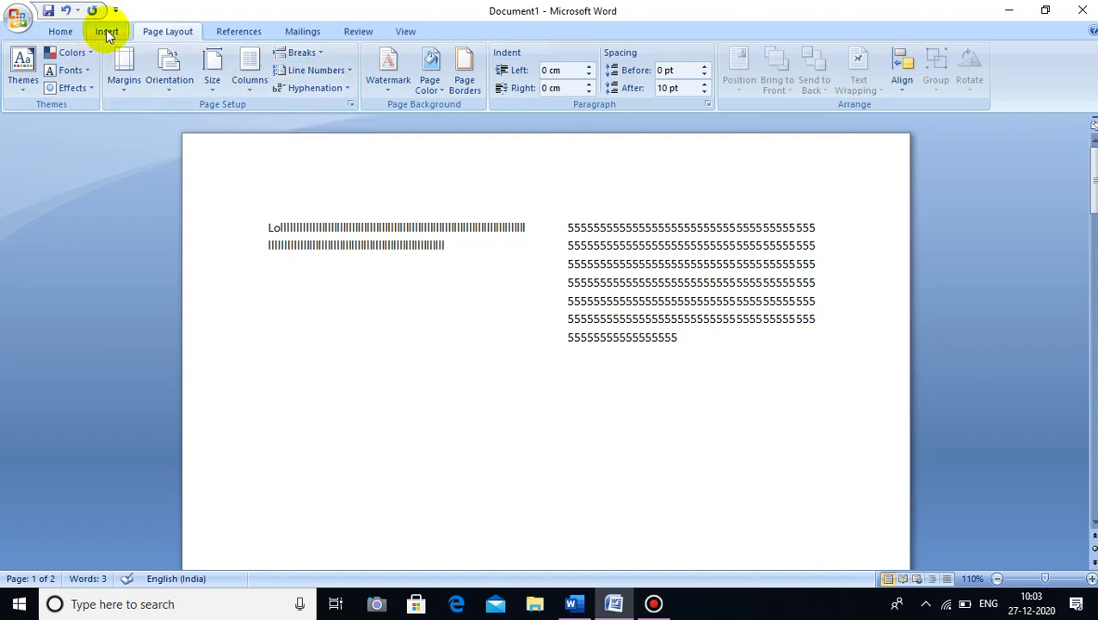
left_click(318, 52)
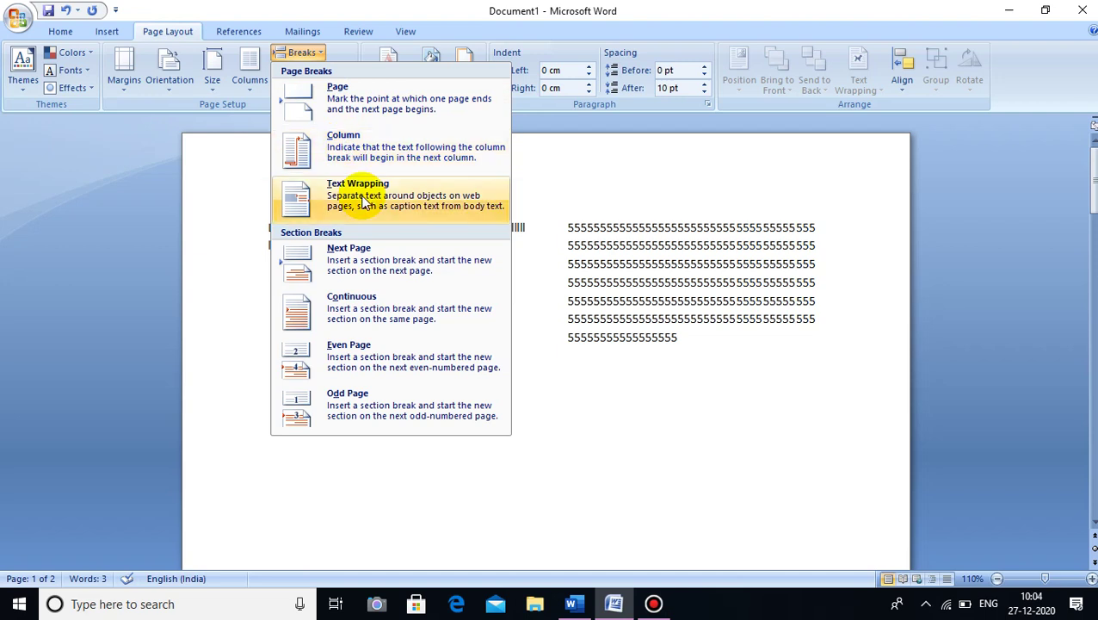
Step: Insert a column break before the 5s so they move onto the next page
left_click(355, 138)
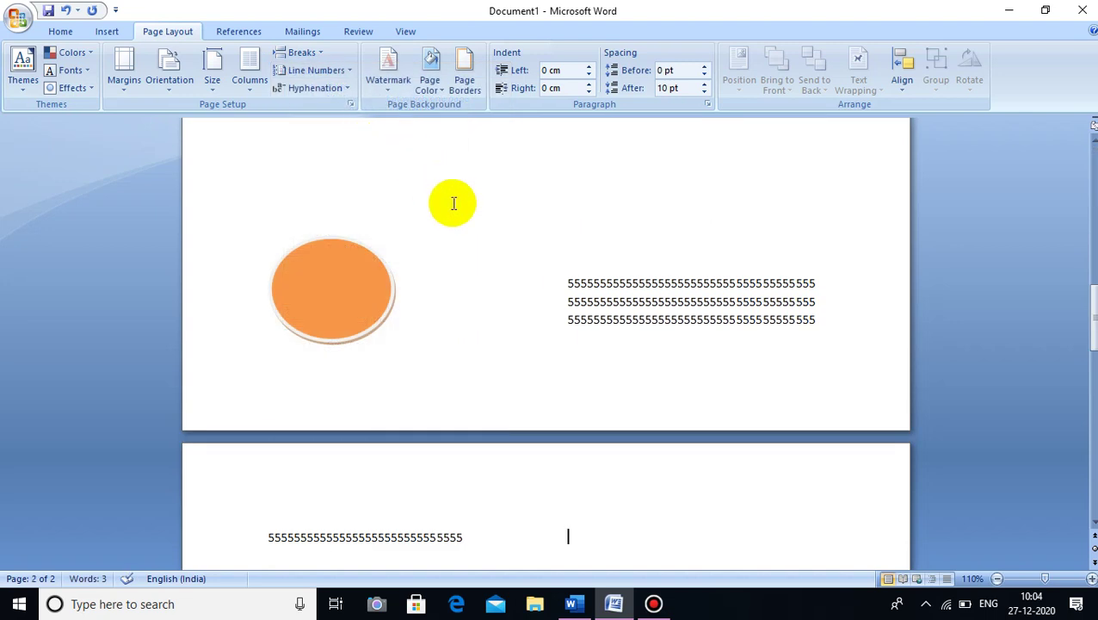
scroll(453, 204, "up", 10)
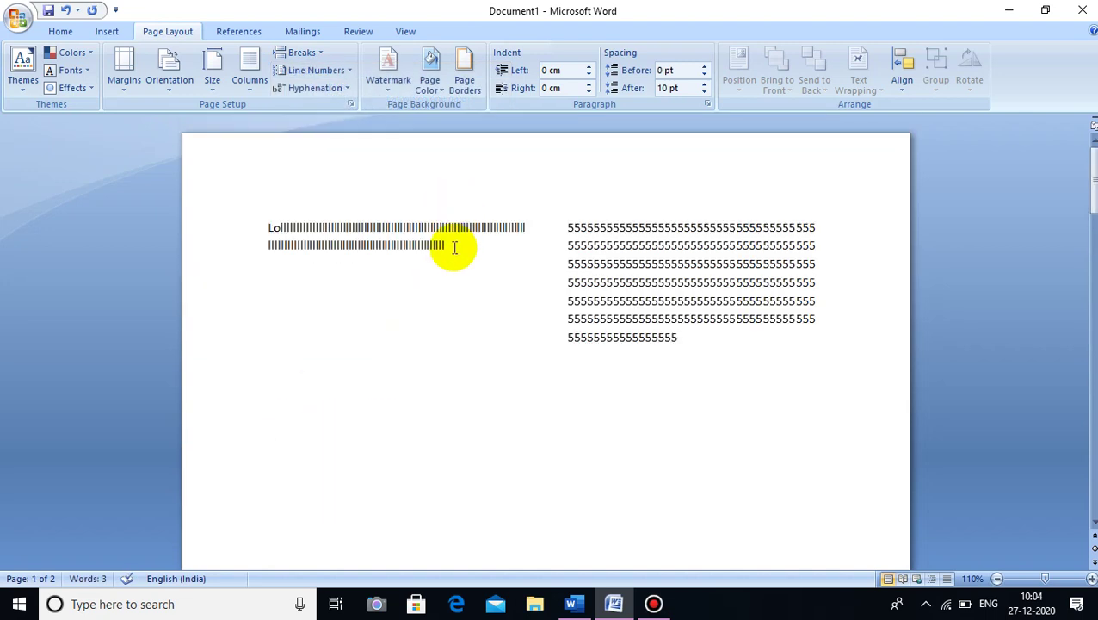
left_click(308, 54)
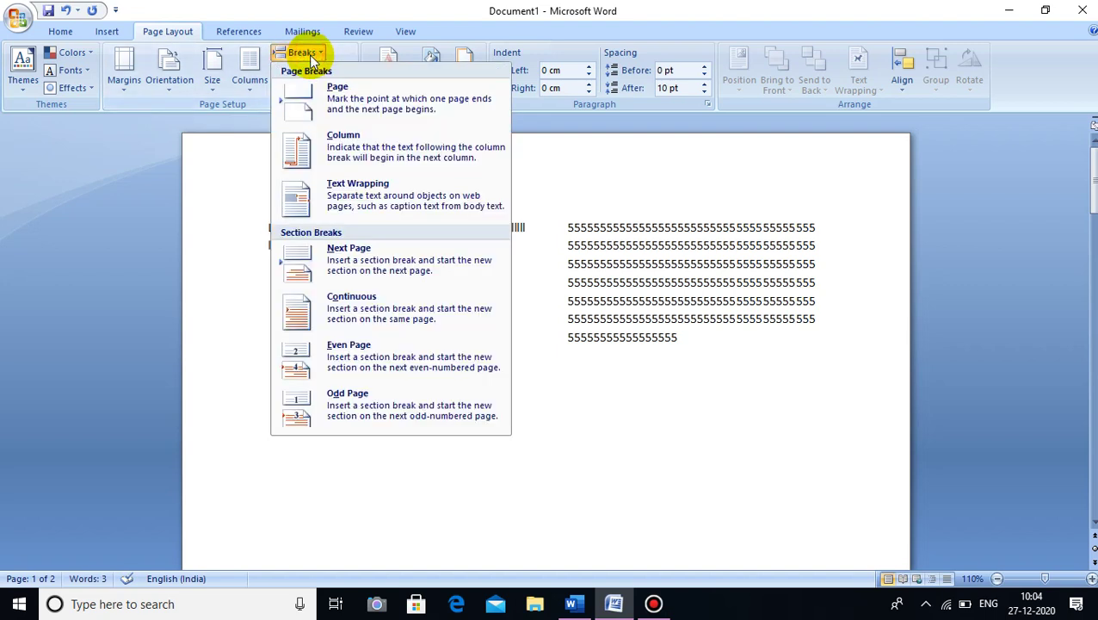
left_click(355, 148)
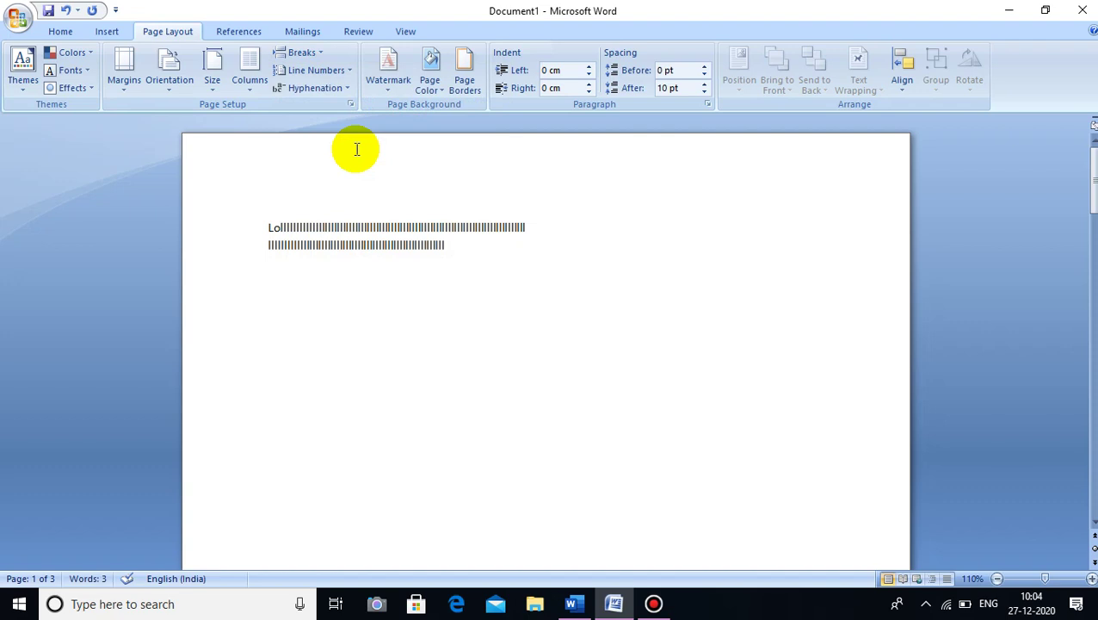
scroll(356, 149, "down", 10)
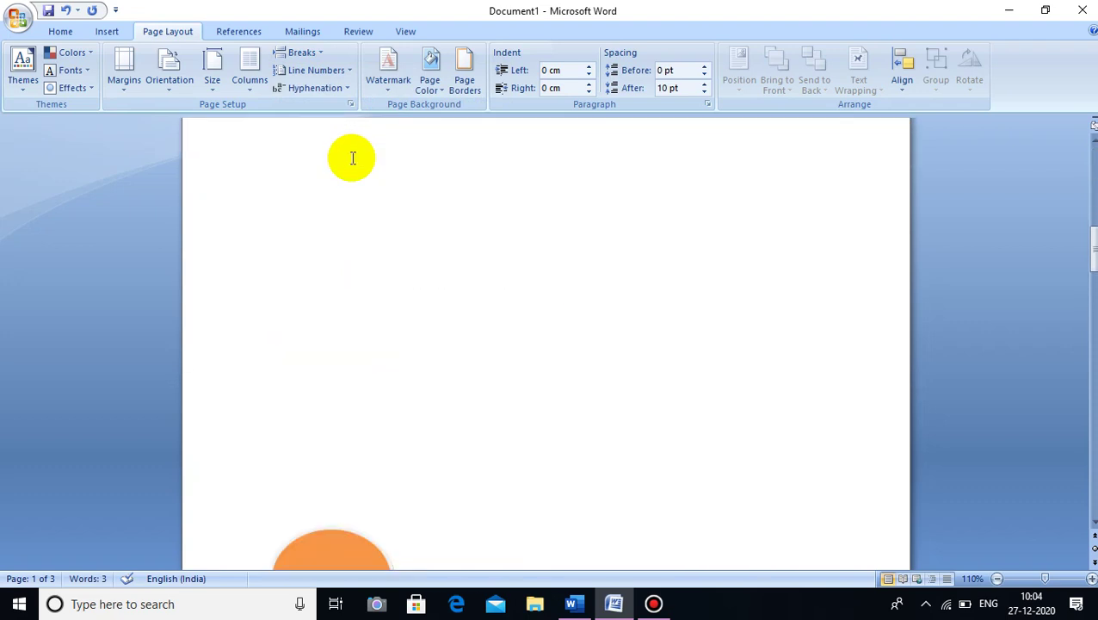
left_click(346, 89)
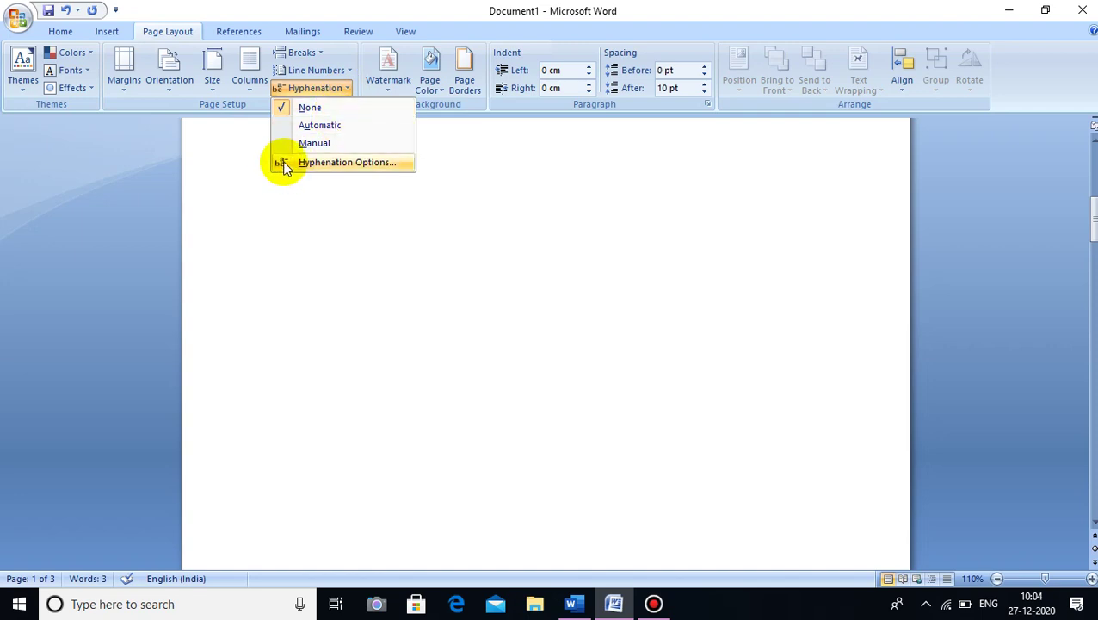
Step: Dismiss the hyphenation choices unchanged, then visit the Word 2016 window and return to Word 2007
left_click(416, 208)
left_click(841, 182)
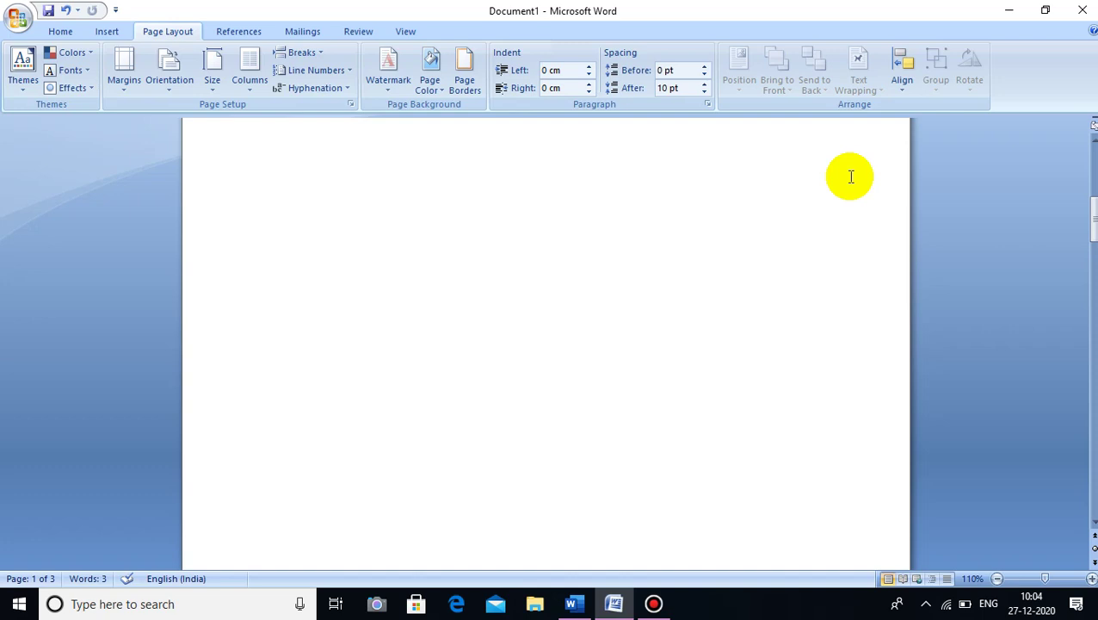
left_click(338, 88)
left_click(344, 123)
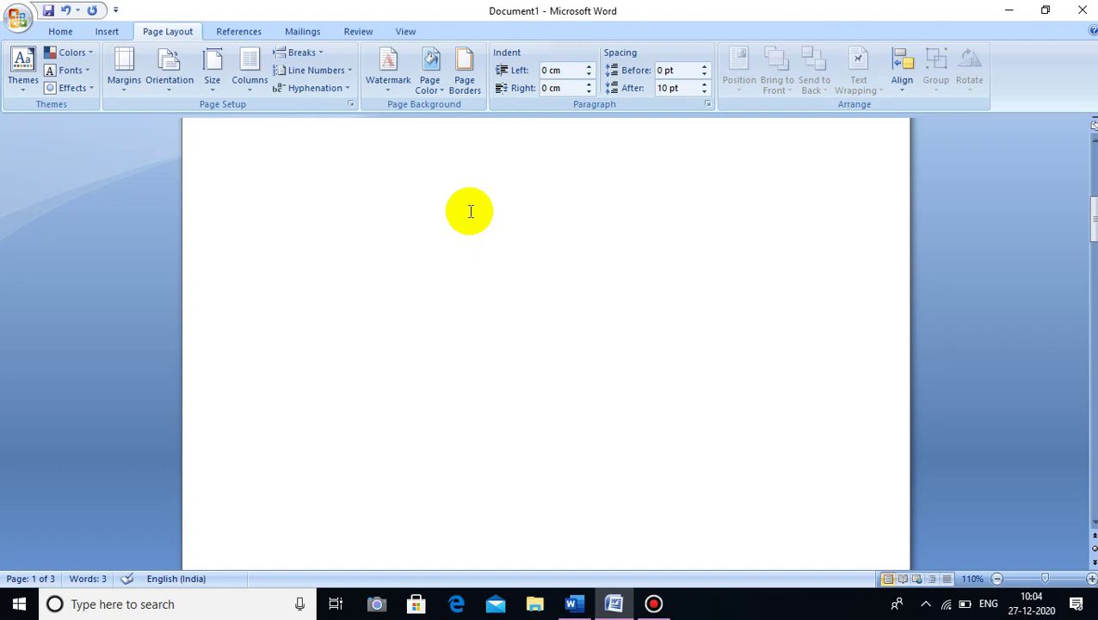
left_click(571, 604)
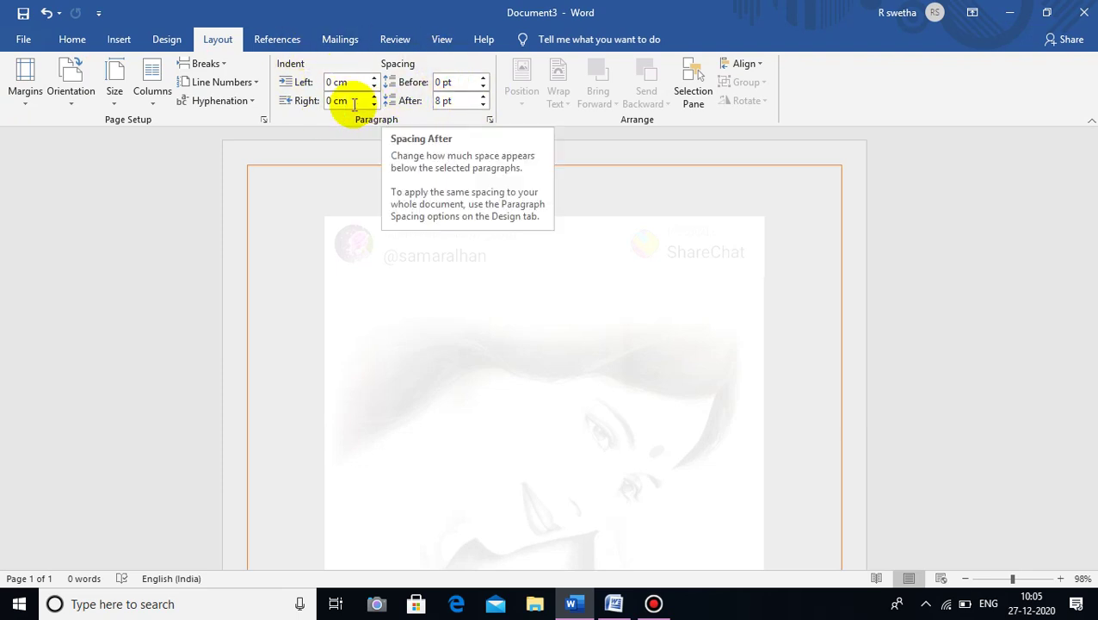
left_click(617, 593)
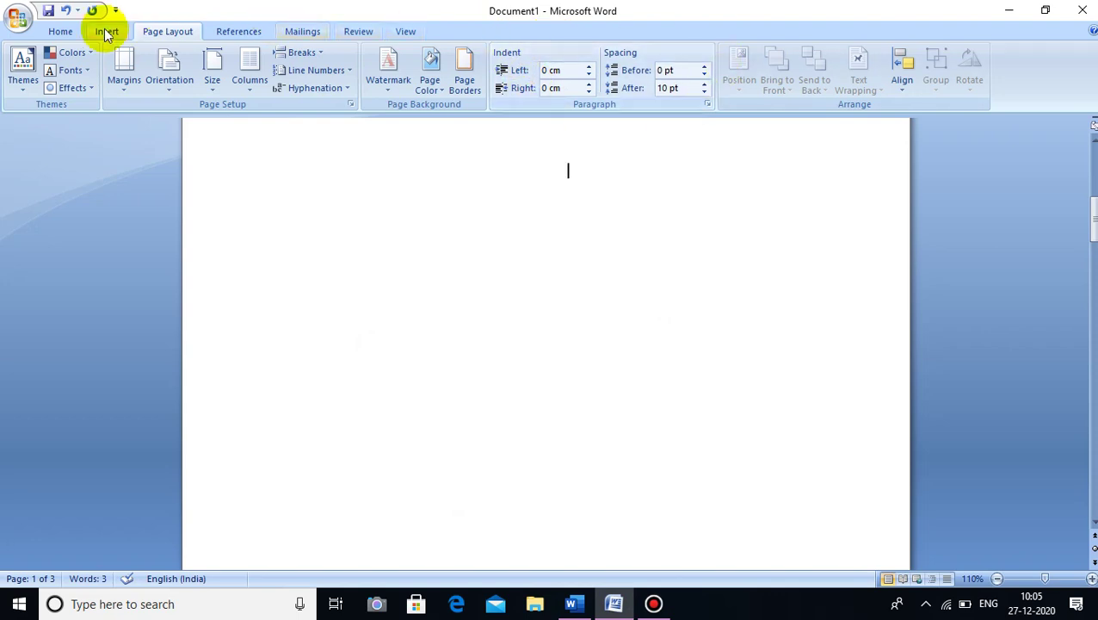
Step: Try the Home tab's Increase/Decrease Indent buttons, then type a paragraph of 6s
left_click(62, 33)
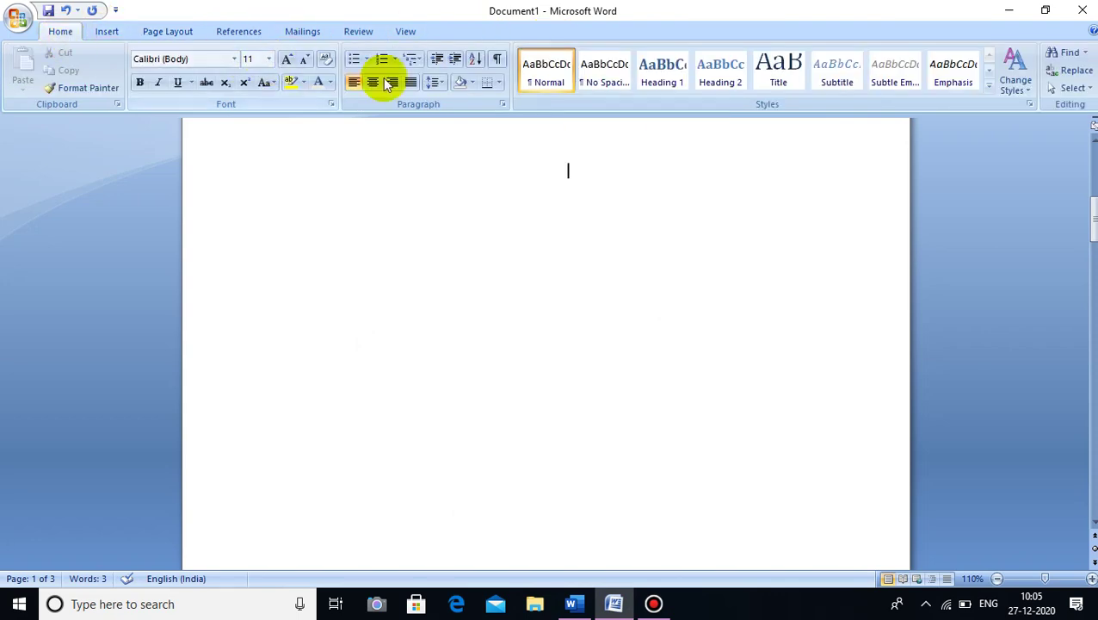
left_click(439, 67)
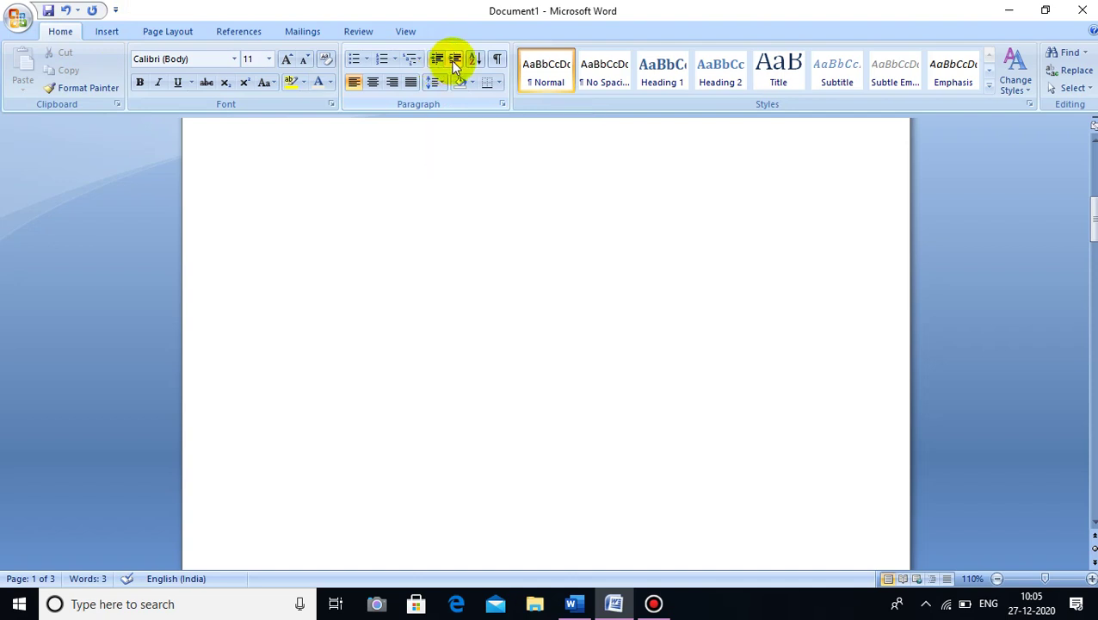
left_click(457, 62)
left_click(454, 62)
left_click(455, 62)
left_click(455, 62)
left_click(455, 62)
left_click(454, 62)
left_click(455, 62)
left_click(437, 64)
left_click(436, 64)
left_click(437, 64)
left_click(437, 64)
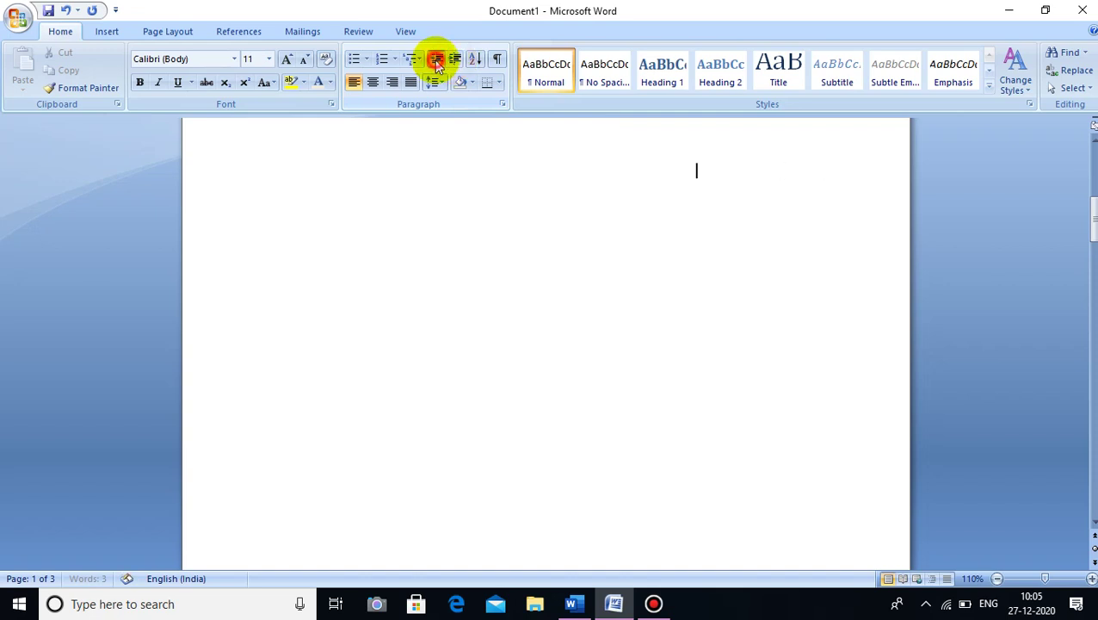
left_click(436, 64)
type("6")
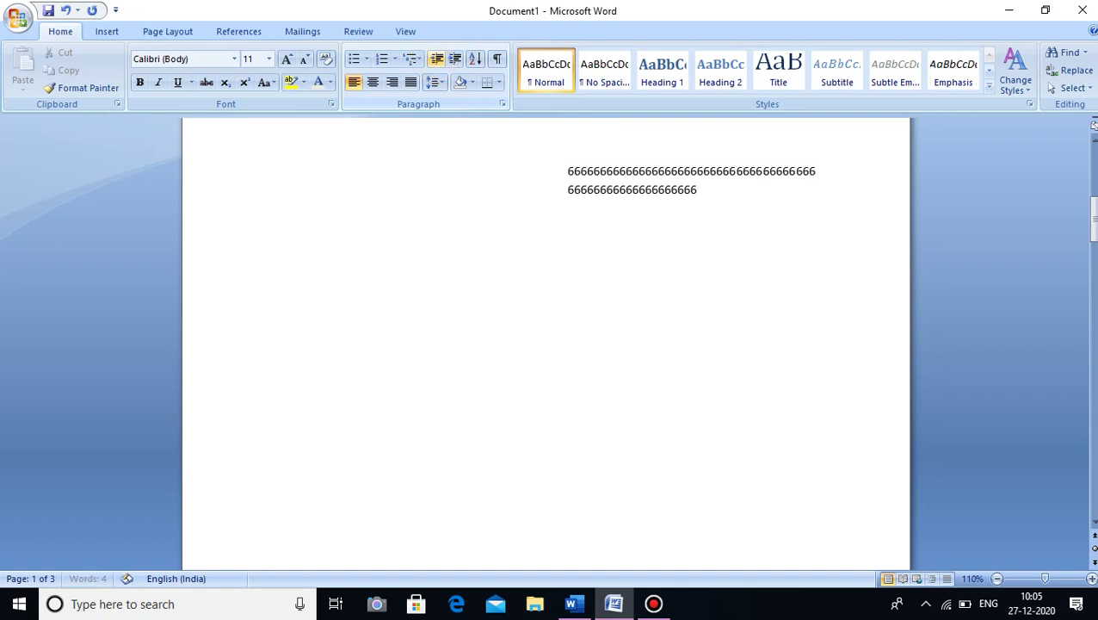
type("66666666666666")
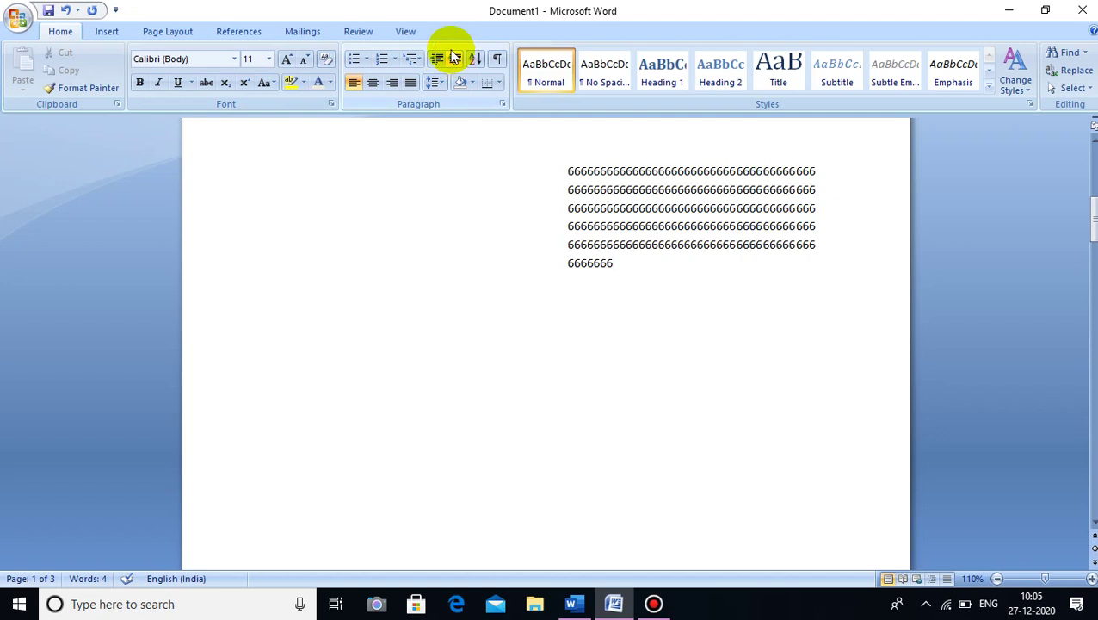
Step: Try several left indent values on Page Layout, ending at 0.5 cm
left_click(175, 32)
left_click(589, 67)
left_click(589, 68)
left_click(589, 67)
left_click(588, 67)
left_click(589, 67)
left_click(589, 68)
left_click(589, 68)
left_click(589, 67)
left_click(589, 76)
left_click(590, 76)
left_click(590, 76)
left_click(590, 77)
left_click(589, 77)
left_click(589, 76)
left_click(590, 76)
left_click(590, 77)
Step: Set the 6s paragraph's right indent to -0.4 cm
left_click(589, 92)
left_click(589, 92)
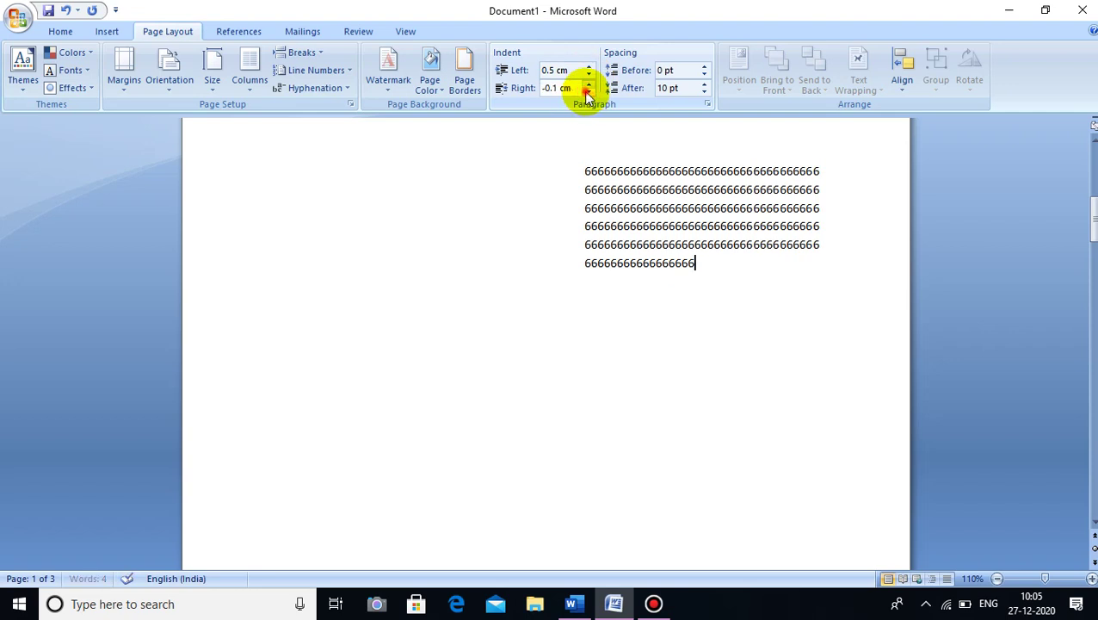
left_click(589, 92)
left_click(589, 92)
left_click(588, 92)
left_click(589, 93)
left_click(588, 84)
left_click(588, 84)
left_click(589, 83)
left_click(589, 83)
left_click(589, 83)
left_click(589, 84)
double_click(589, 93)
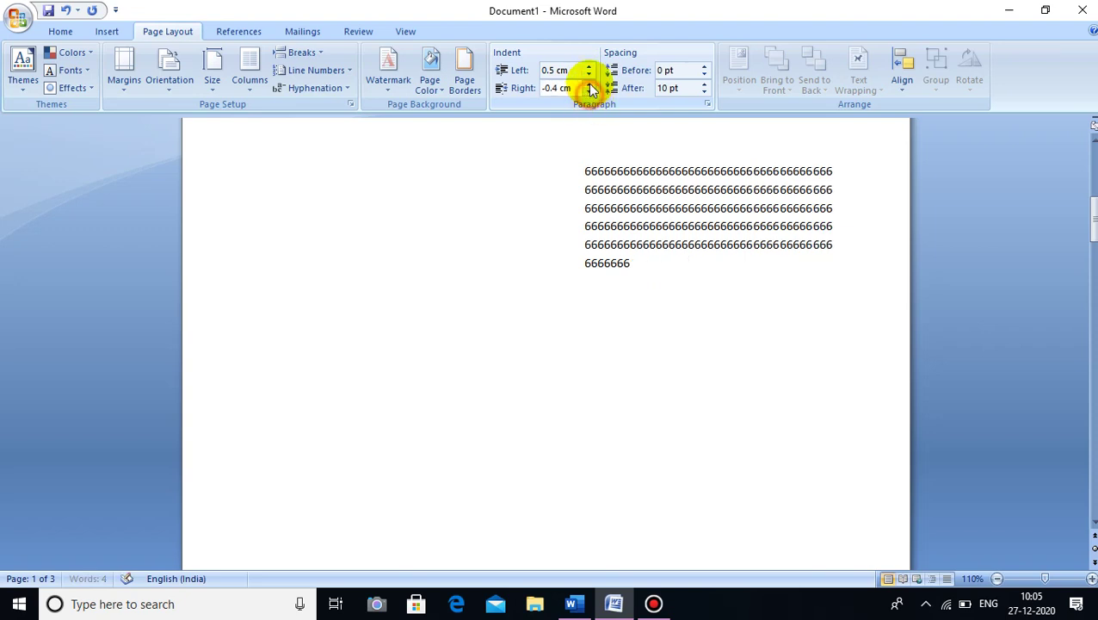
Step: Bring the left indent back down to 0 cm
left_click(588, 75)
left_click(589, 75)
left_click(589, 75)
left_click(589, 75)
left_click(589, 75)
left_click(589, 75)
left_click(589, 75)
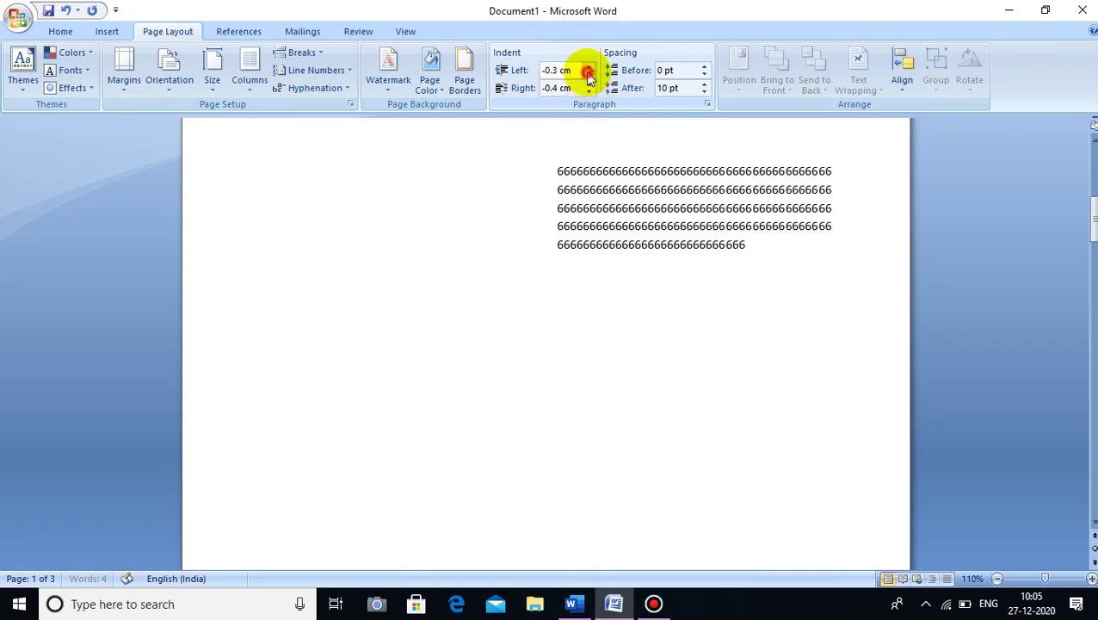
left_click(589, 66)
left_click(589, 66)
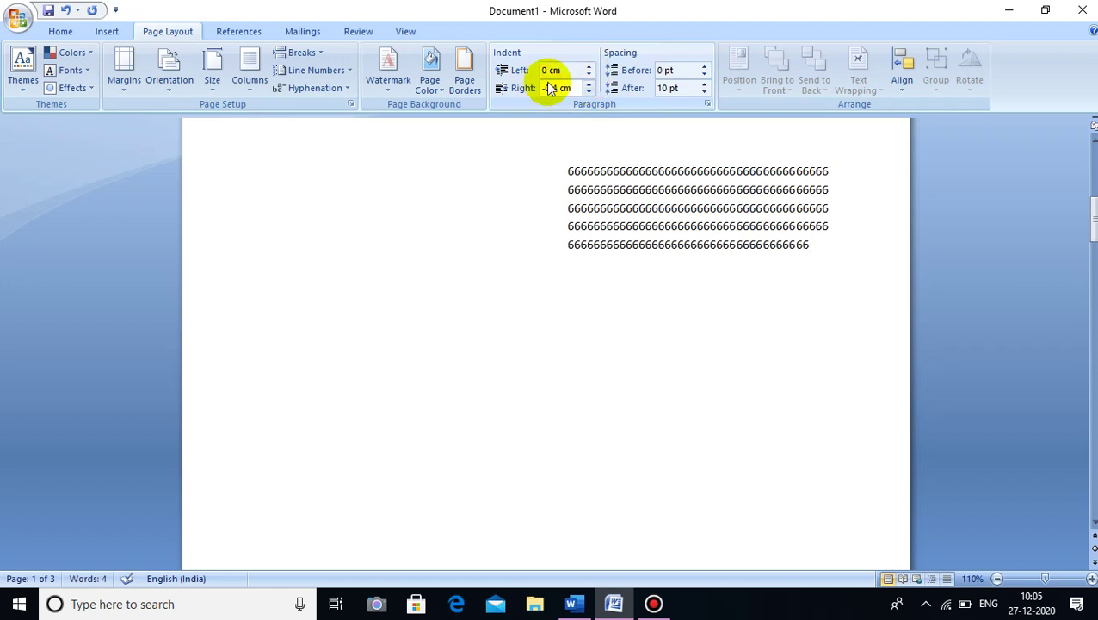
Step: Raise the 6s paragraph's Spacing Before to 60 pt
left_click(705, 76)
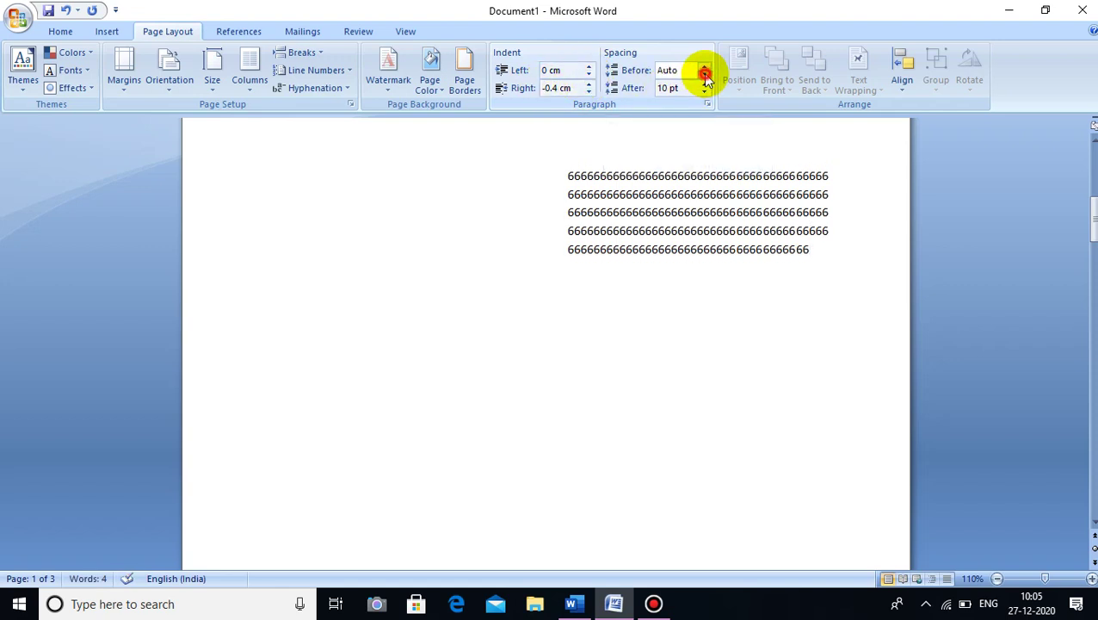
left_click(707, 69)
left_click(706, 69)
left_click(707, 68)
left_click(707, 69)
left_click(707, 69)
left_click(707, 69)
left_click(707, 69)
left_click(707, 68)
left_click(707, 69)
mouse_move(811, 297)
left_mouse_down()
mouse_move(627, 256)
mouse_move(551, 220)
left_mouse_up()
left_click(705, 76)
left_click(705, 69)
left_click(705, 69)
Step: Set the paragraph's Spacing After to 12 pt
left_click(705, 86)
left_click(705, 86)
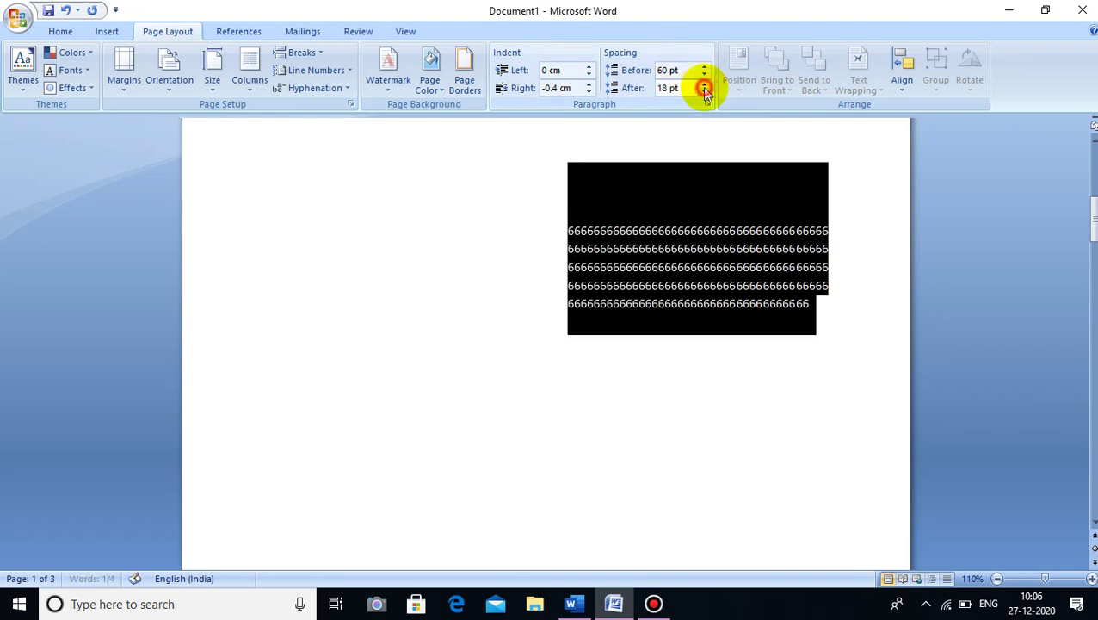
left_click(705, 86)
left_click(705, 85)
left_click(705, 85)
left_click(705, 85)
left_click(705, 86)
left_click(705, 85)
left_click(705, 93)
left_click(705, 93)
left_click(705, 93)
left_click(705, 93)
left_click(706, 93)
left_click(705, 93)
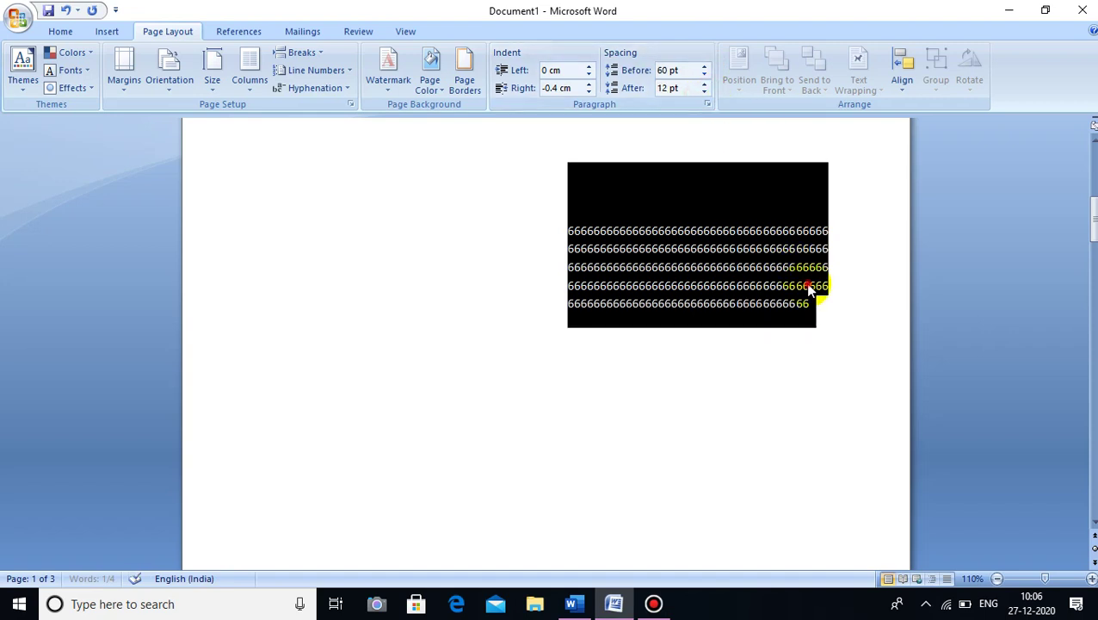
Step: Select the whole 6s paragraph to review it, then stop the screen recording
left_click(807, 287)
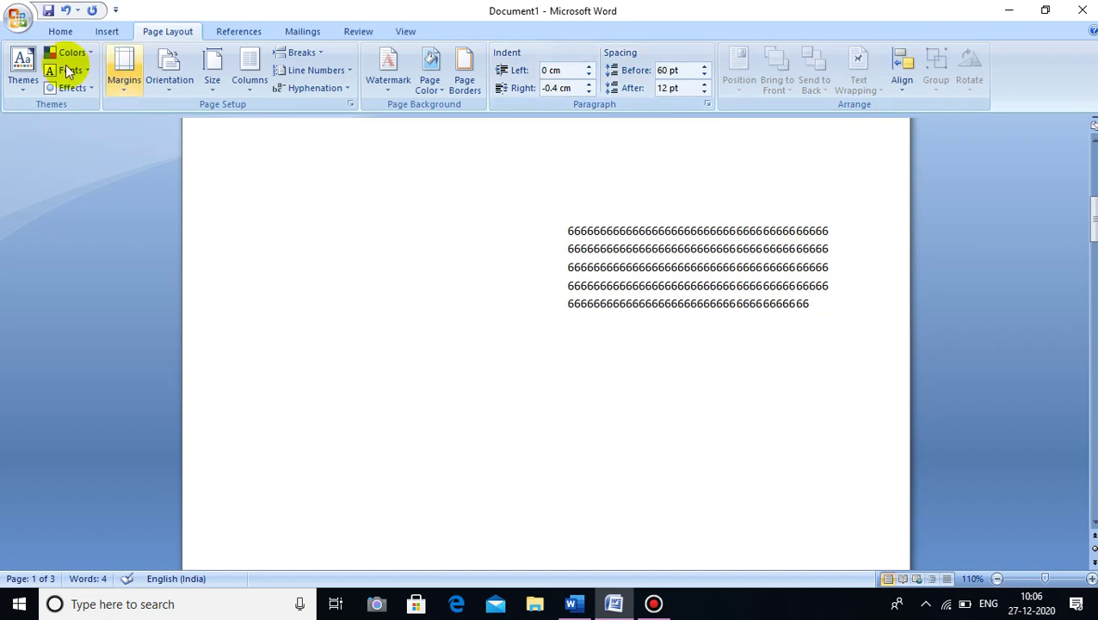
left_click(96, 37)
left_click(159, 30)
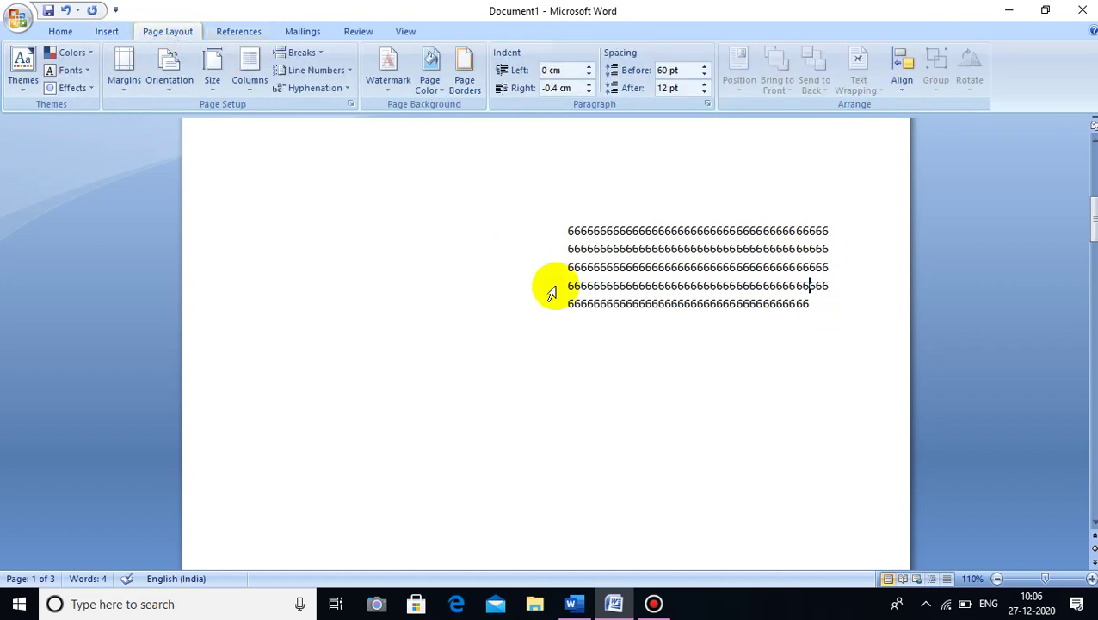
left_click_drag(818, 308, 568, 238)
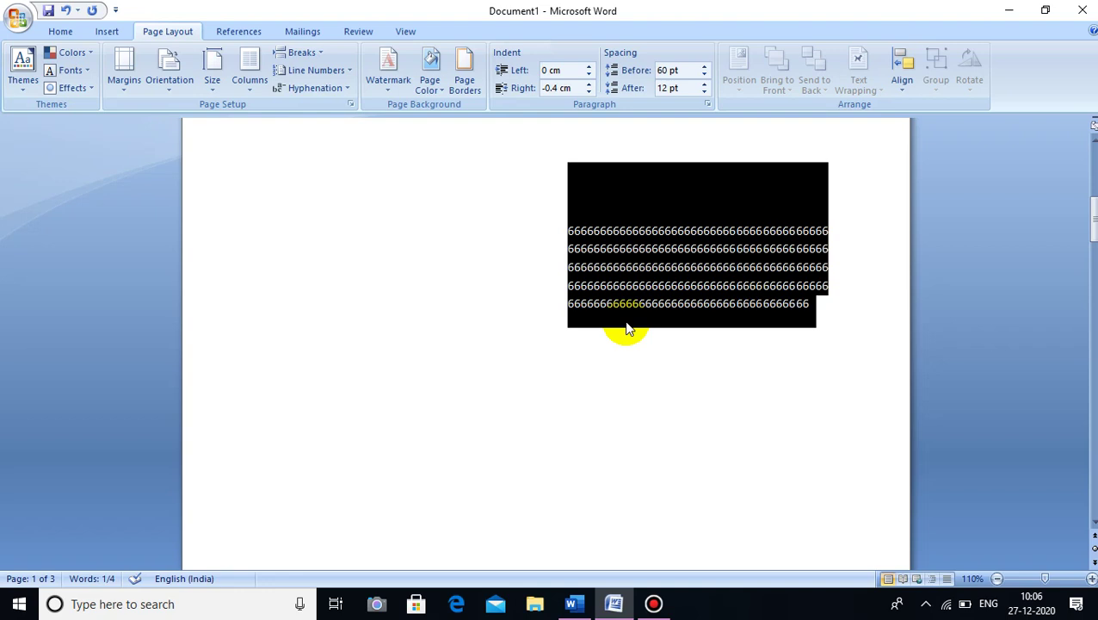
left_click(654, 603)
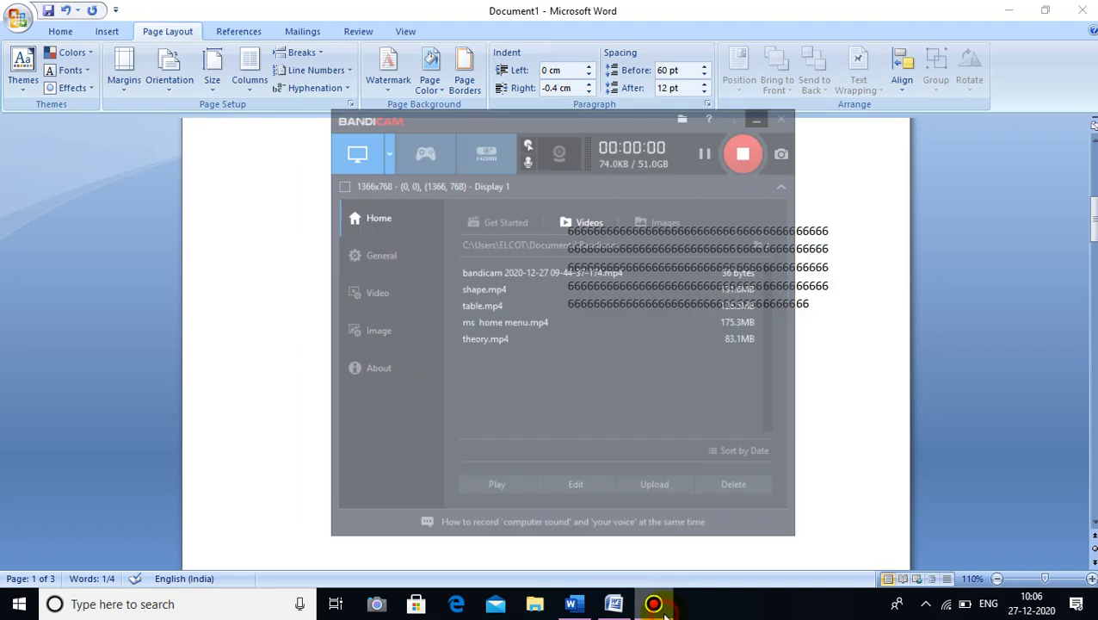